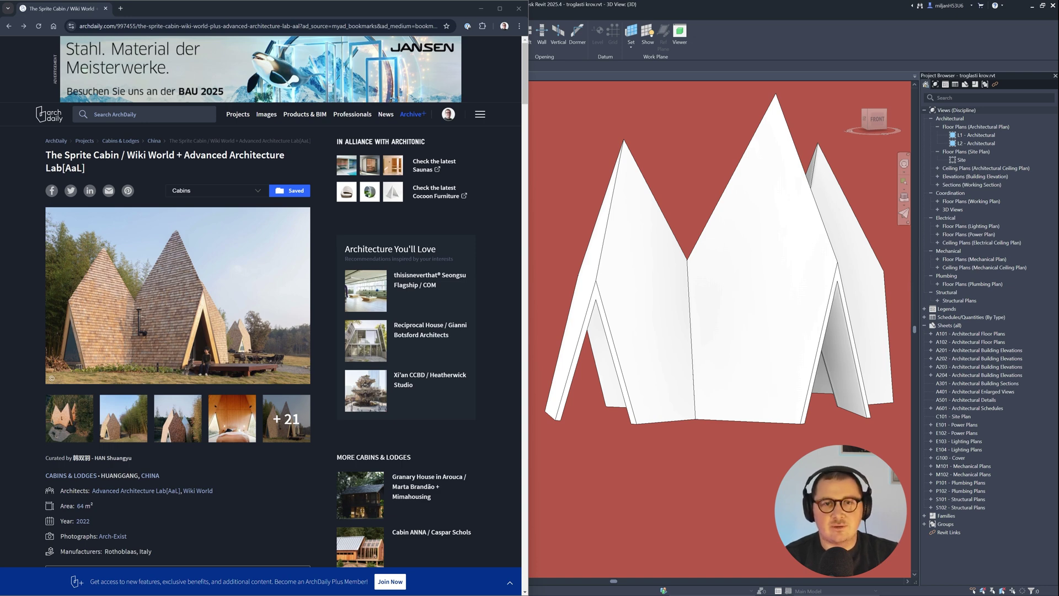
Examine the Sprite Cabin gallery photos alongside the enlarged aerial photo to understand the roof shape.
key(alt+Tab)
click(249, 316)
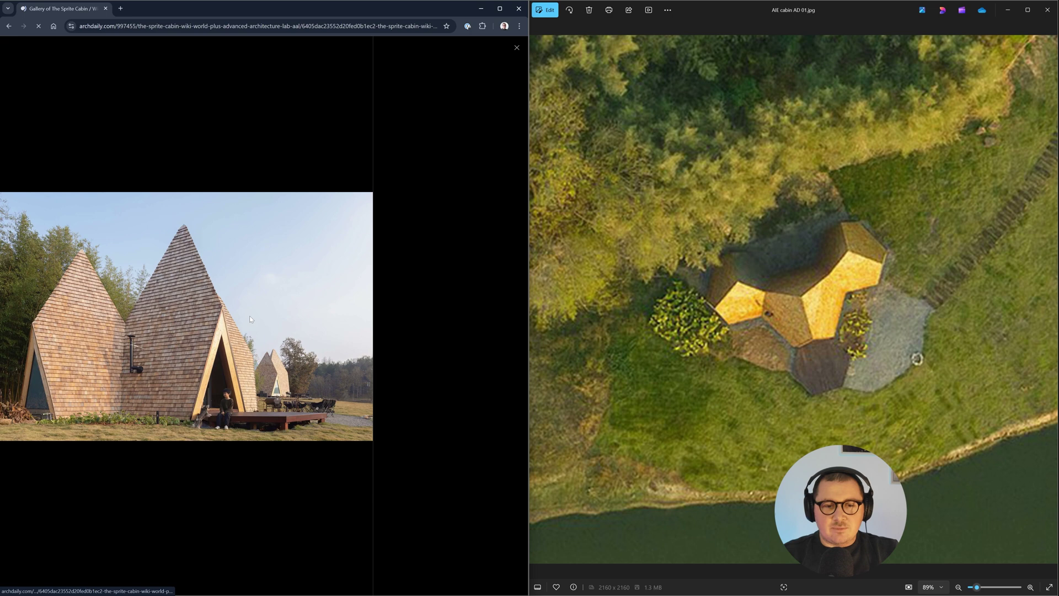
key(Right)
key(Right)
key(Right)
key(Right)
key(Right)
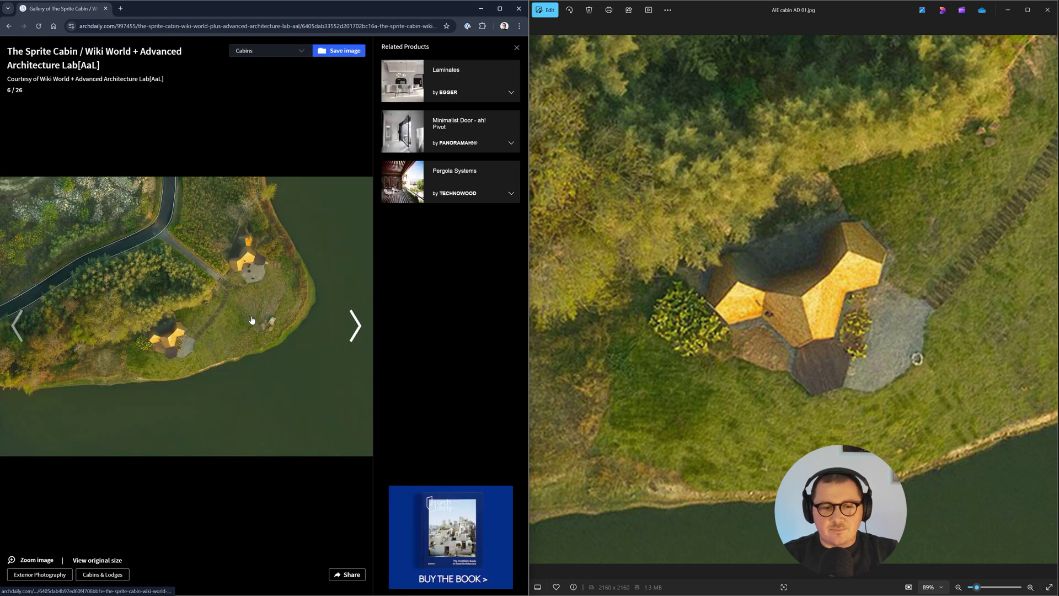
click(808, 239)
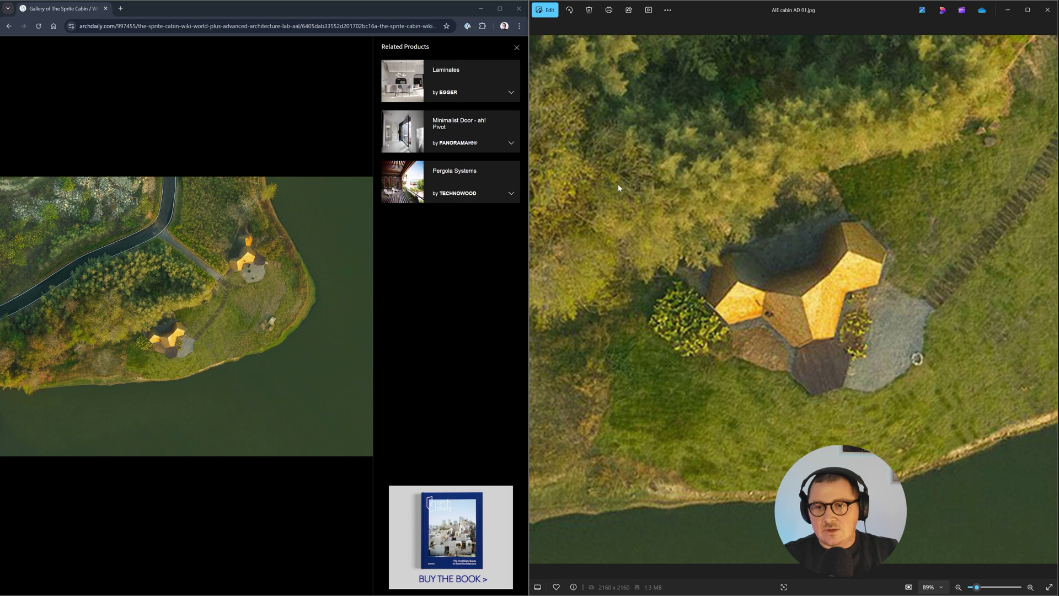
Capture the aerial photo area around the cabin and draw long red lines through the roof points to form a triangle.
key(super+shift+s)
mouse_move(548, 98)
mouse_down()
mouse_move(607, 164)
mouse_move(1039, 492)
mouse_up()
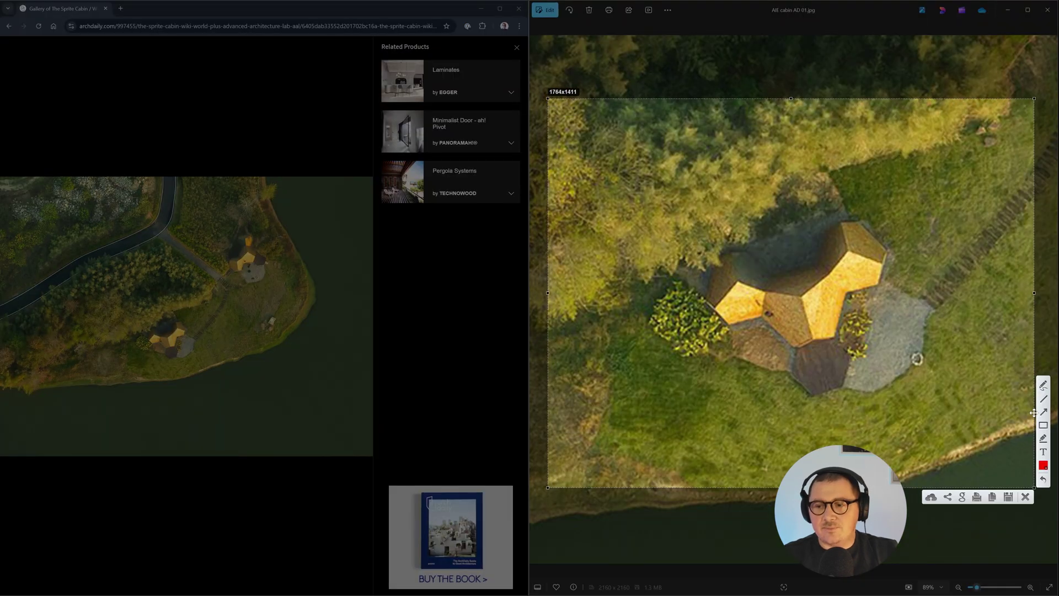
drag(774, 280, 980, 218)
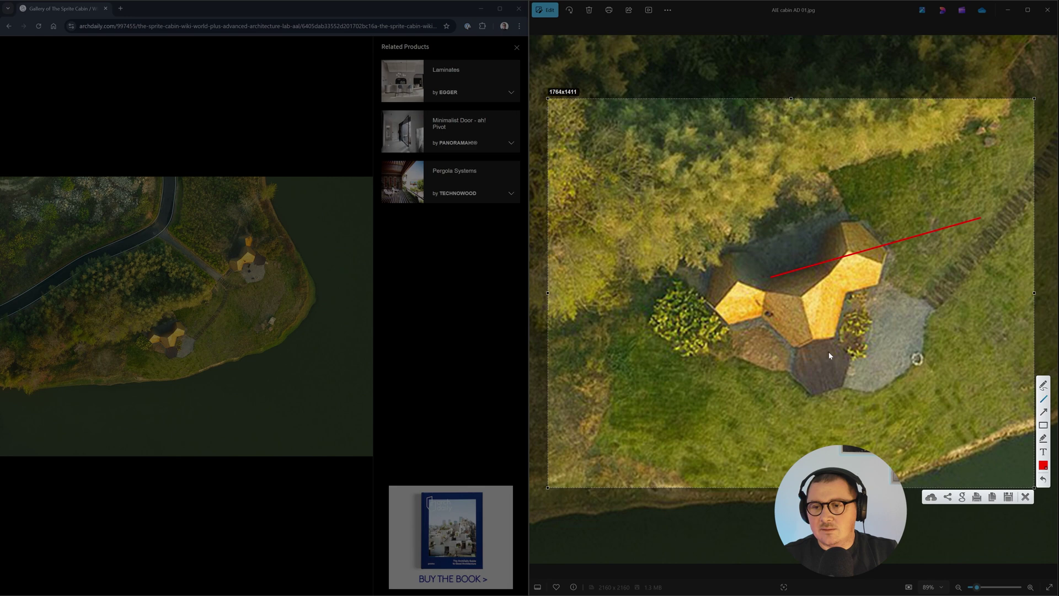
drag(833, 342, 870, 203)
drag(763, 318, 842, 392)
drag(860, 244, 806, 450)
drag(834, 387, 685, 245)
drag(873, 248, 678, 305)
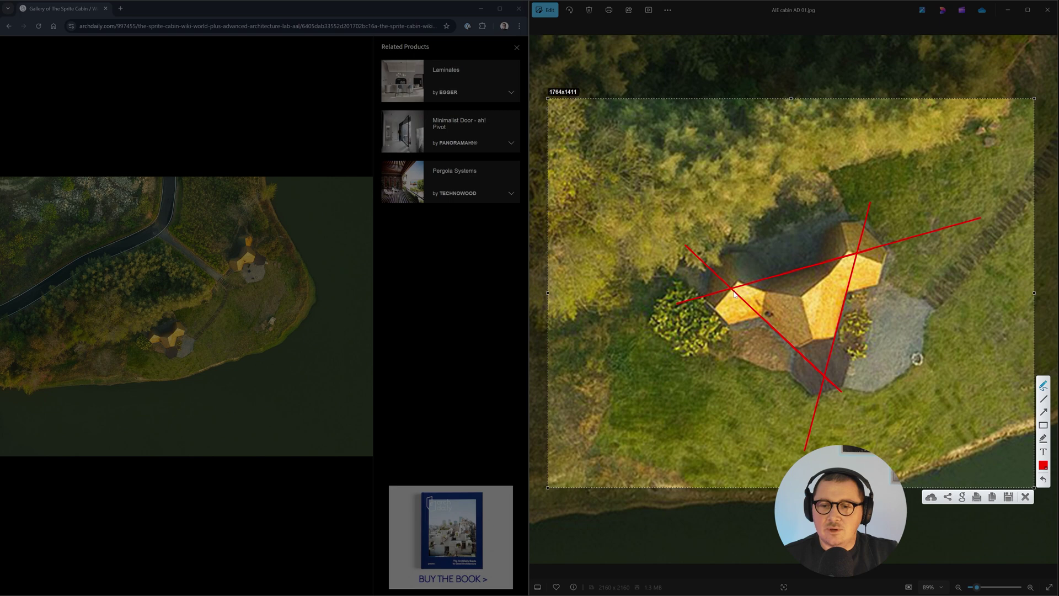
Add red lines from two triangle corners crossing near its centre, and trace two near-parallel cyan lines across the roof.
drag(735, 294, 842, 314)
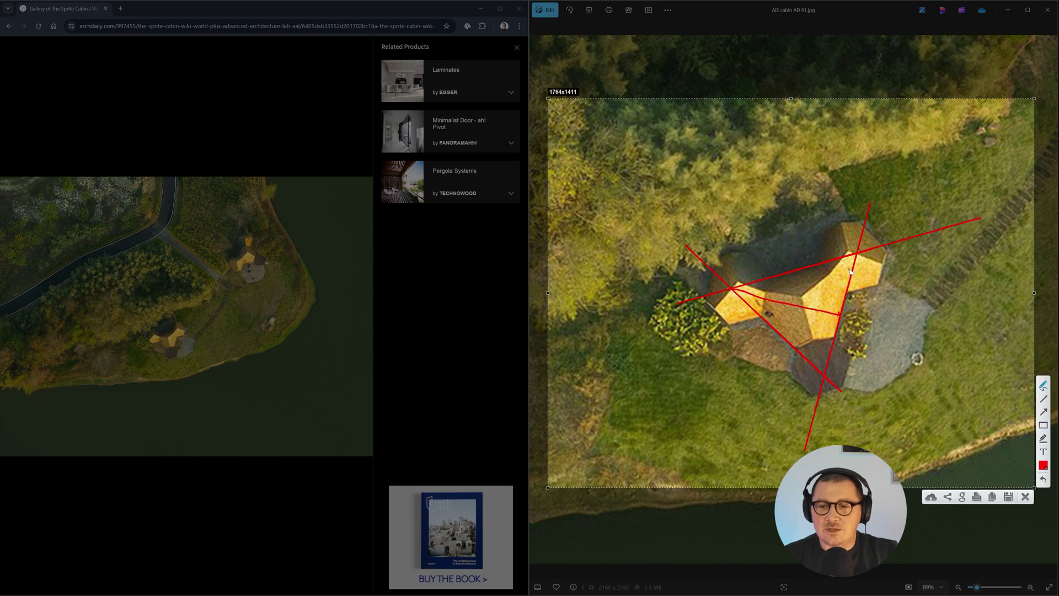
mouse_move(858, 257)
mouse_down()
mouse_move(776, 333)
mouse_move(807, 300)
mouse_up()
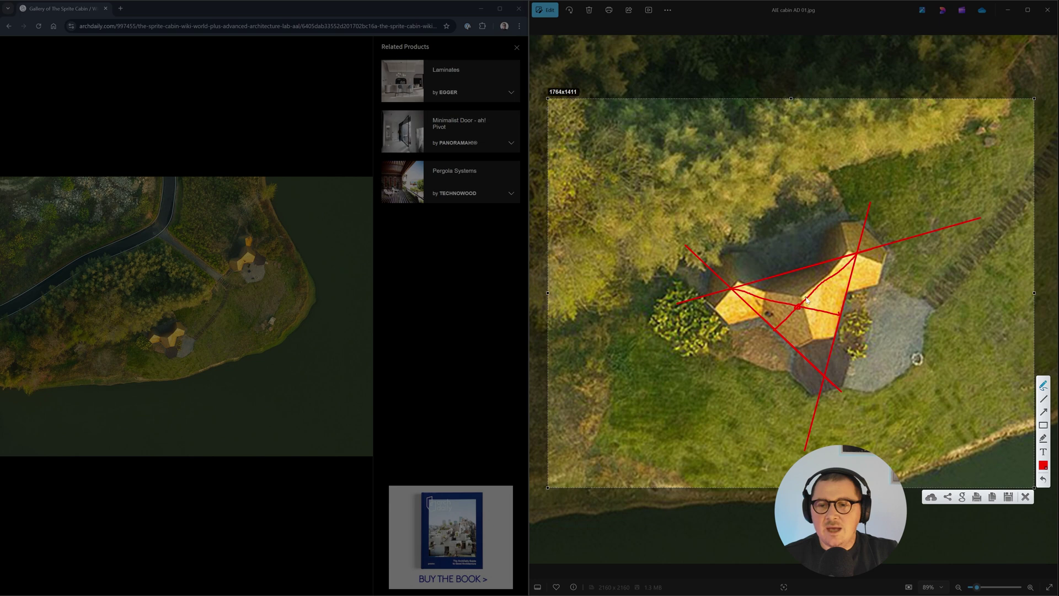
click(1044, 466)
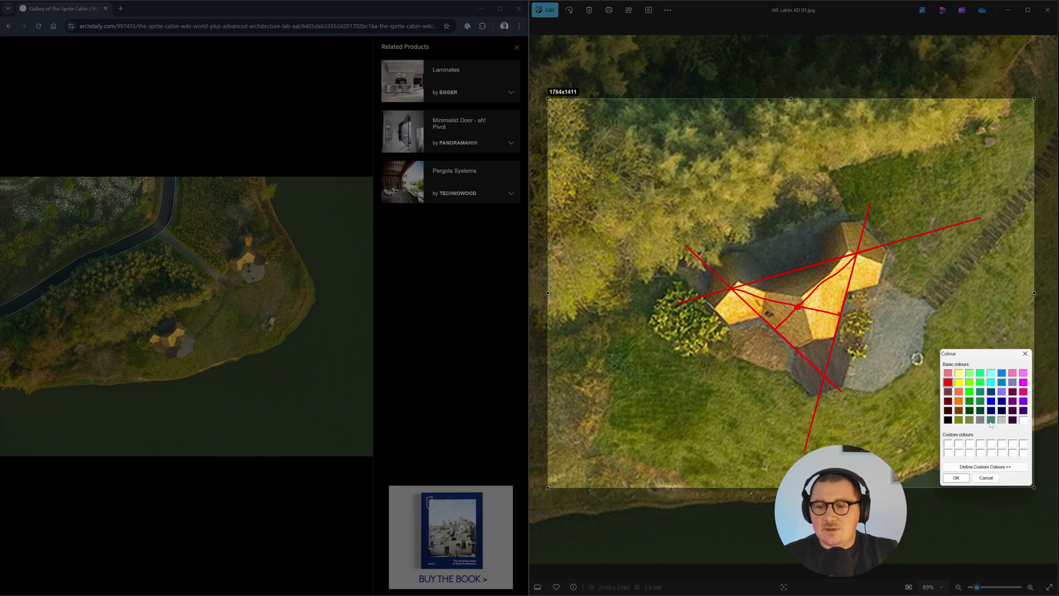
click(992, 382)
click(956, 478)
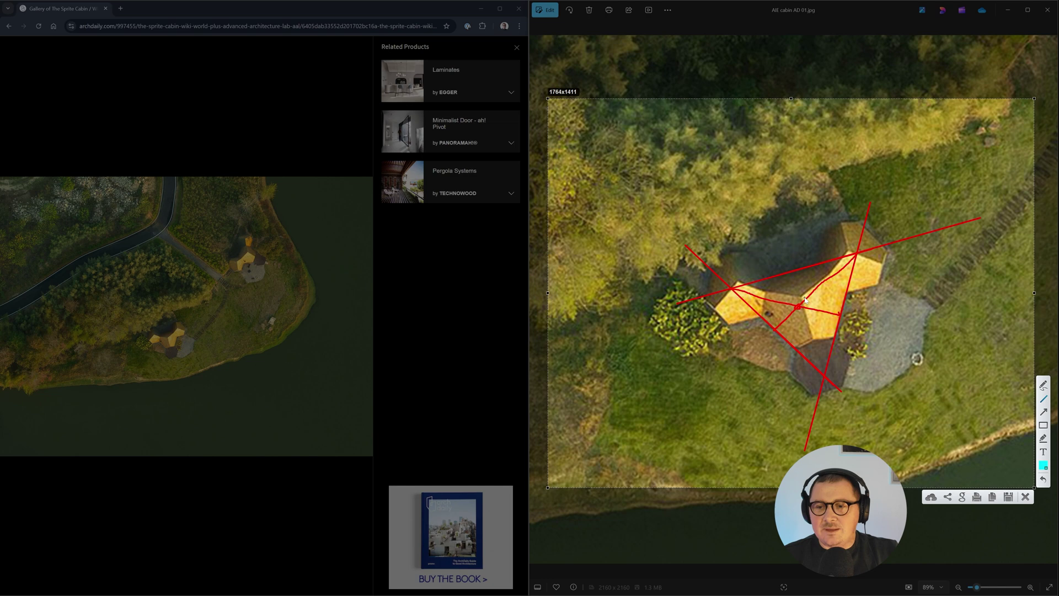
drag(805, 298, 686, 273)
drag(836, 314, 621, 261)
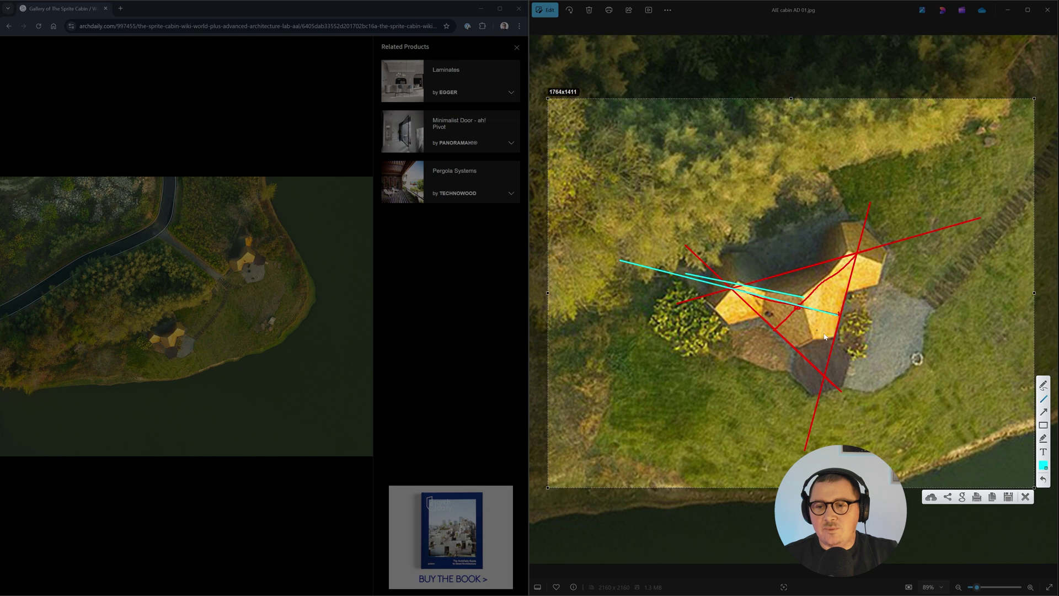
Switch the markup colour back to red, draw a roof edge parallel to the upper triangle side, and mark the pair "A".
click(1043, 466)
click(949, 383)
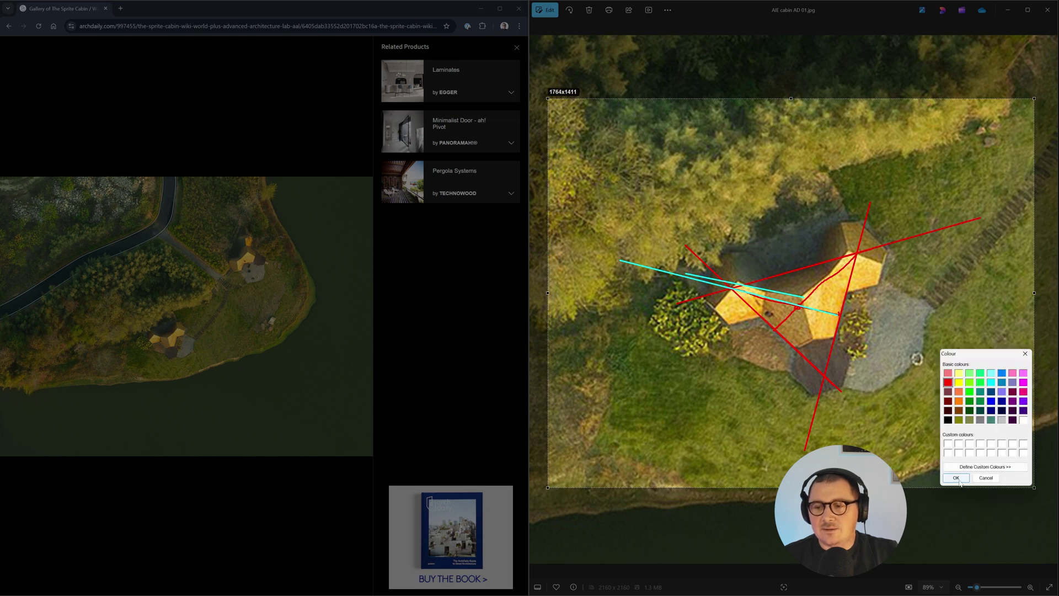
click(956, 478)
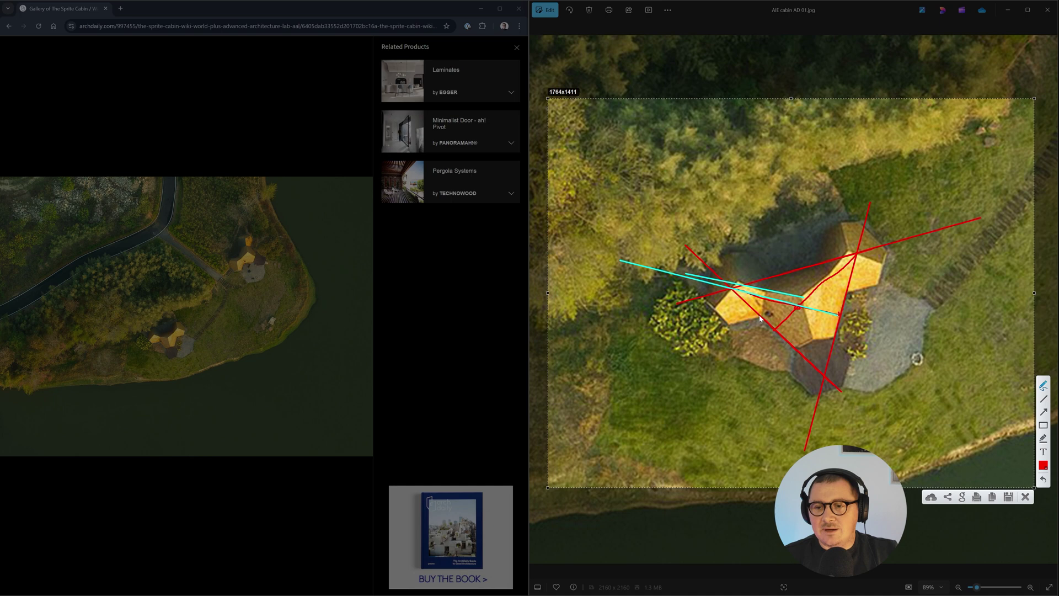
mouse_move(763, 319)
mouse_down()
mouse_move(672, 340)
mouse_move(717, 335)
mouse_up()
drag(782, 281, 791, 278)
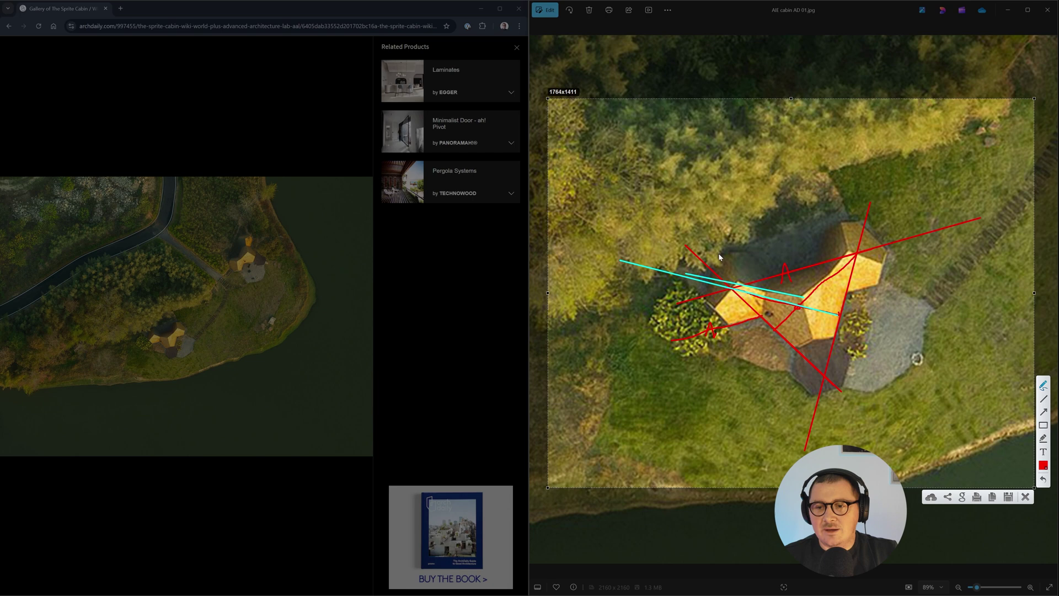
Draw a red line along the cabin's far west edge and label it and its parallel triangle side "2".
drag(719, 253, 687, 354)
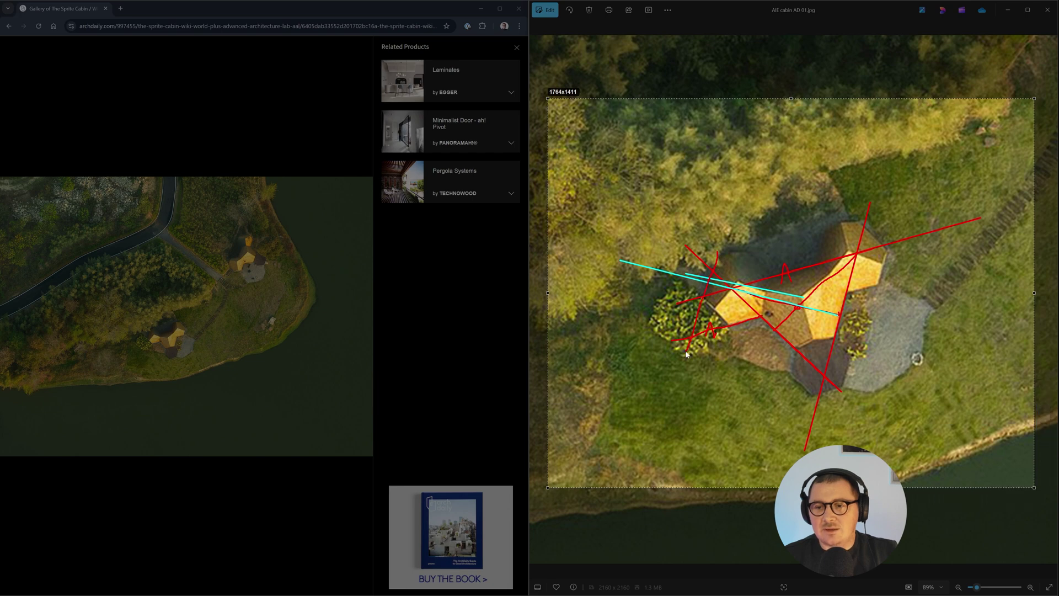
drag(690, 313, 692, 326)
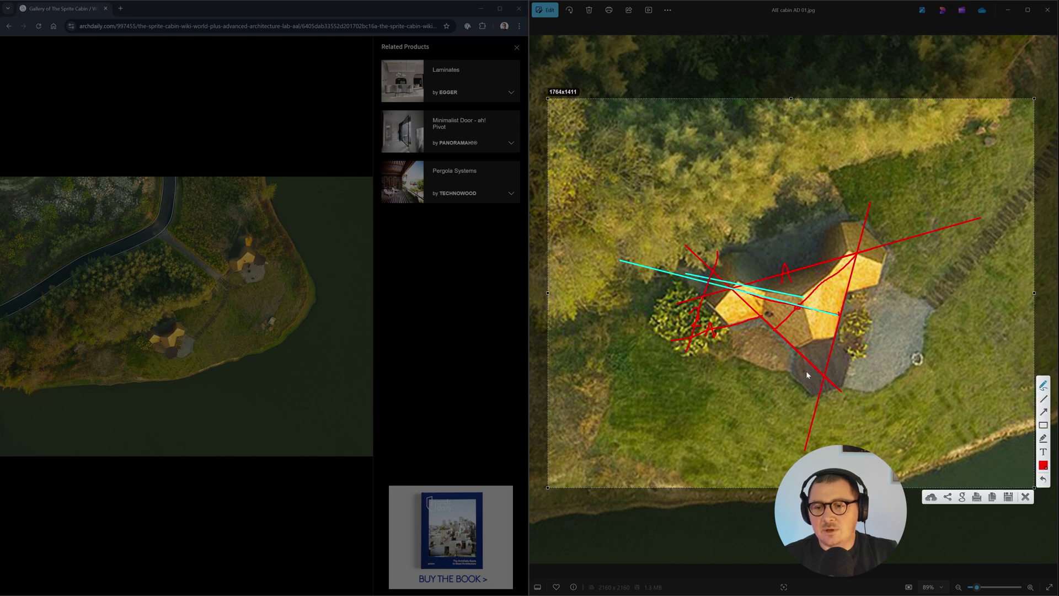
mouse_move(826, 410)
mouse_down()
mouse_move(836, 423)
mouse_move(819, 428)
mouse_up()
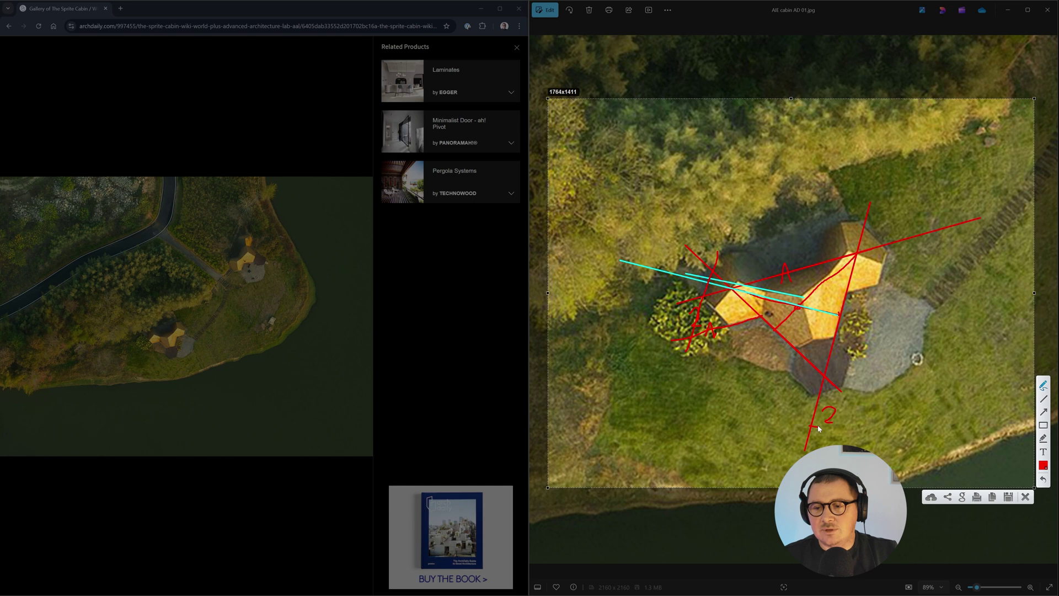
Mark the third pair of parallel roof directions with "3" and tick marks, adding short red strokes near the northeast peak.
mouse_move(743, 247)
mouse_down()
mouse_move(771, 274)
mouse_move(757, 241)
mouse_move(759, 258)
mouse_up()
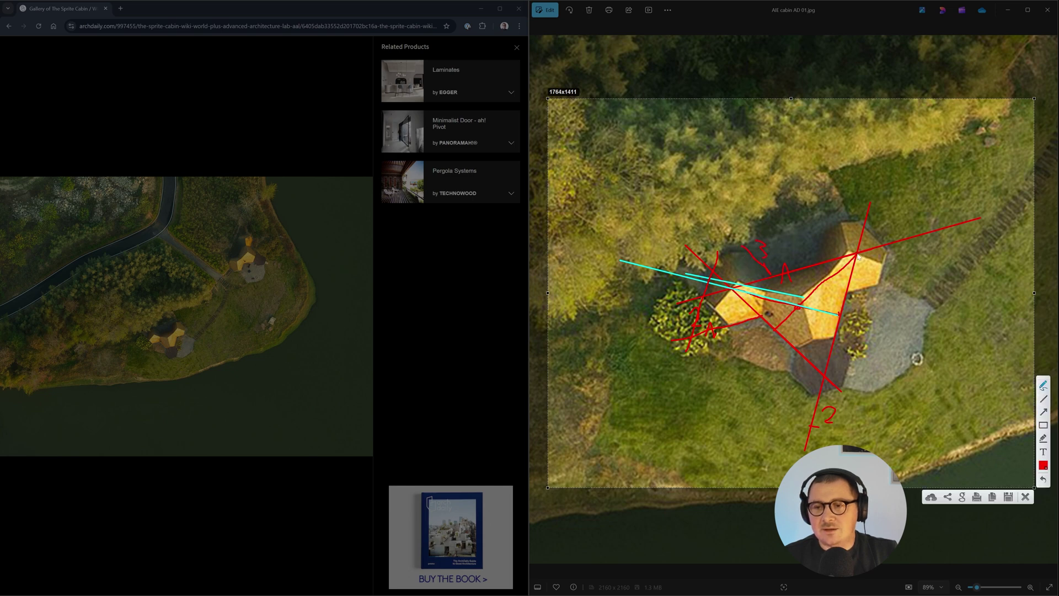
mouse_move(771, 345)
mouse_down()
mouse_move(772, 366)
mouse_move(799, 356)
mouse_move(804, 364)
mouse_up()
drag(811, 353, 812, 364)
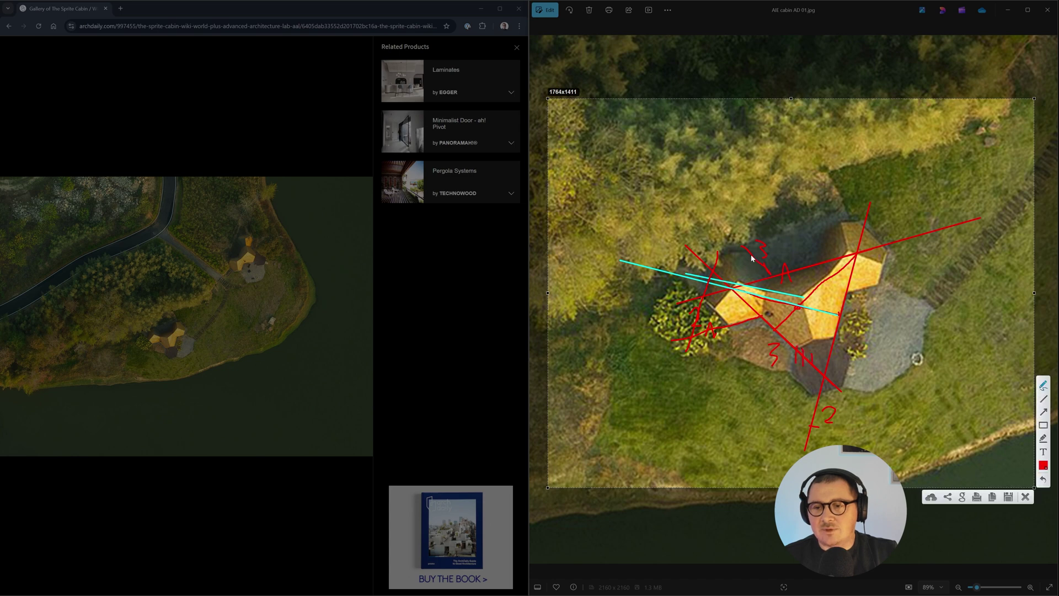
drag(749, 251, 751, 262)
drag(756, 254, 757, 266)
drag(886, 220, 856, 212)
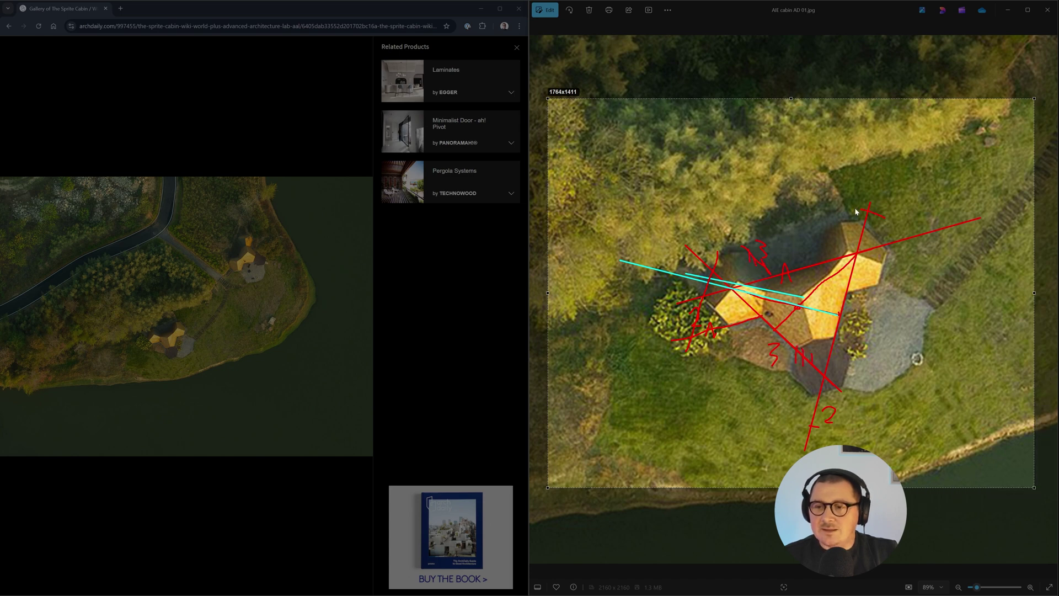
mouse_move(808, 287)
mouse_down()
mouse_move(889, 263)
mouse_move(872, 226)
mouse_up()
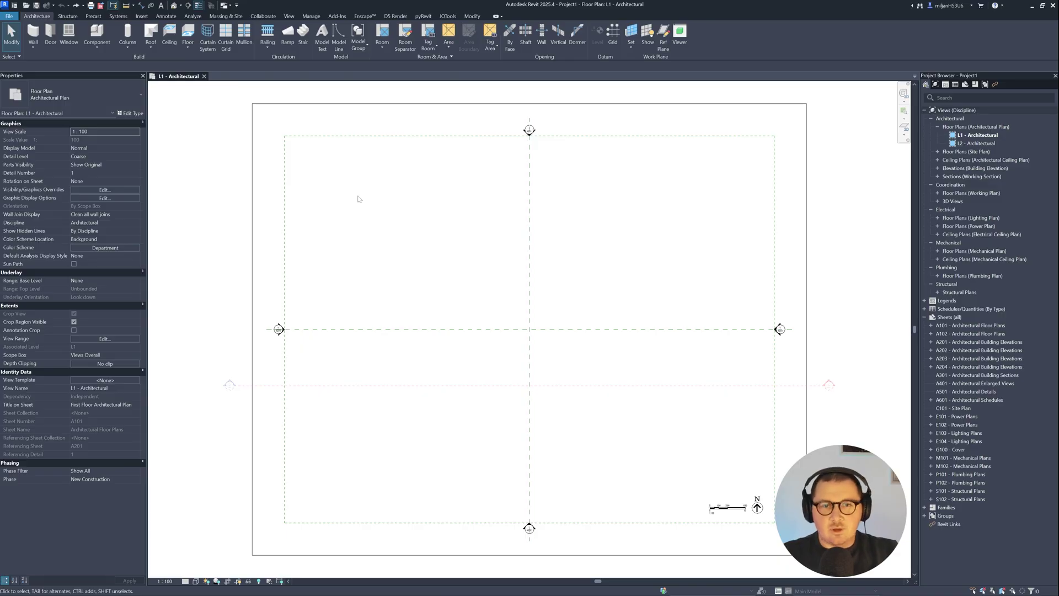
Create a new line style subcategory named "AIE primary" under Lines in the Revit project.
click(312, 16)
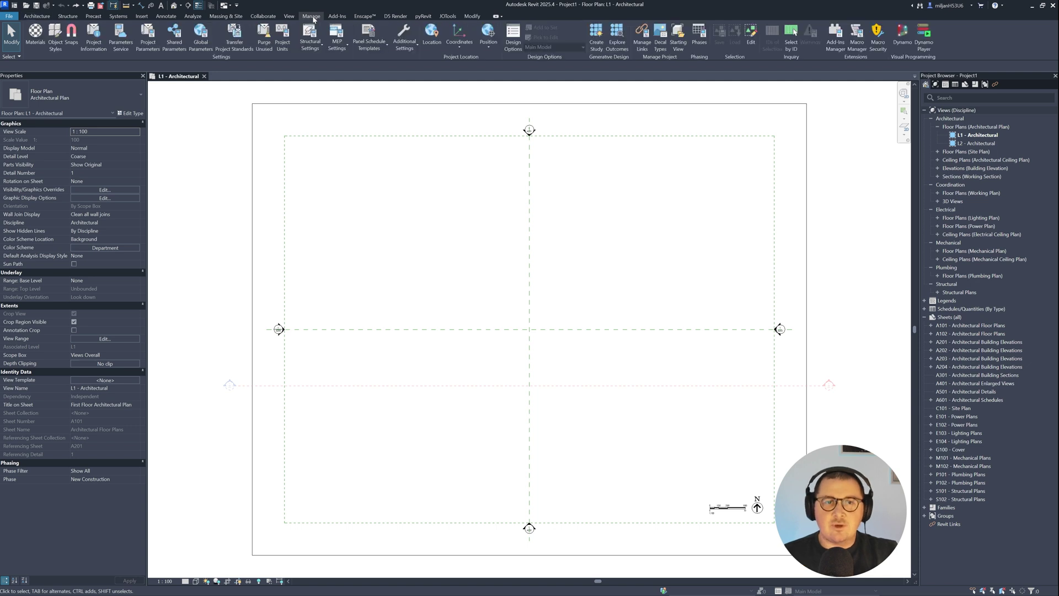
click(405, 44)
click(413, 63)
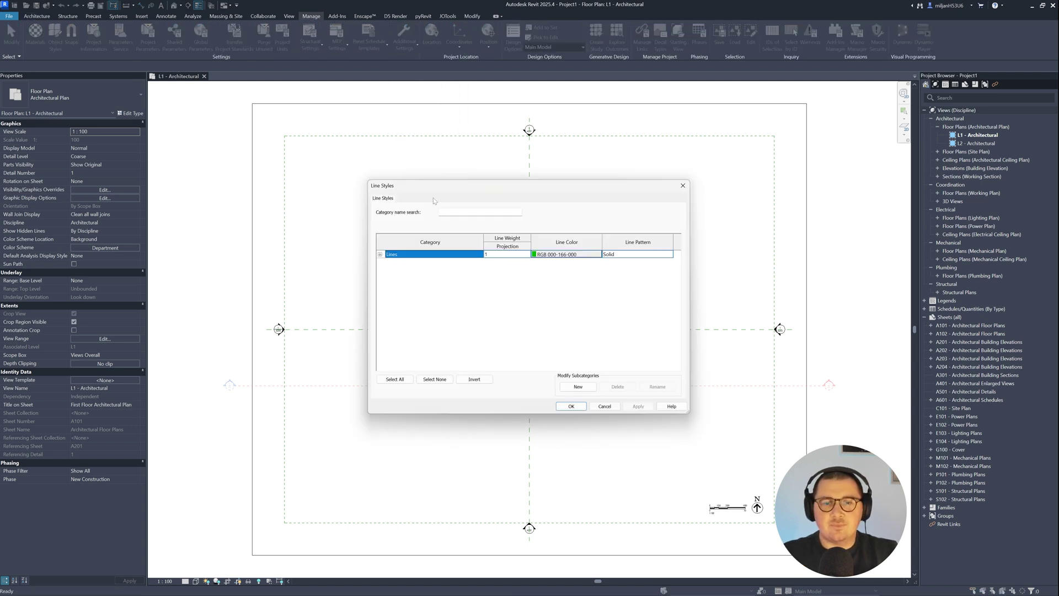
click(577, 387)
text(AIE primary)
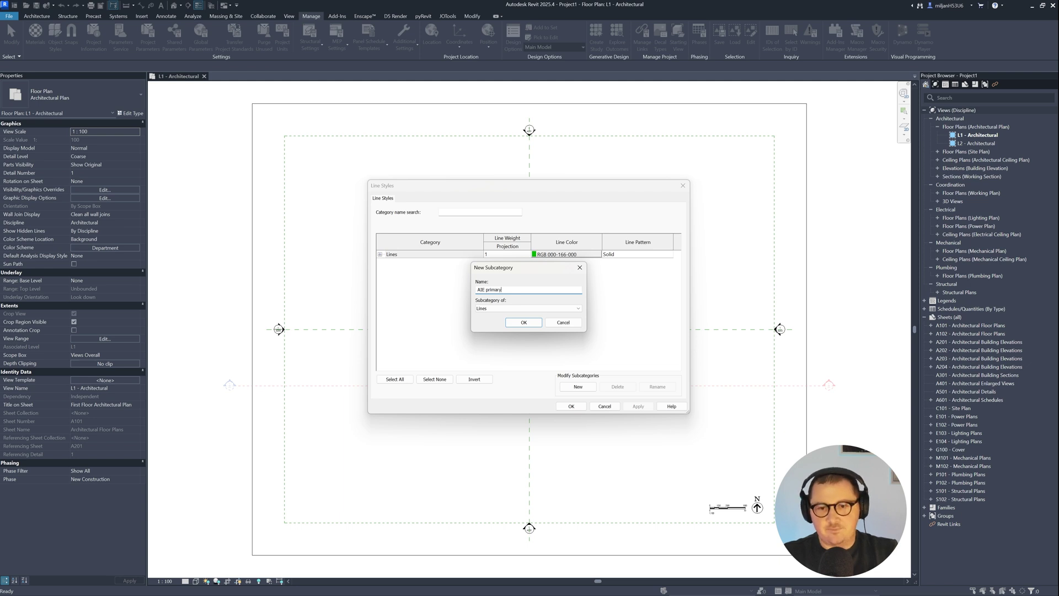
key(Return)
Set the AIE primary line style to colour RGB 250-070-037 and line weight 4, and apply the changes.
click(556, 356)
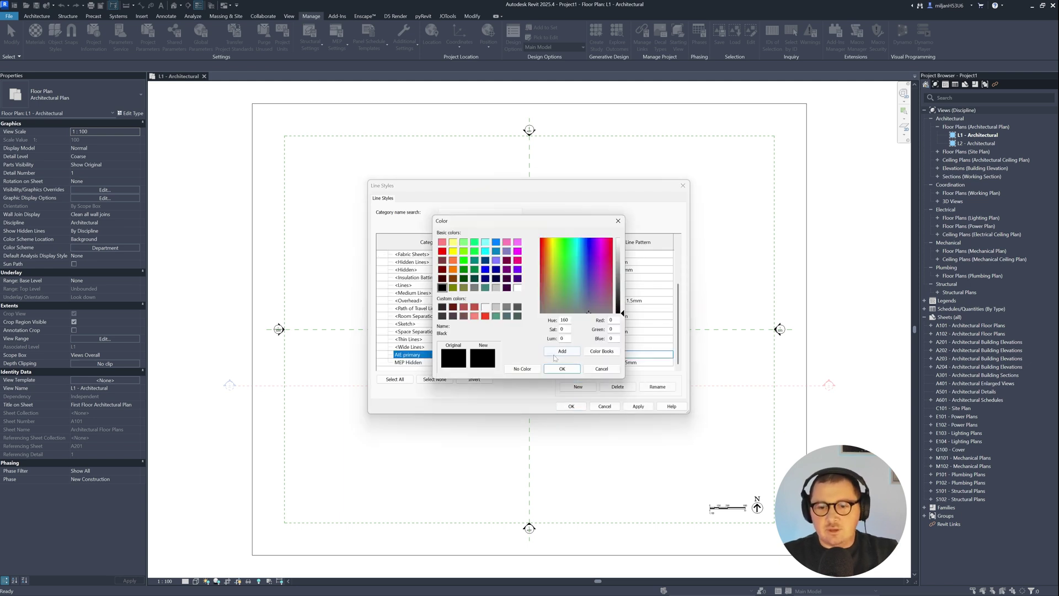
click(485, 315)
click(562, 368)
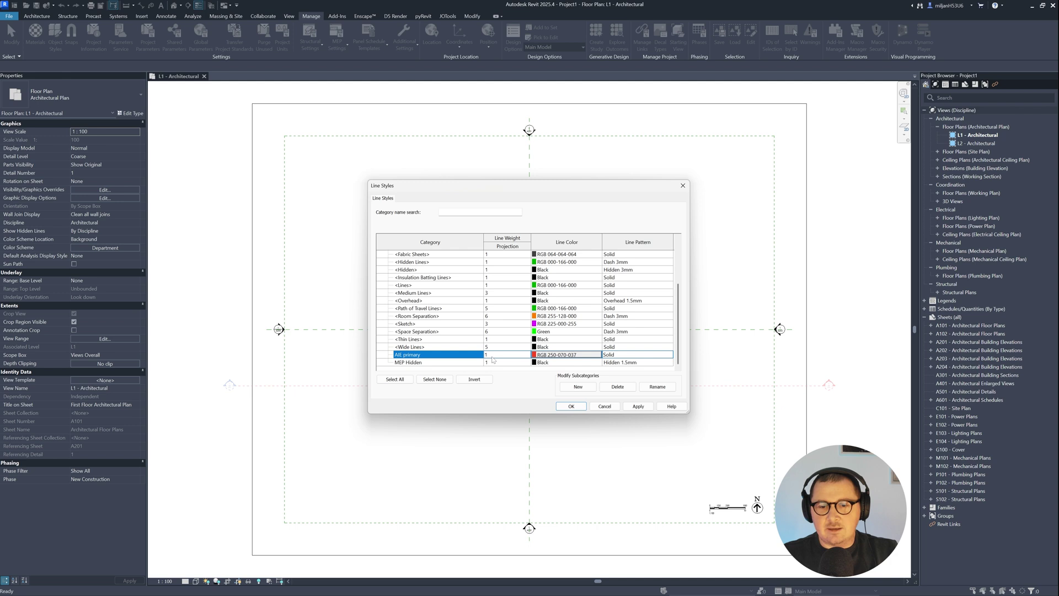
click(506, 354)
click(527, 355)
click(507, 369)
click(638, 406)
Create a line style named "AIE secondary" with line weight 2 and colour RGB 081-148-120, and accept the line styles.
click(578, 387)
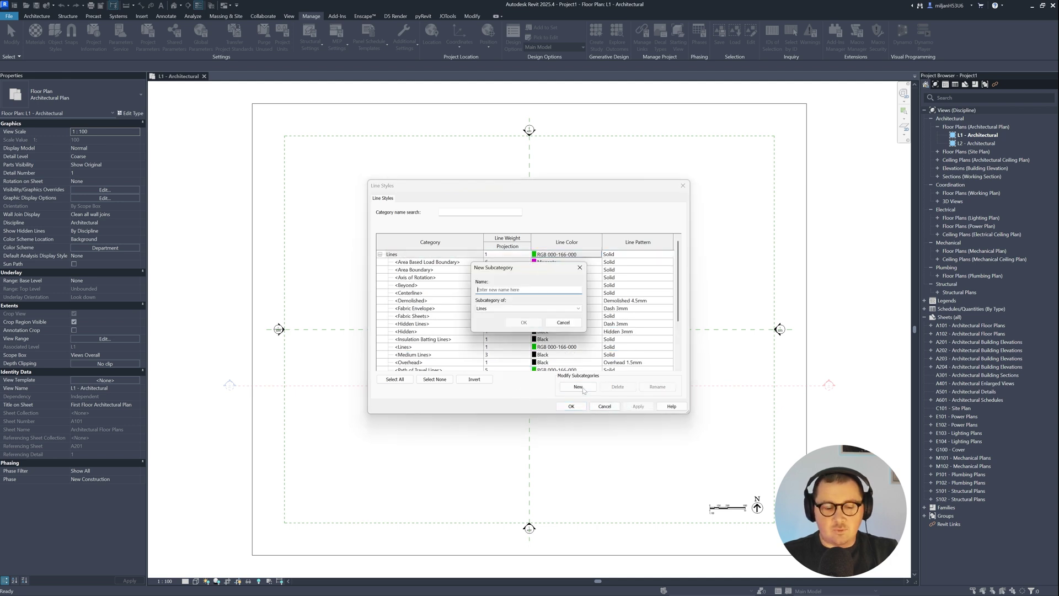
text(Al)
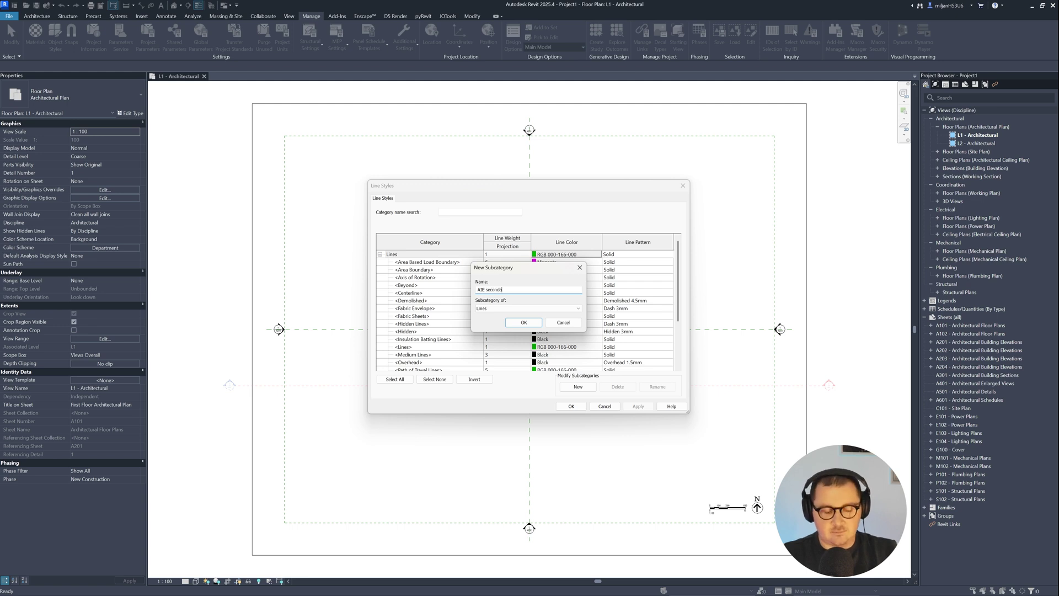
key(Return)
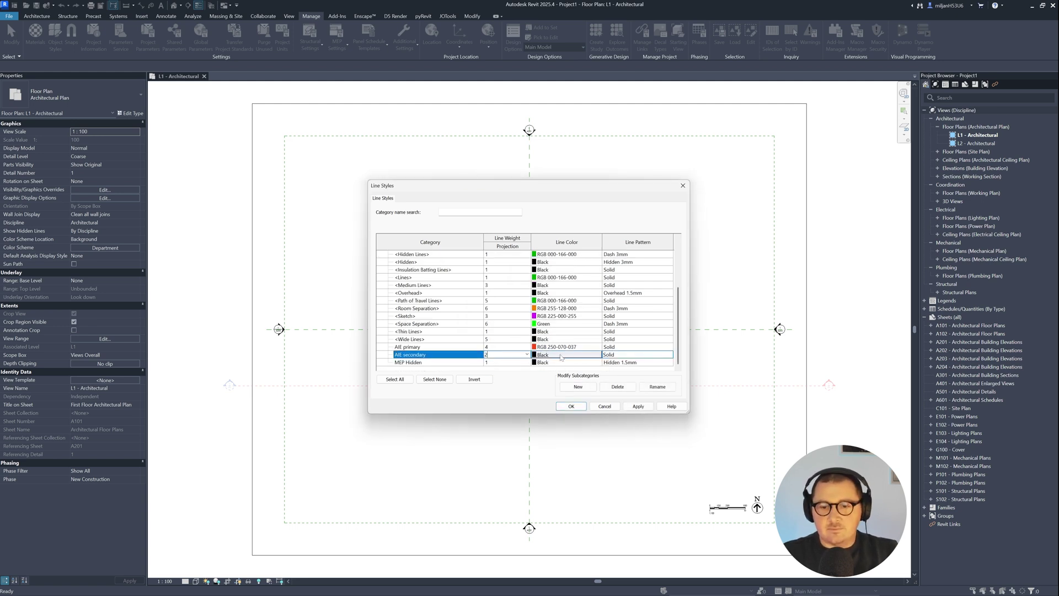
click(561, 357)
click(496, 315)
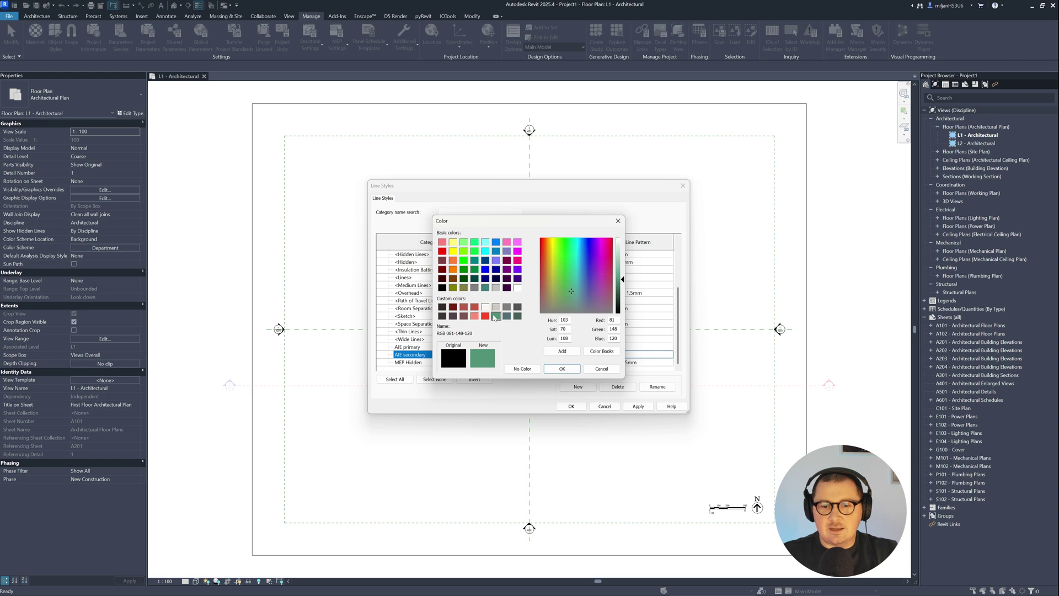
click(554, 373)
click(571, 406)
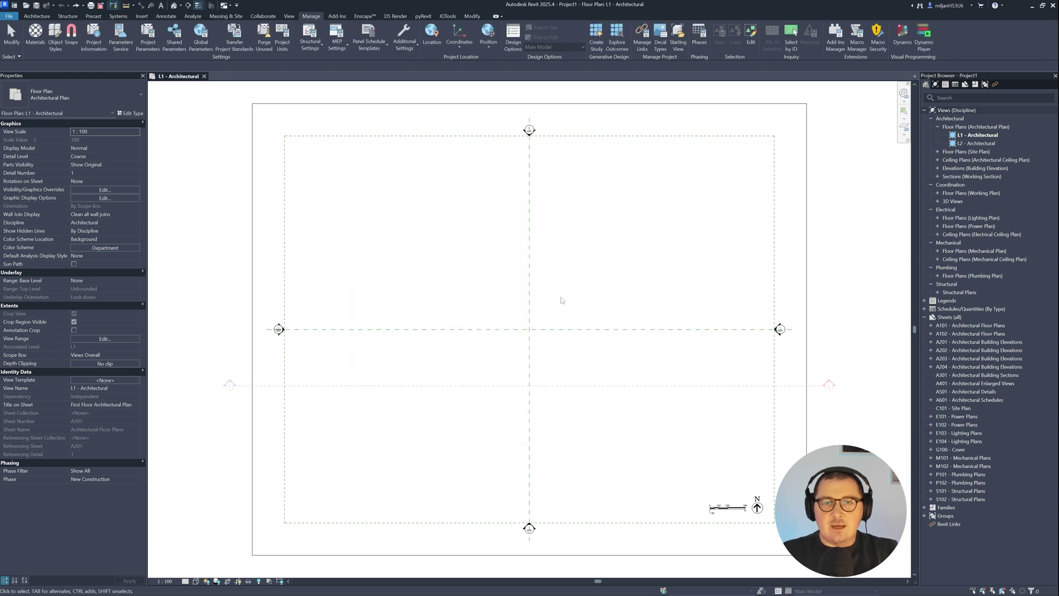
Draw a horizontal detail line 10000 mm long in the AIE primary line style, in the upper-right quadrant of the L1 plan.
middle_drag(601, 231, 577, 233)
key(d)
key(l)
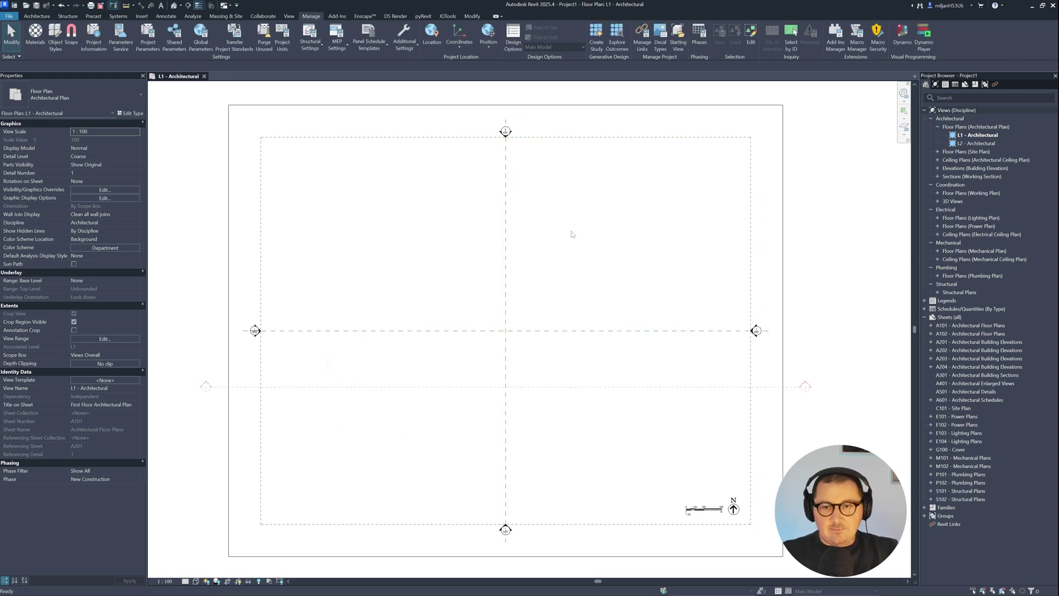
click(433, 42)
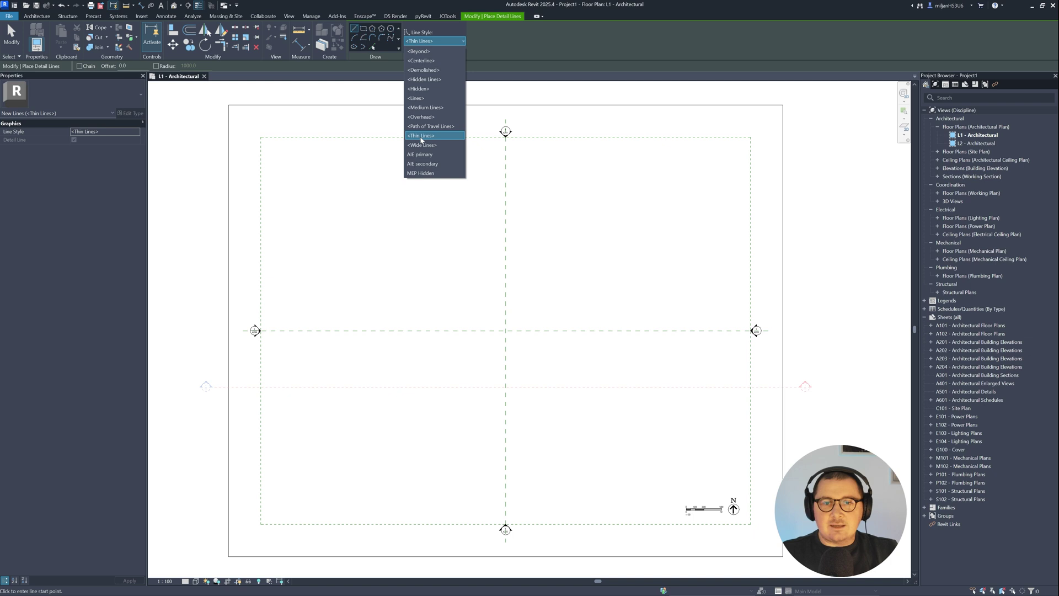
click(420, 154)
middle_drag(576, 244, 496, 249)
click(490, 259)
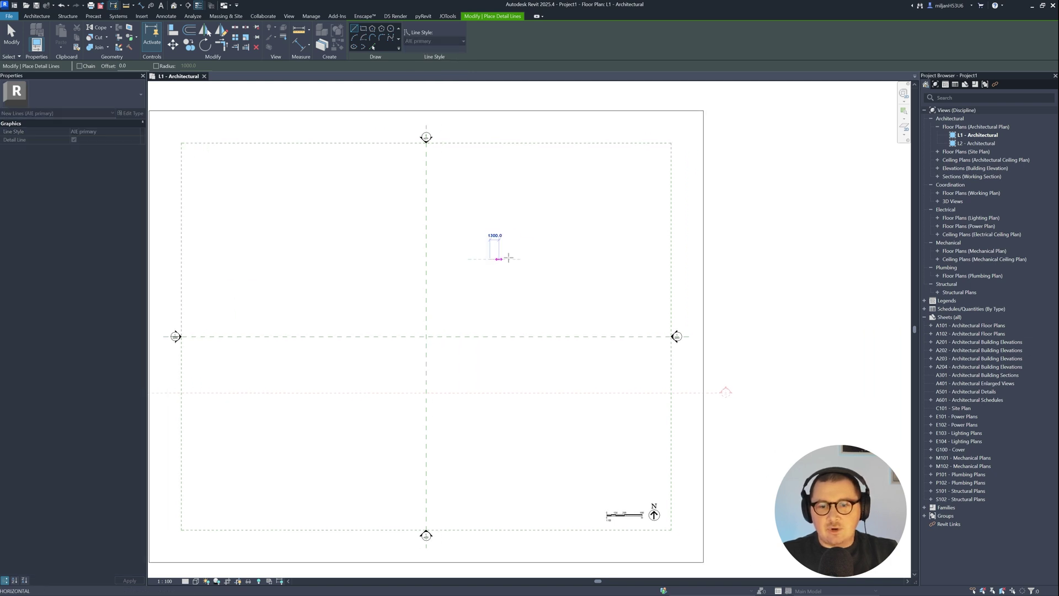
text(1000)
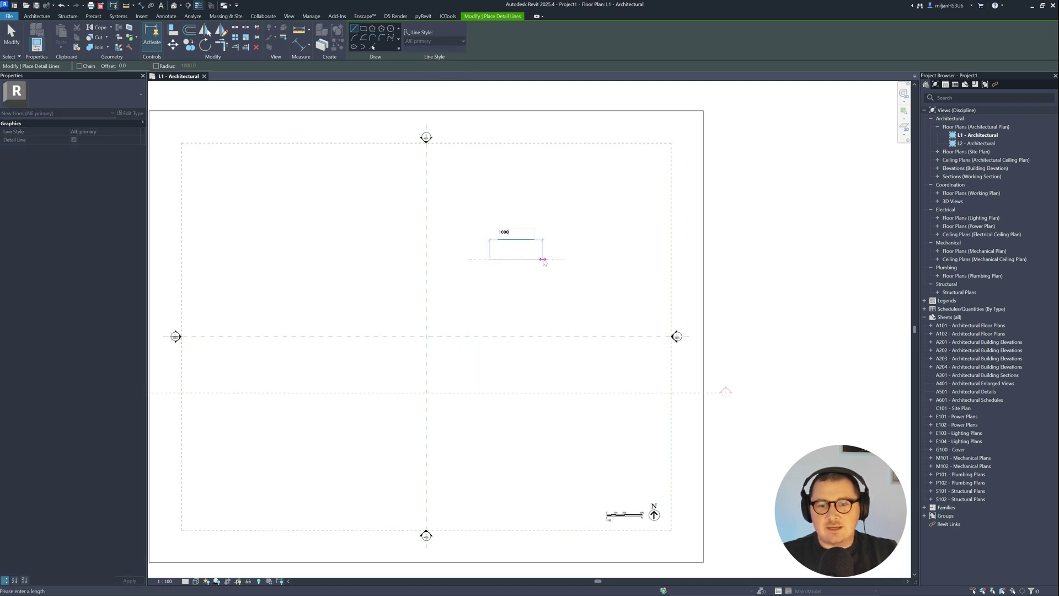
text(0)
key(Return)
scroll(538, 270, up, 4)
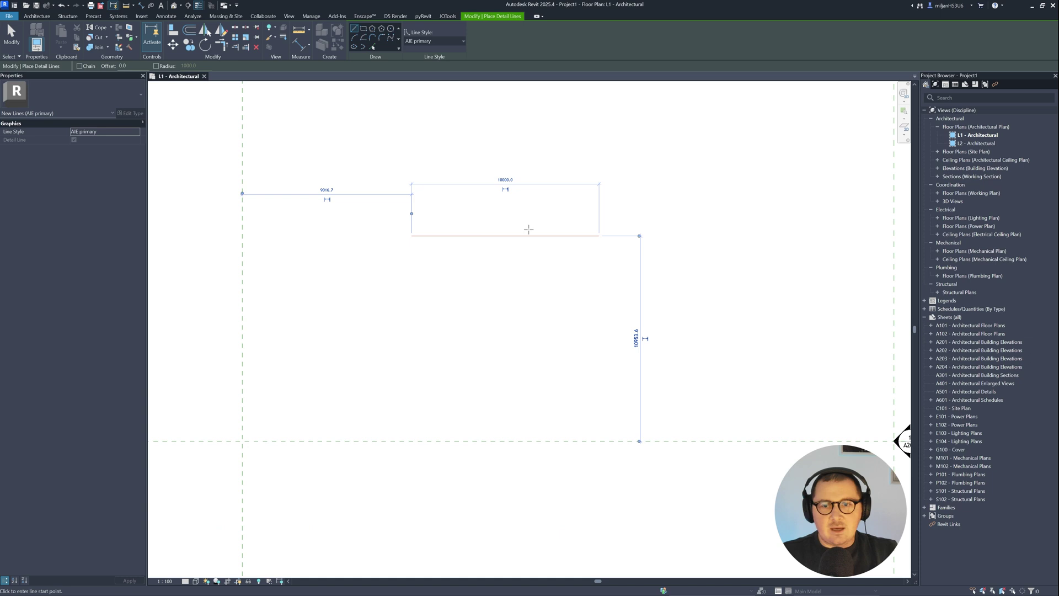
Draw an AIE primary line about 7800 mm long from the horizontal line's left end, sloping down to the right at 60°.
click(411, 235)
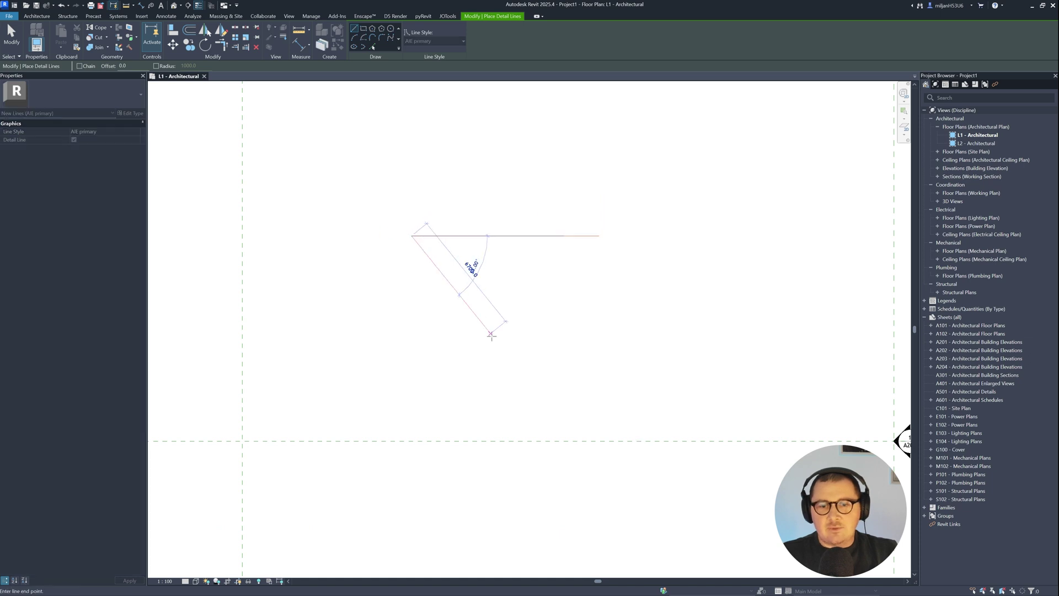
click(489, 370)
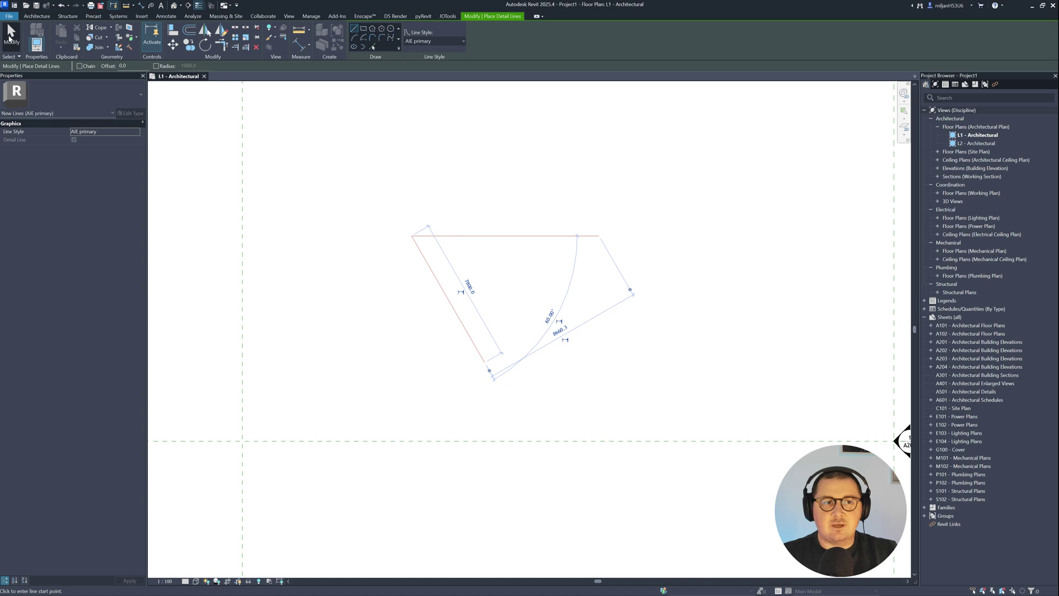
click(10, 37)
Mirror the sloped line about a vertical axis through the horizontal line's midpoint, keeping the original.
click(460, 305)
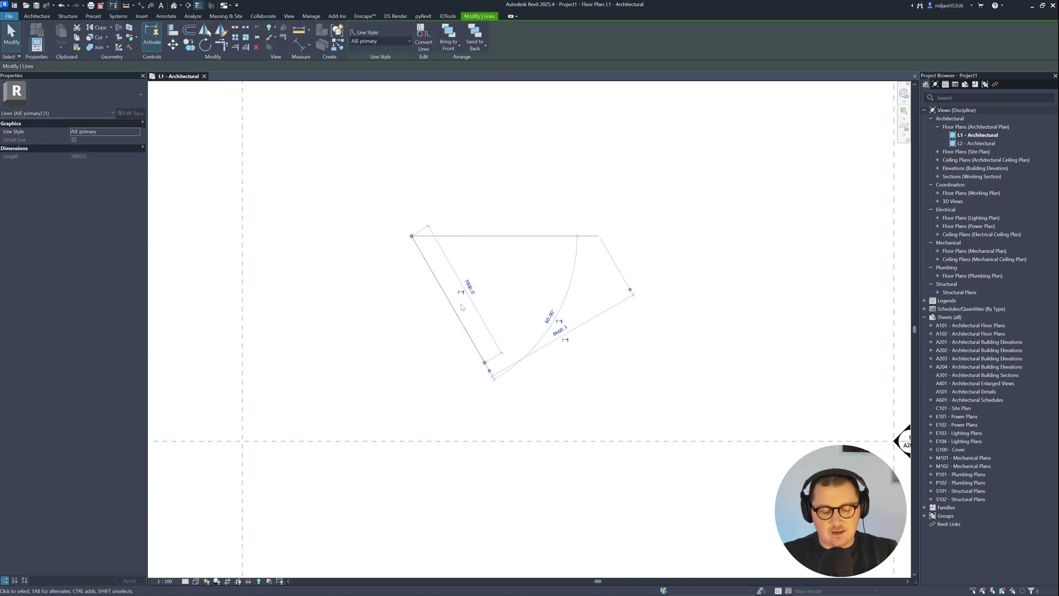
key(d)
key(m)
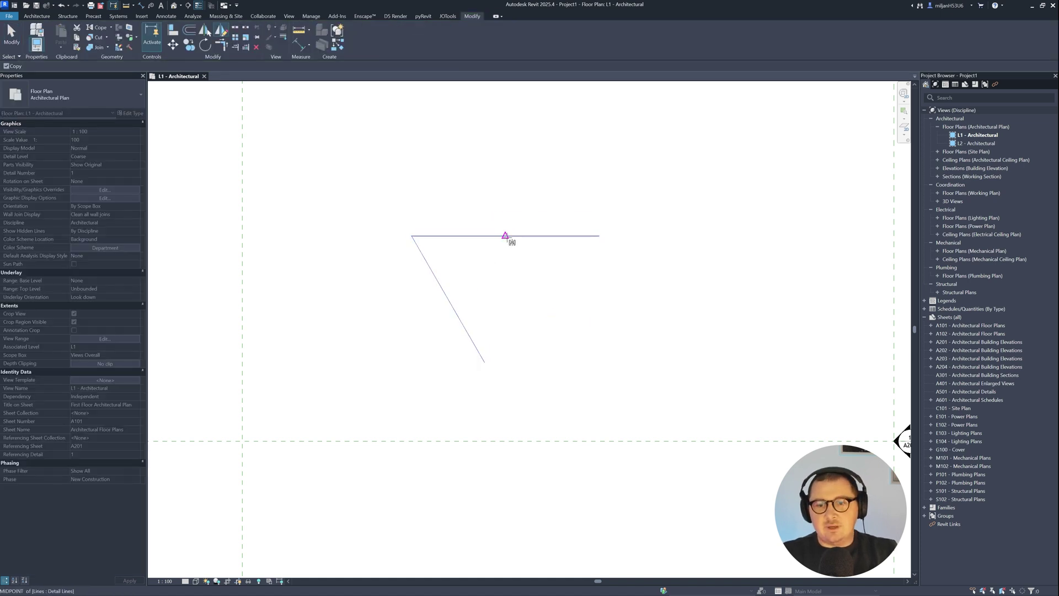
click(504, 236)
click(506, 284)
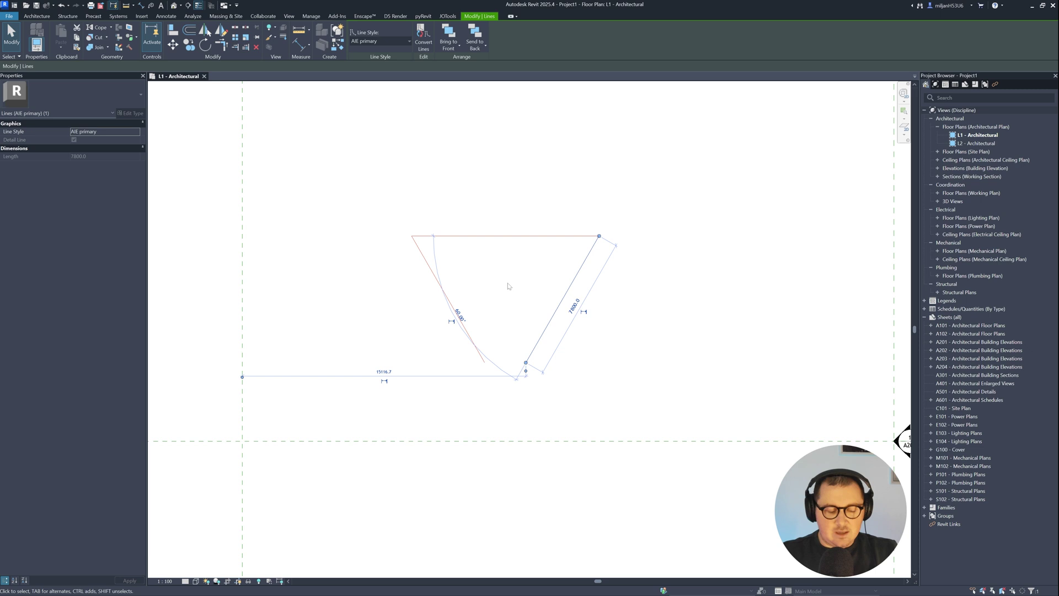
Trim/extend the two sloped lines to a corner at their lower ends, closing the triangle.
key(t)
key(r)
click(474, 342)
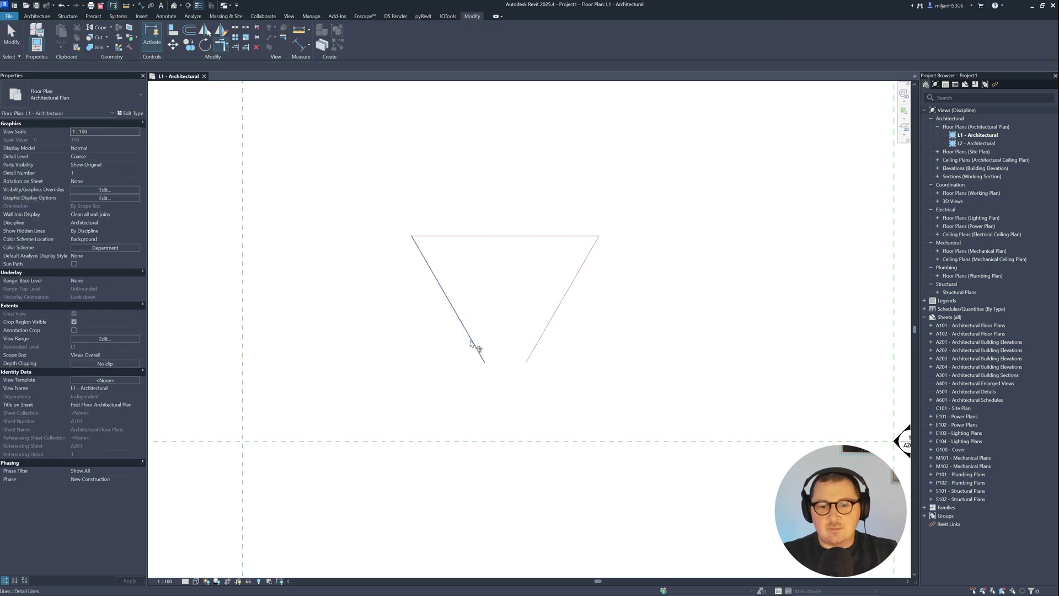
click(525, 363)
Draw an AIE secondary detail line from the triangle's upper-left corner perpendicular to the opposite side.
middle_drag(518, 332, 542, 345)
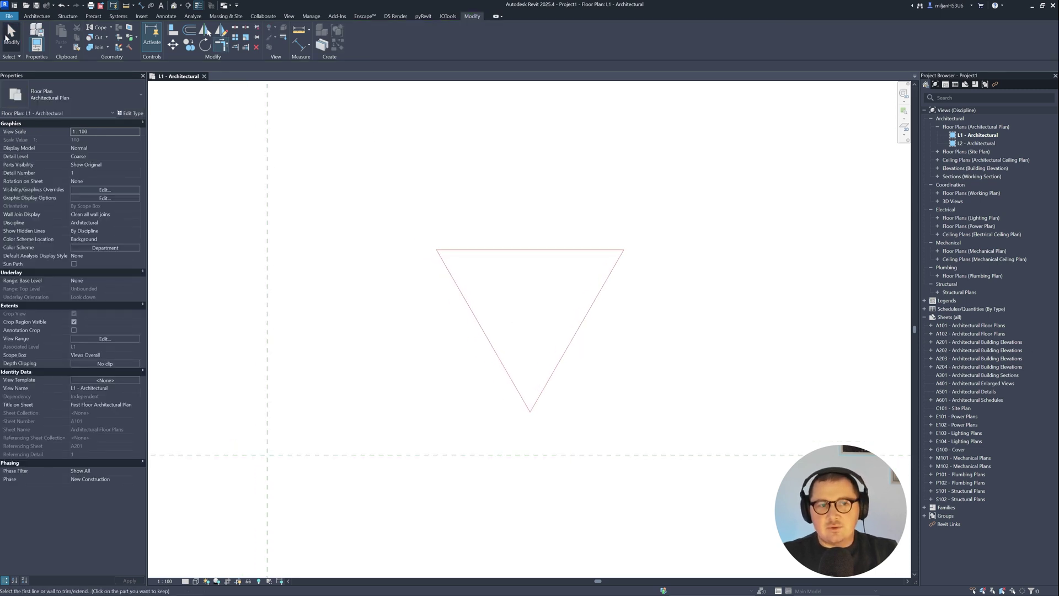
middle_drag(500, 203, 508, 204)
key(d)
key(l)
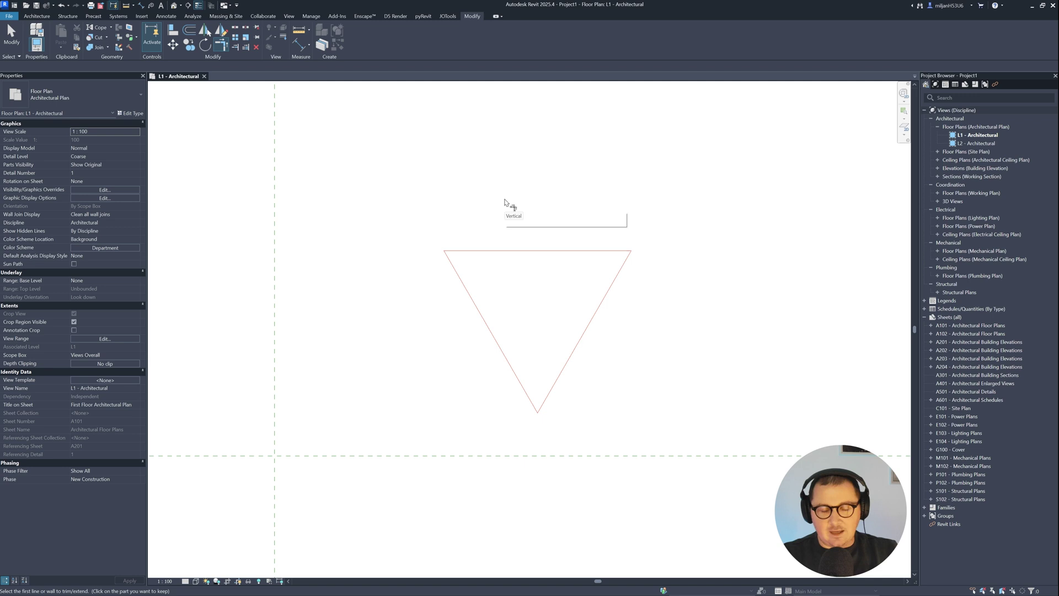
click(442, 41)
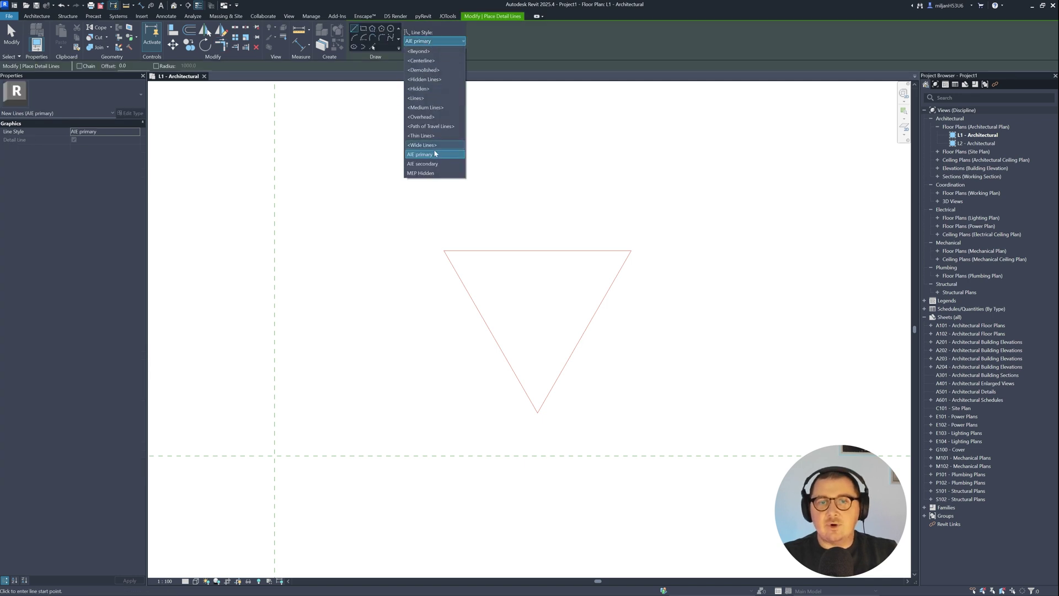
click(430, 164)
click(445, 251)
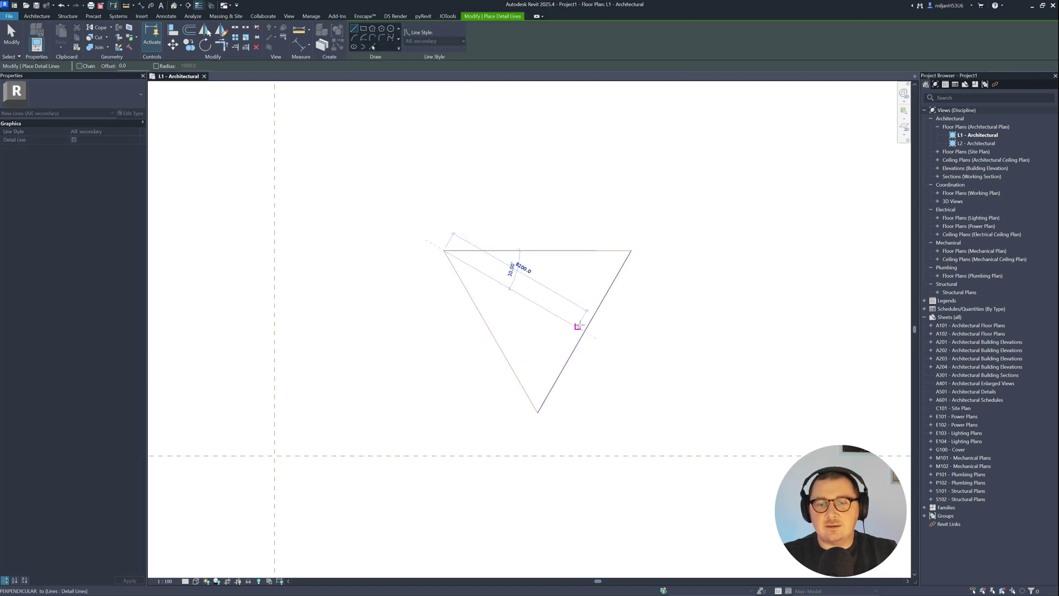
click(585, 331)
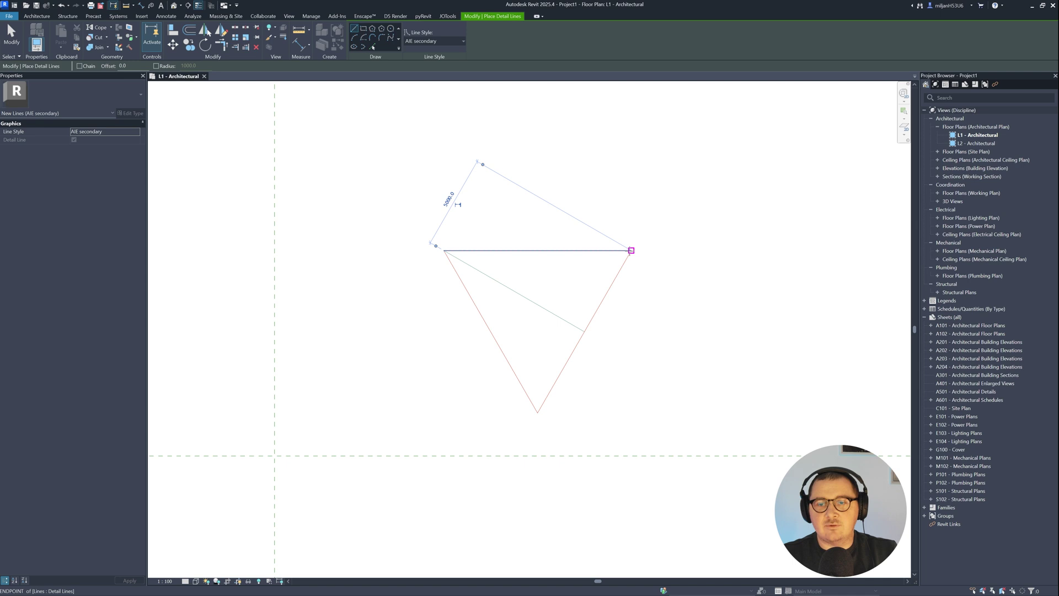
Draw AIE secondary lines from the triangle's upper-right and bottom corners to the midpoints of their opposite sides.
click(631, 251)
click(503, 325)
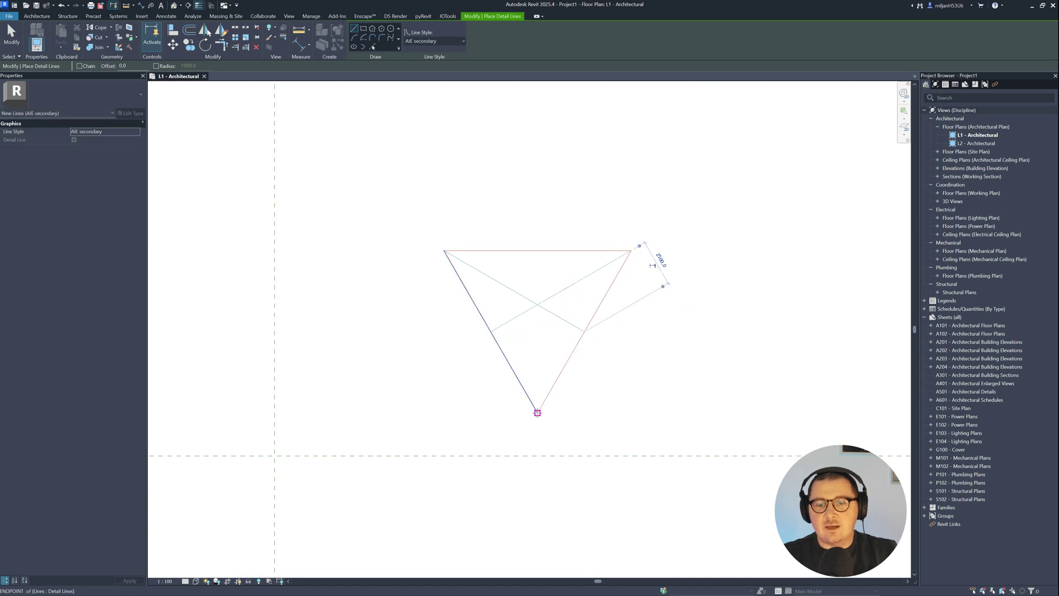
click(538, 412)
click(538, 250)
middle_drag(488, 291, 502, 290)
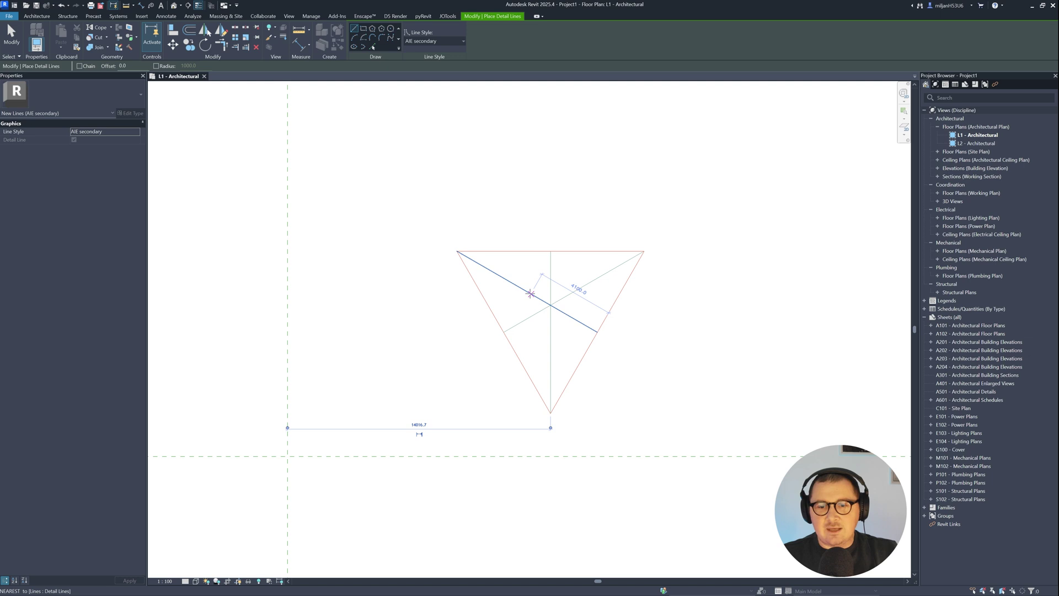
middle_drag(506, 279, 533, 295)
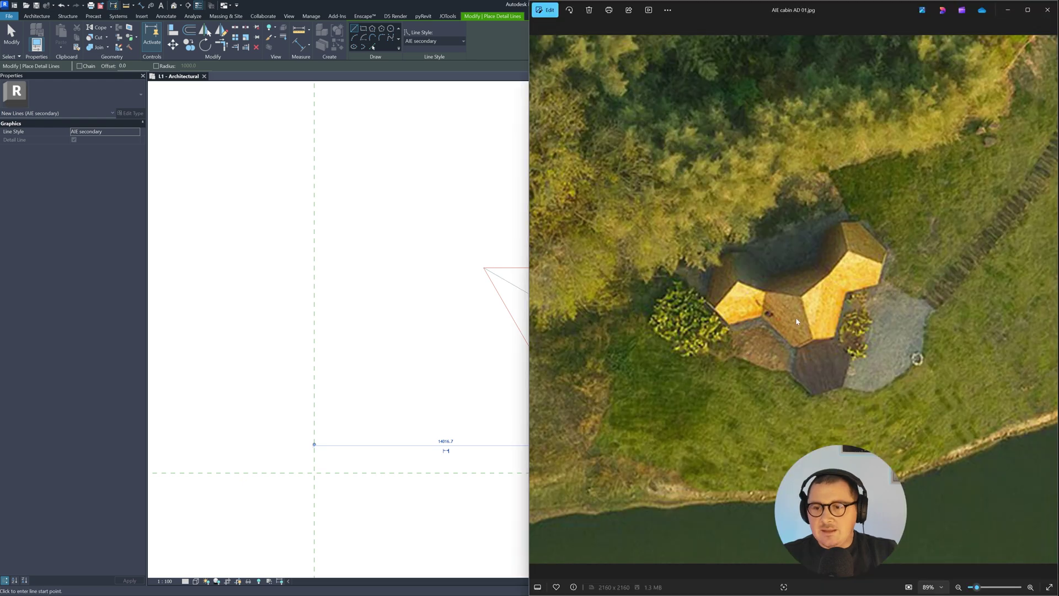
Capture the cabin in the aerial photo, sketch red lines radiating from the central roof junction to the outer corners, and discard the capture.
key(Print)
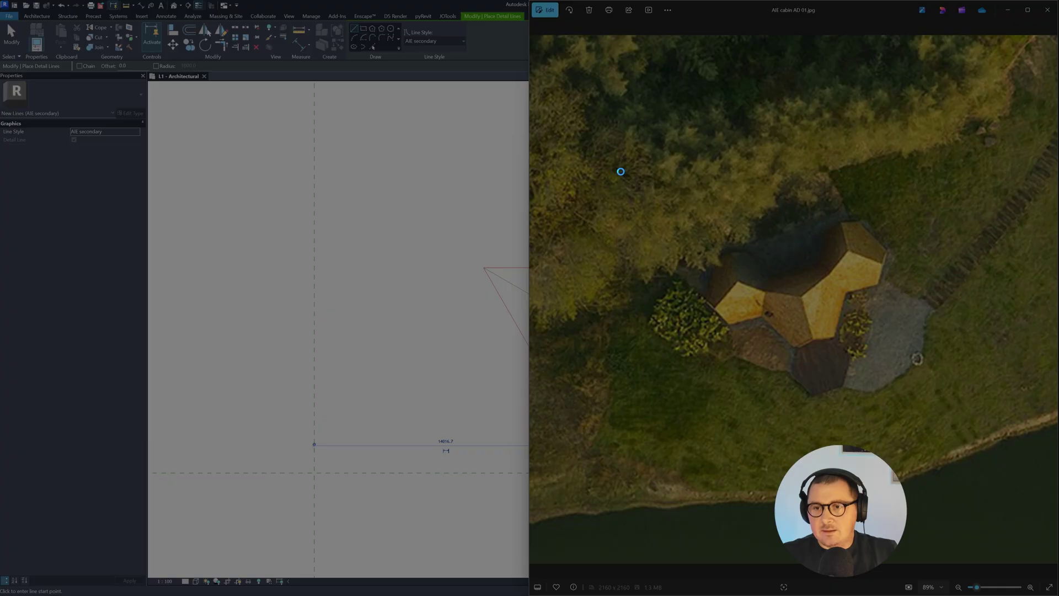
drag(606, 149, 974, 438)
key(ctrl+c)
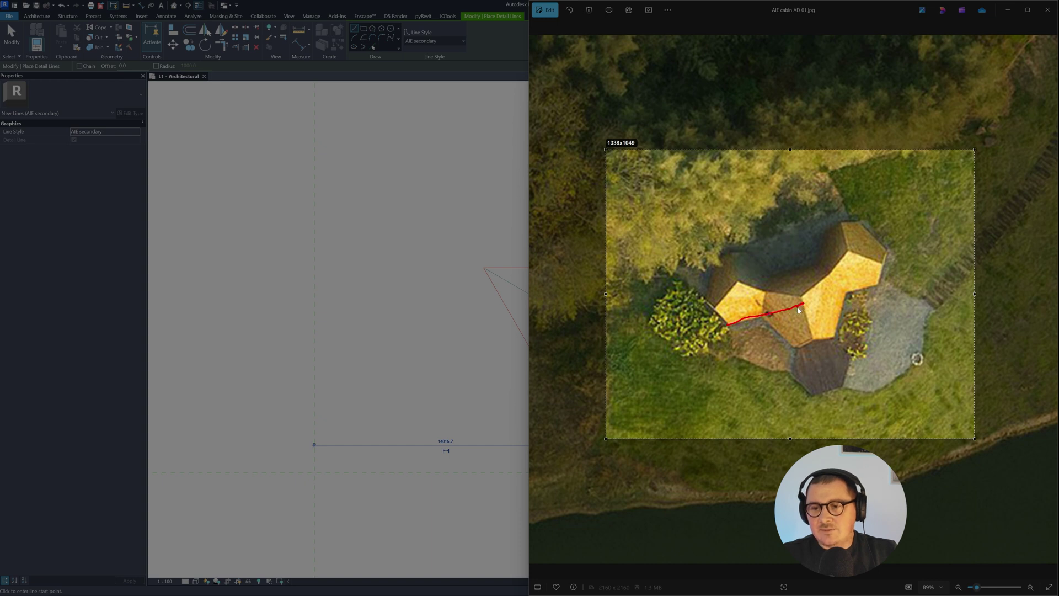
drag(856, 291, 885, 283)
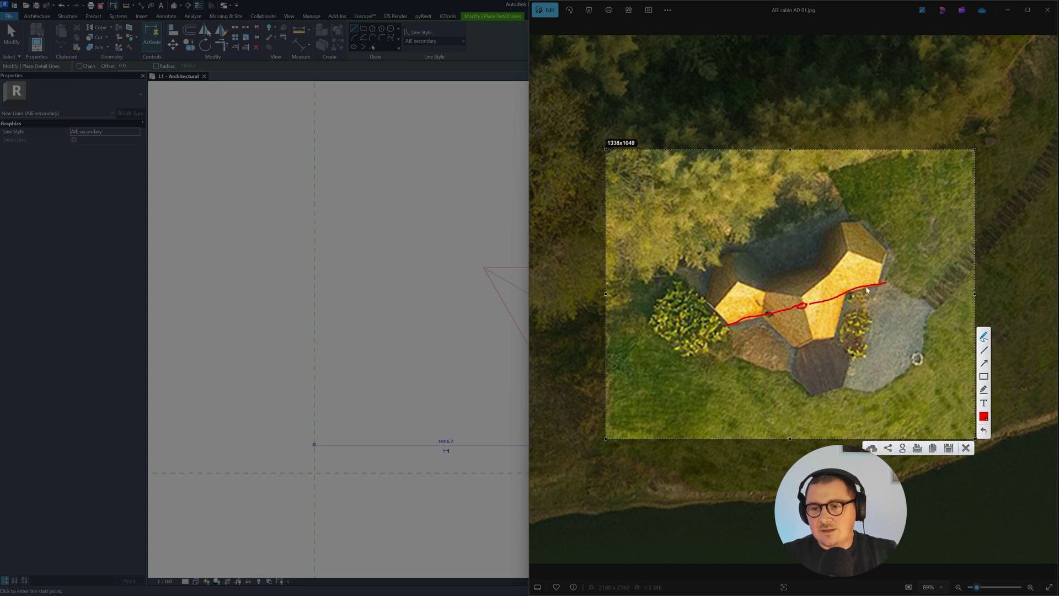
drag(807, 308, 784, 291)
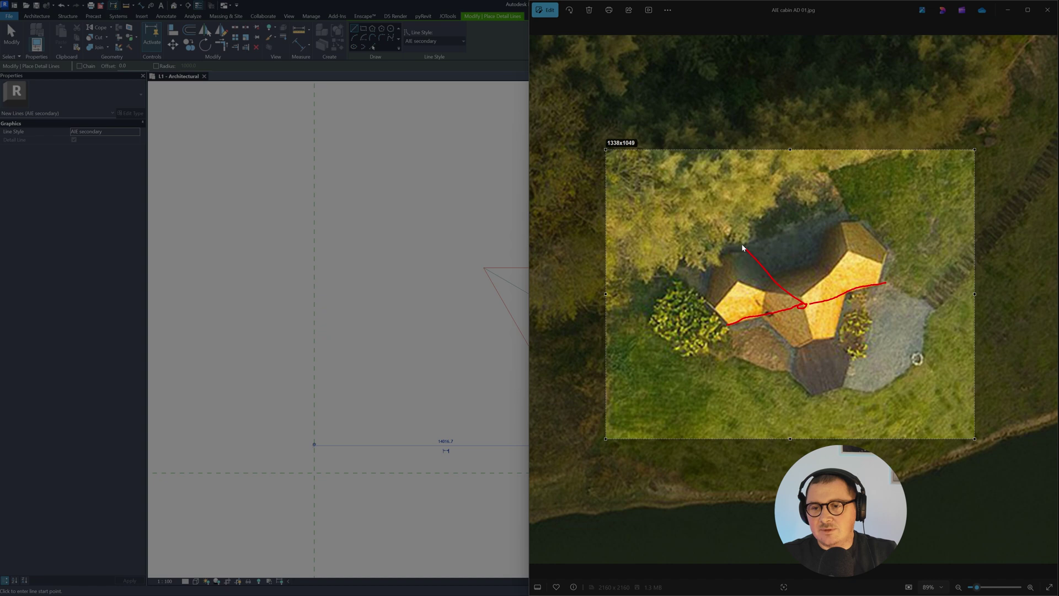
drag(742, 247, 730, 232)
drag(805, 307, 817, 257)
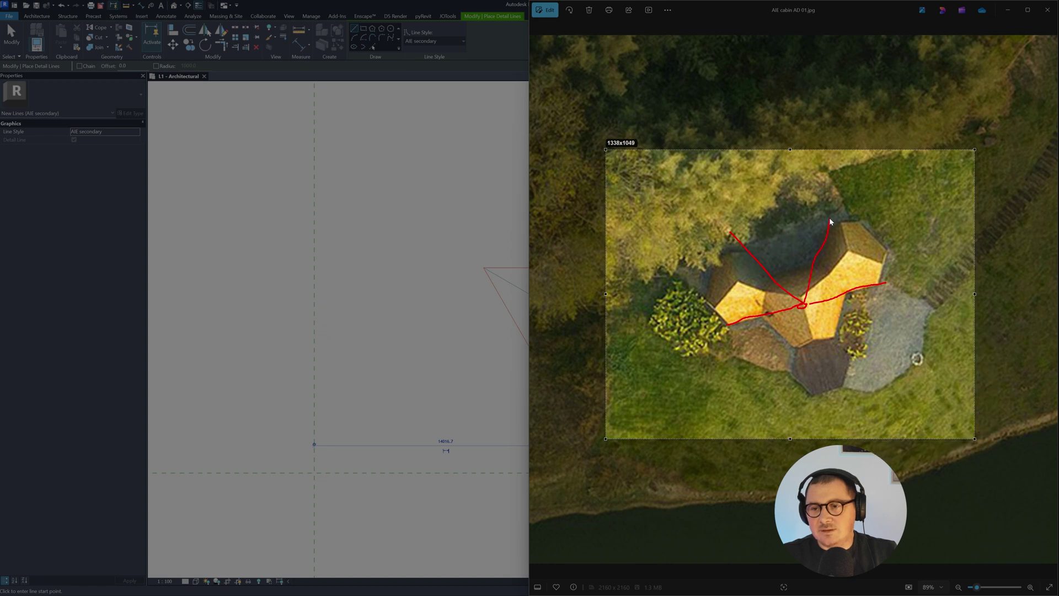
drag(830, 219, 830, 218)
click(965, 448)
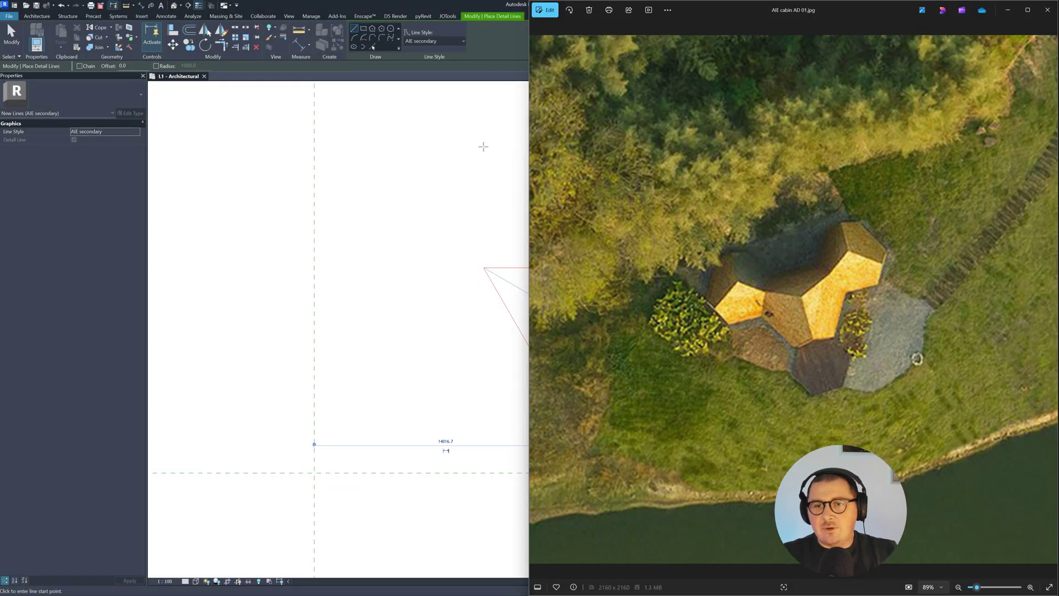
Back in Revit, draw an AIE primary line 8500 mm long horizontally to the left from the triangle's centre intersection.
click(501, 67)
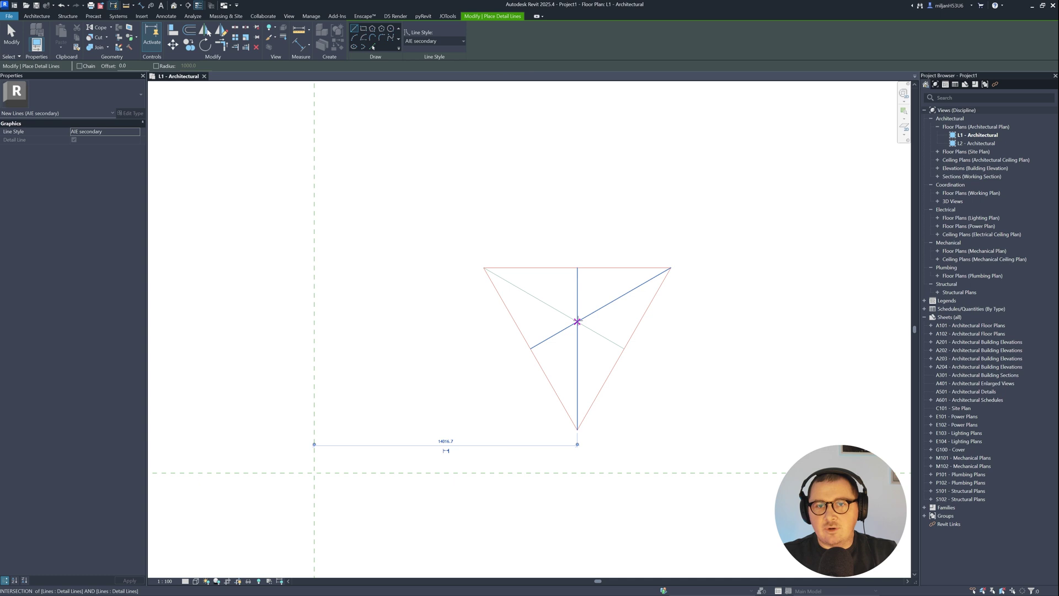
click(444, 41)
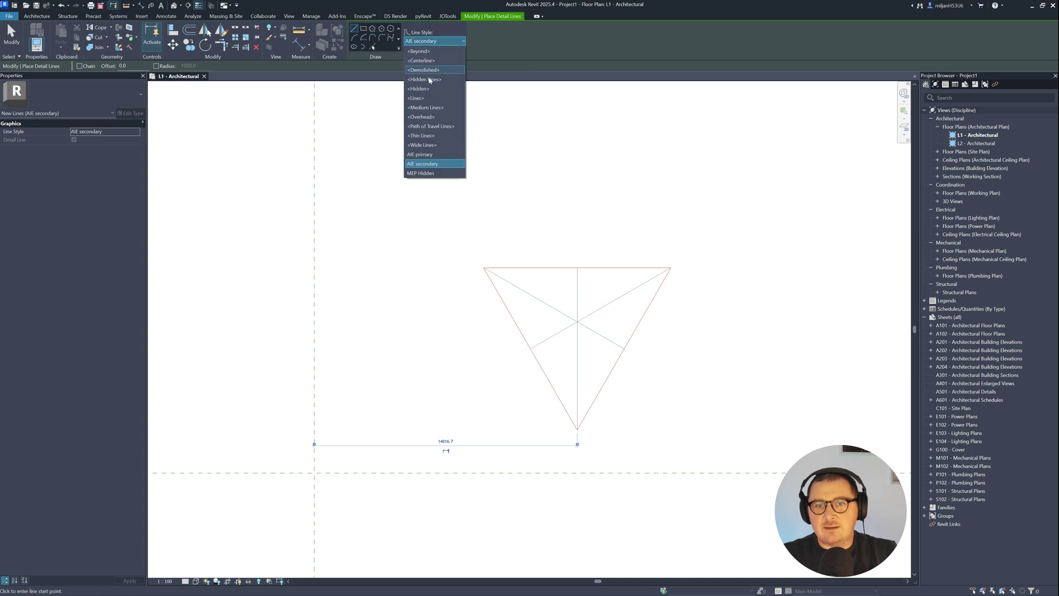
click(432, 159)
click(577, 321)
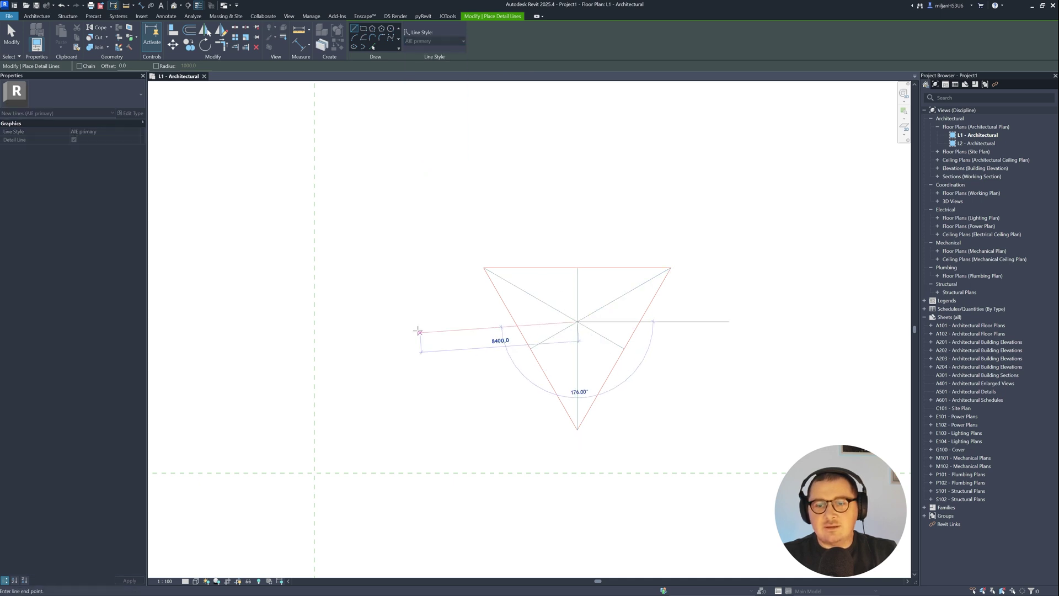
text(85000)
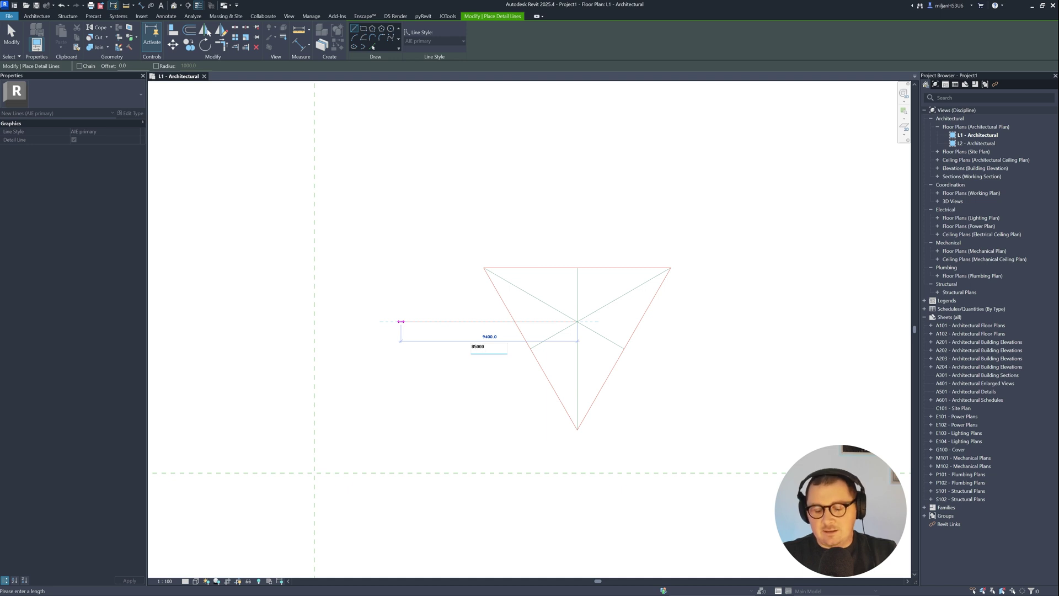
key(Return)
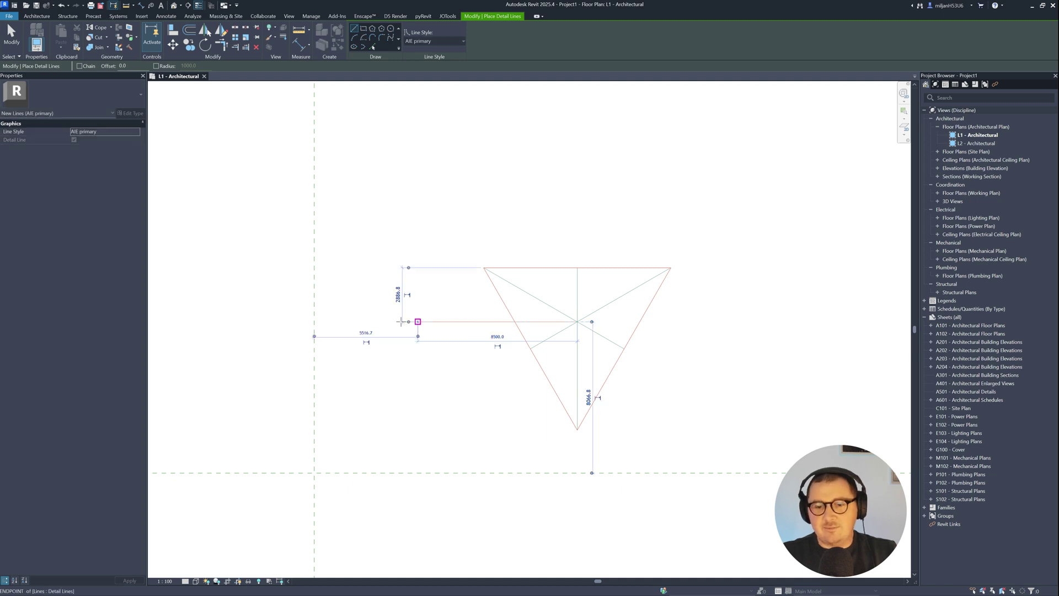
Draw an AIE primary line 7500 mm long horizontally to the right from the triangle's centre intersection, and end line placement.
click(577, 322)
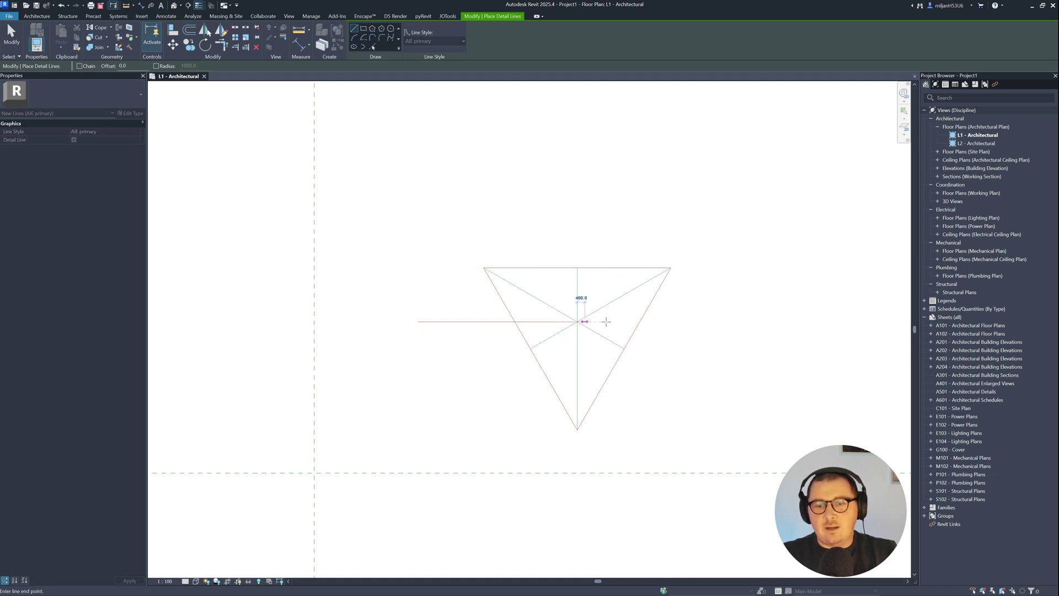
text(7500)
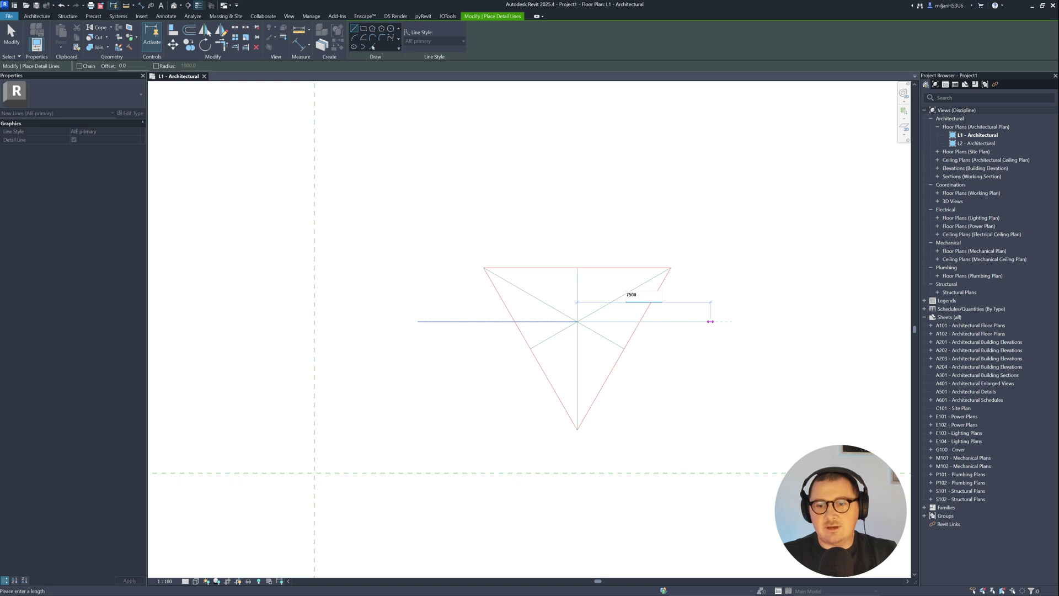
key(Return)
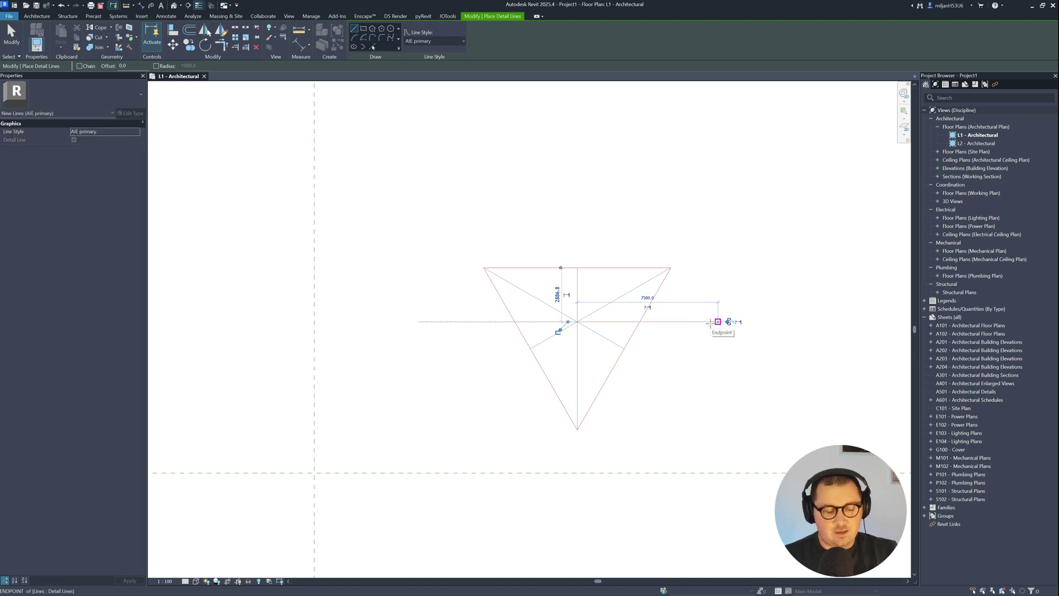
key(Escape)
Copy-rotate the 7500 mm horizontal primary line counterclockwise about the triangle's centre until it parallels the triangle's right side.
click(698, 321)
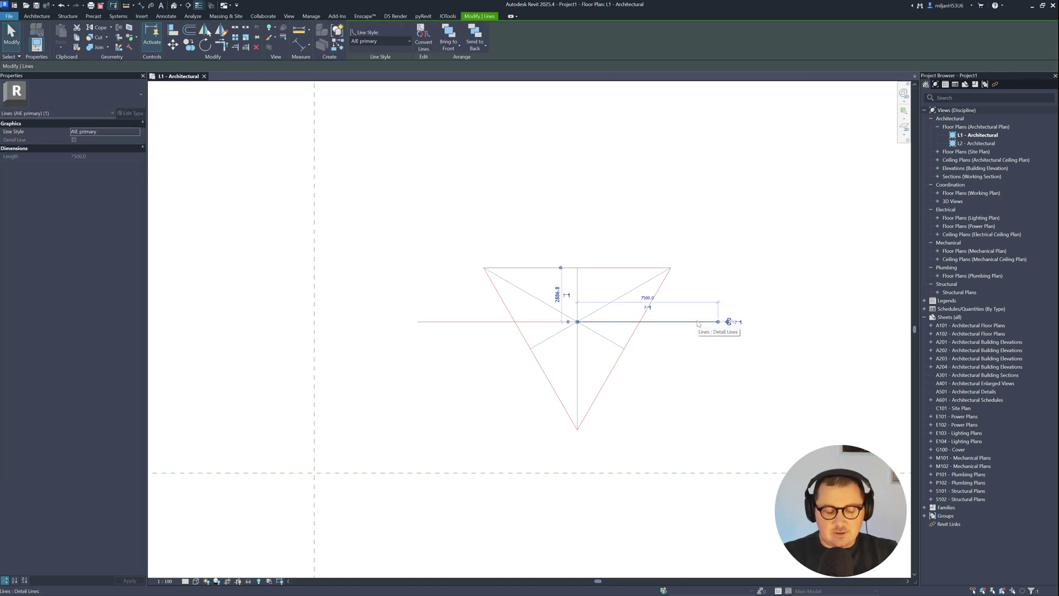
key(r)
key(o)
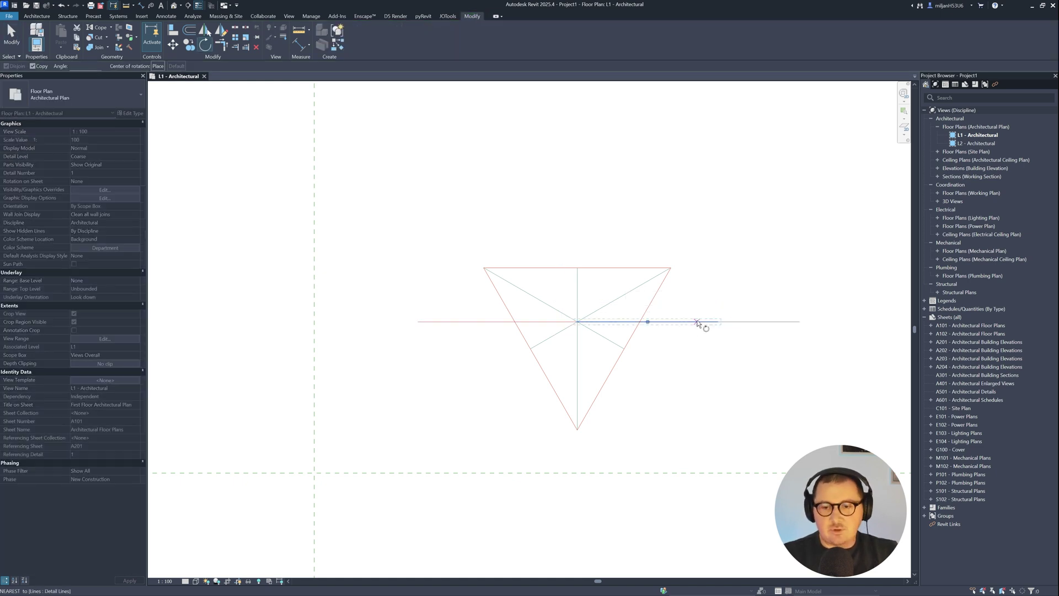
click(158, 66)
click(578, 321)
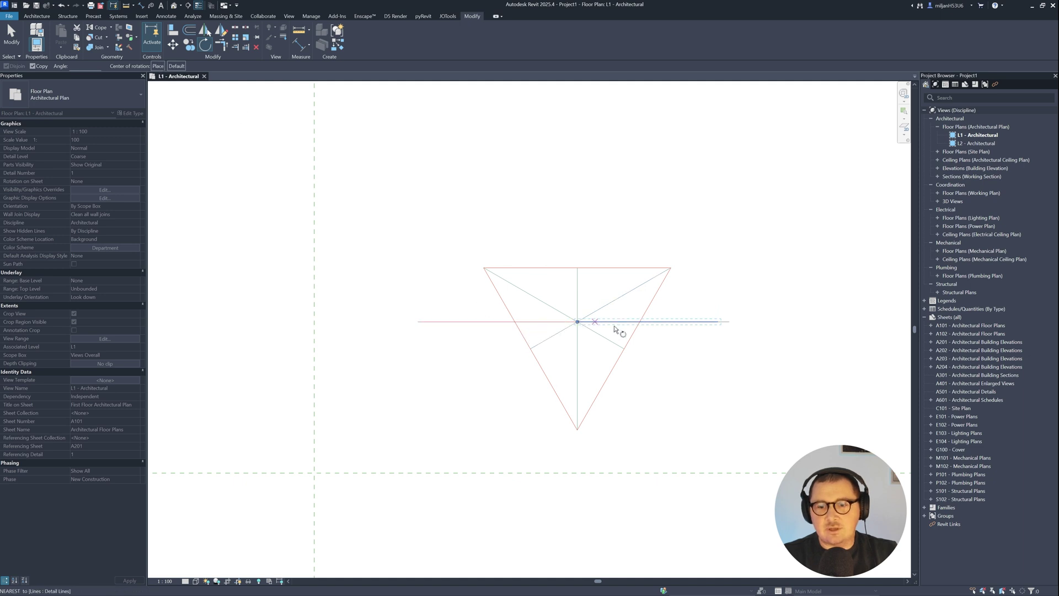
click(745, 373)
click(656, 337)
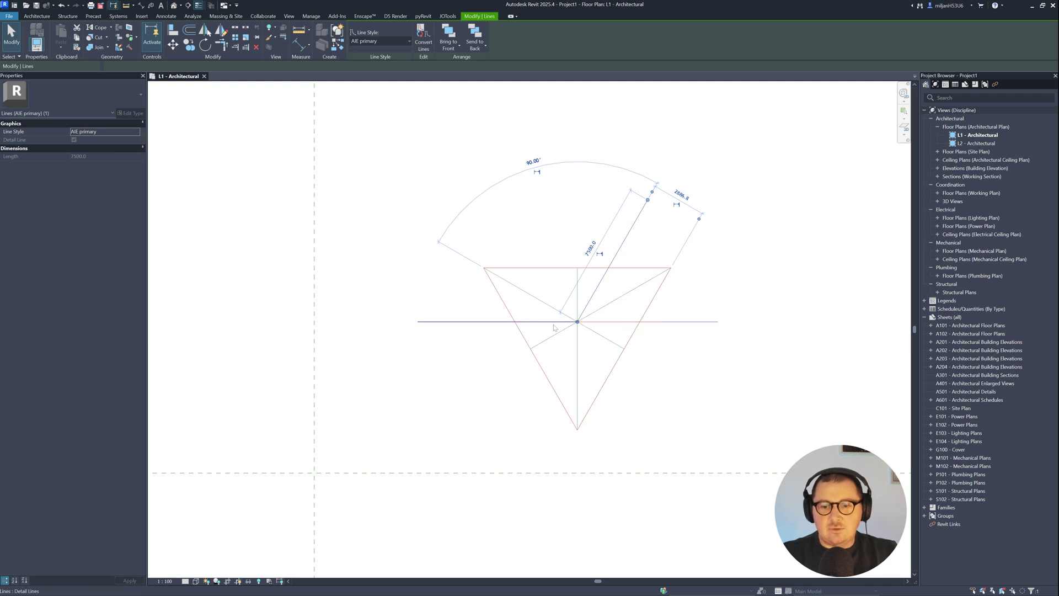
Mirror a copy of the rotated primary line about the central triangle's vertical secondary line.
key(m)
key(m)
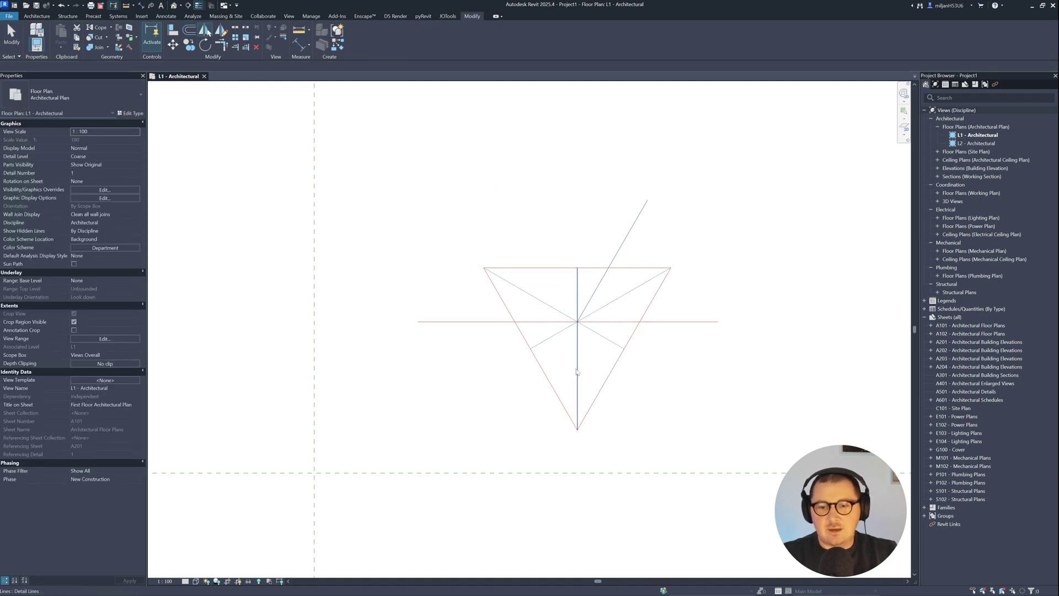
click(577, 367)
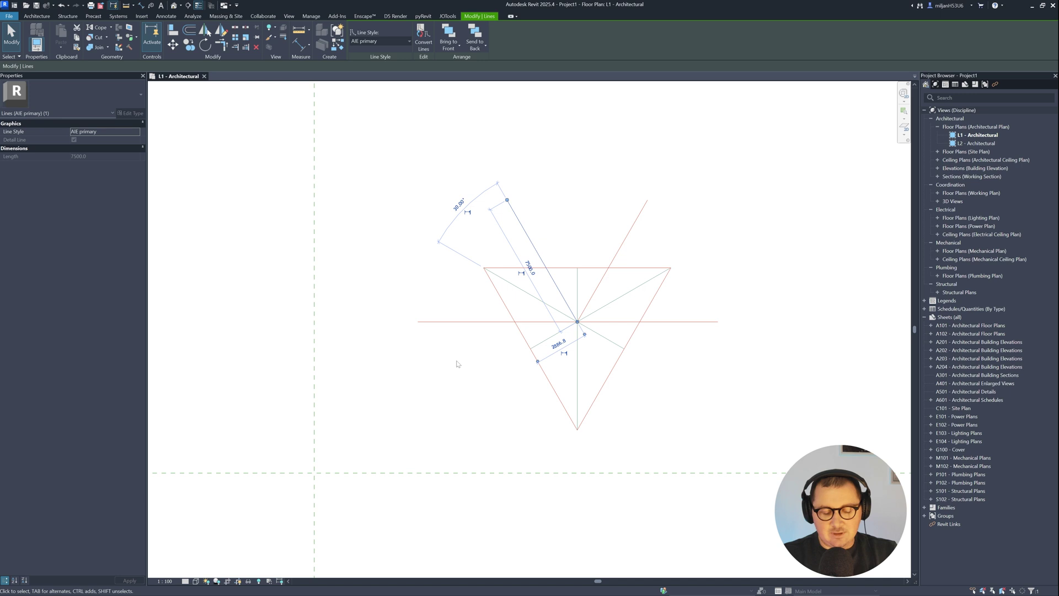
Mirror a copy of the upper-left inclined line about a vertical axis drawn through the midpoint of the 8500 mm horizontal line.
key(d)
key(m)
click(497, 323)
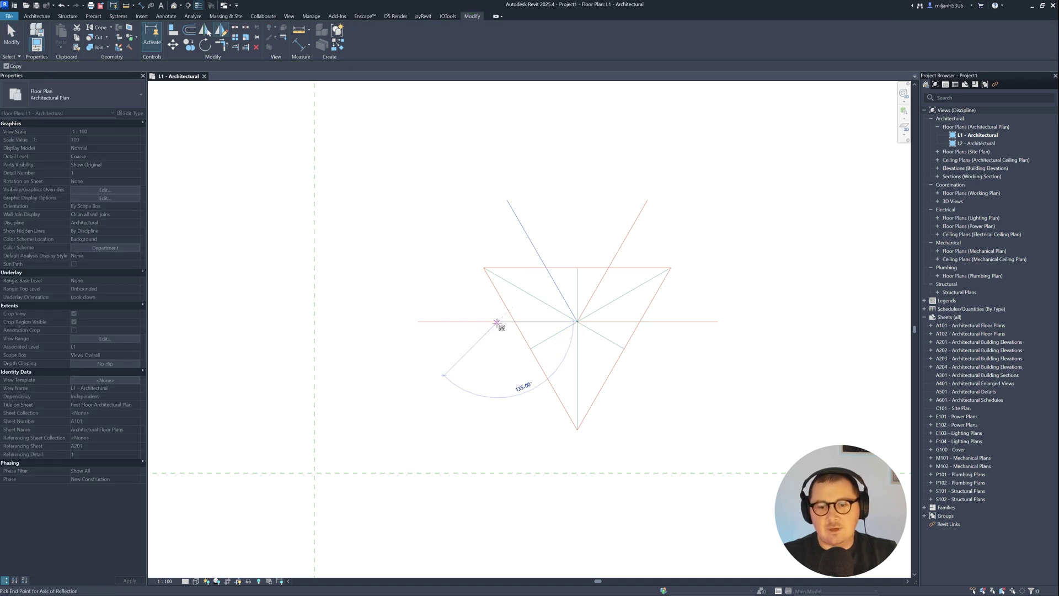
click(497, 361)
Mirror a copy of the upper-right inclined line about a vertical axis drawn through the midpoint of the 7500 mm horizontal line.
click(628, 233)
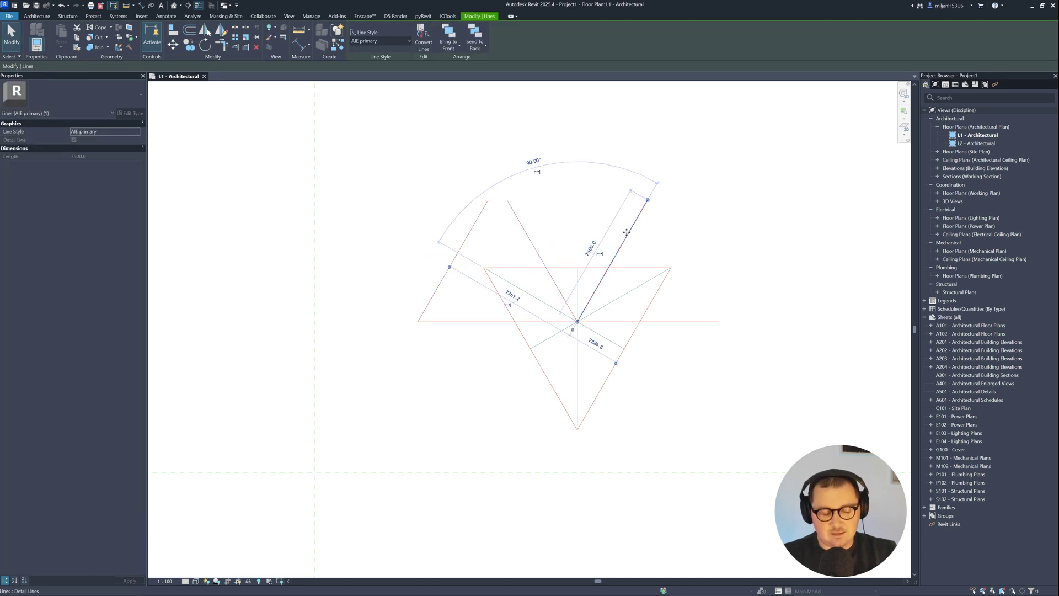
key(d)
key(m)
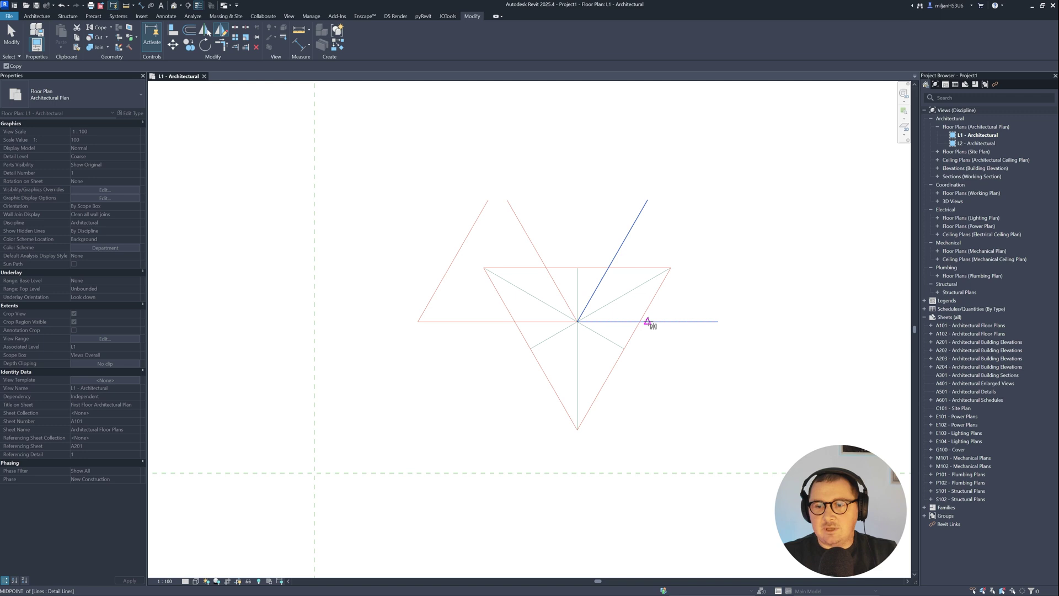
click(648, 322)
click(649, 357)
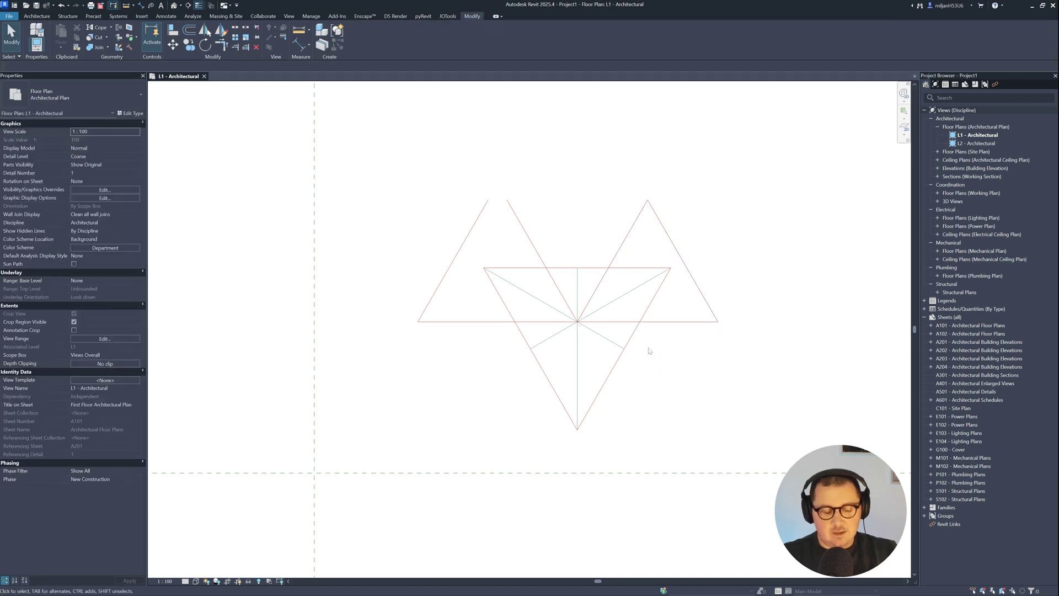
Extend the two inclined lines of the left triangle to meet at its apex with Trim/Extend to Corner.
key(t)
key(r)
click(478, 226)
click(514, 213)
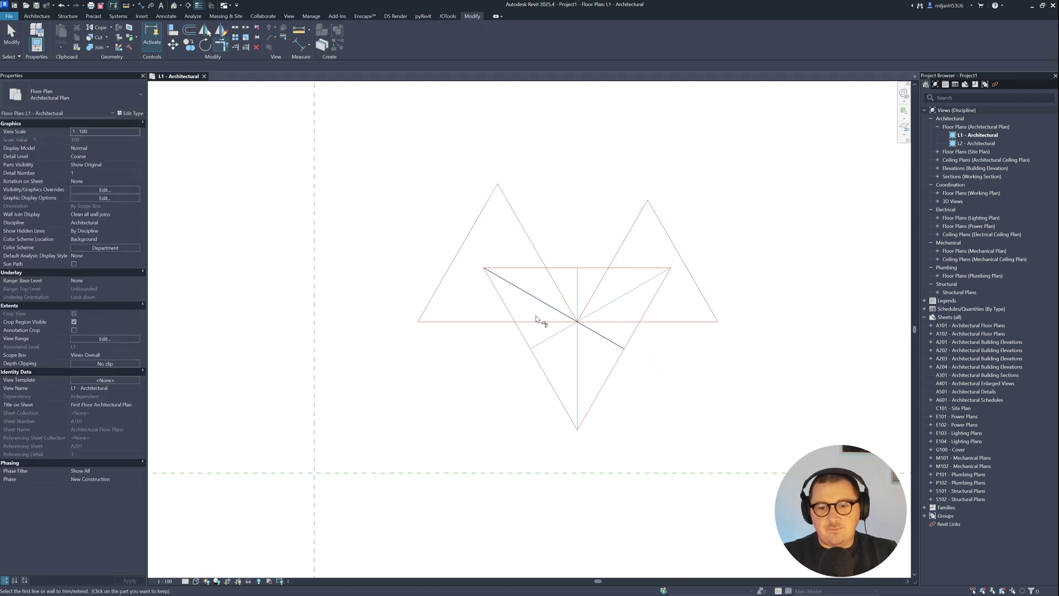
key(Escape)
Draw AIE secondary lines from the outer base corners of the left and right triangles to the midpoints of their opposite sides.
click(524, 295)
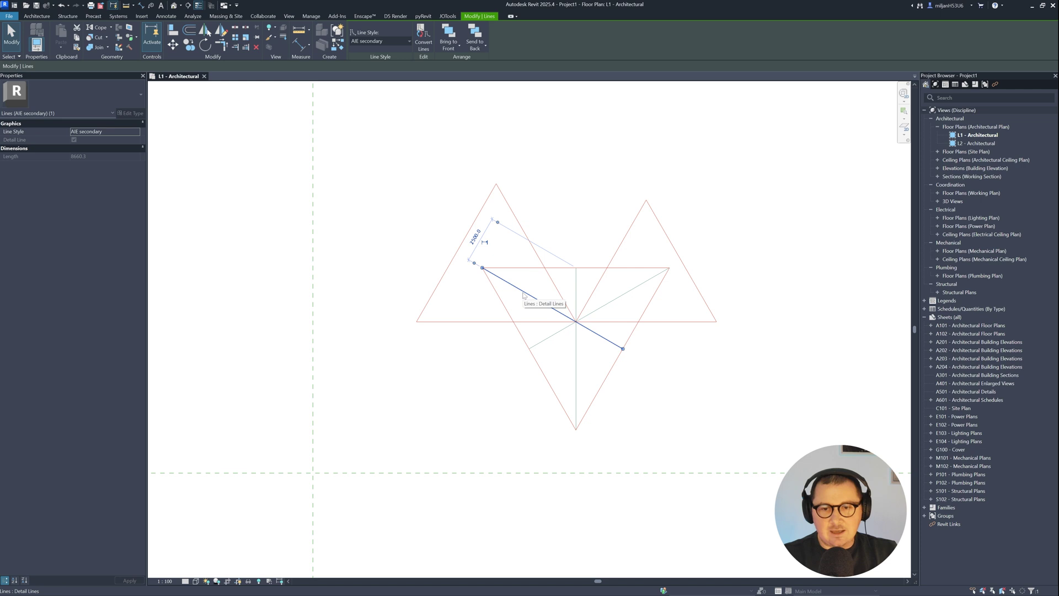
key(d)
key(l)
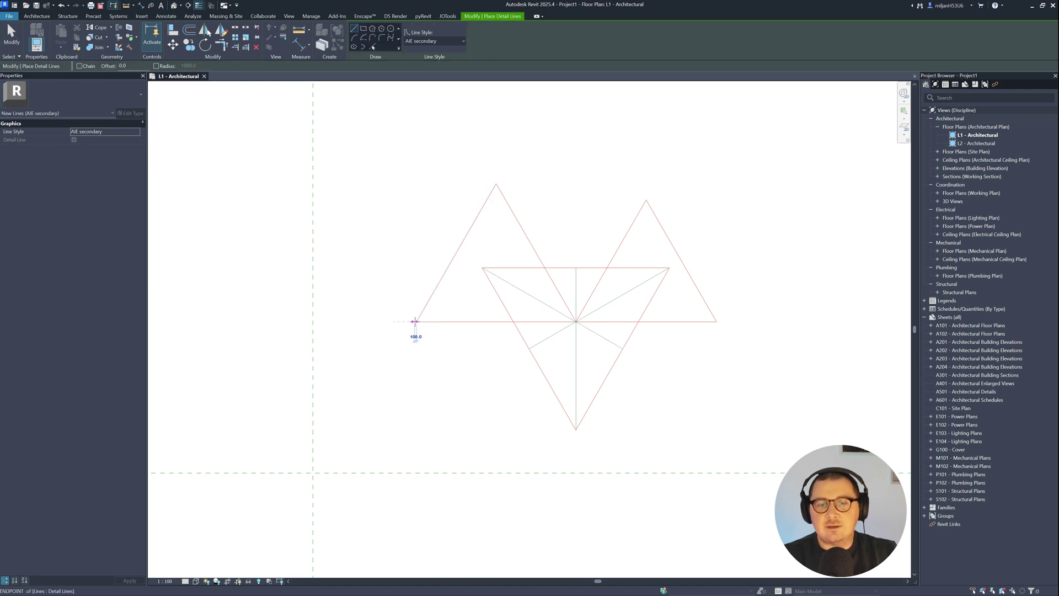
click(418, 321)
click(539, 244)
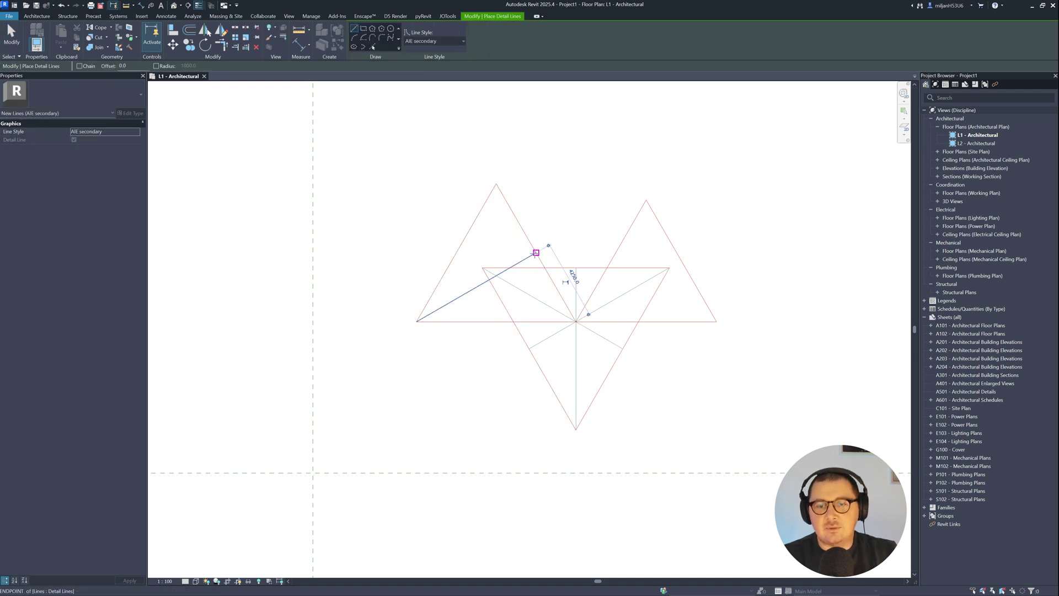
click(716, 321)
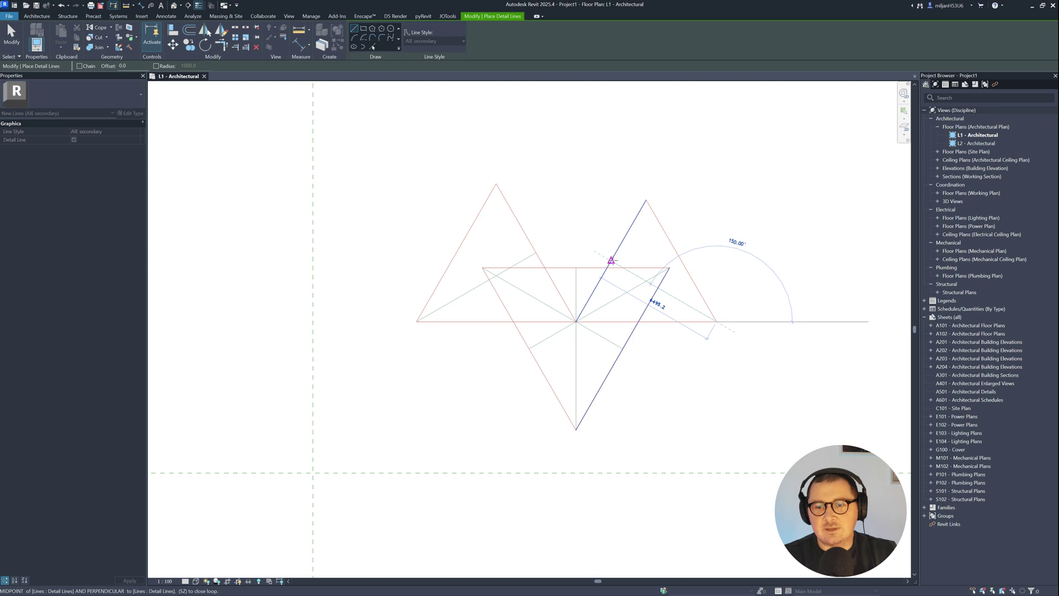
click(612, 261)
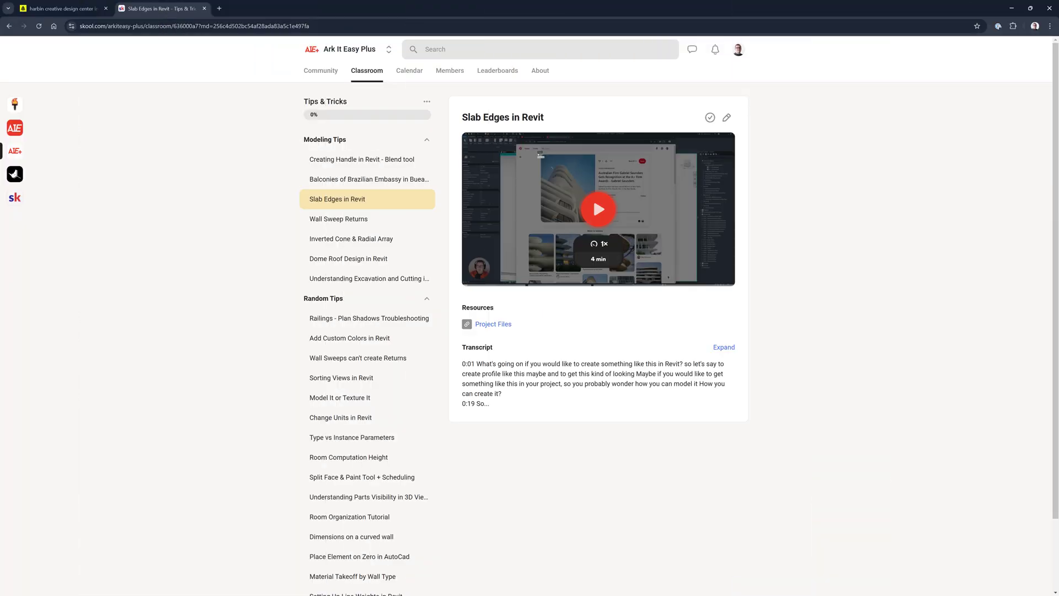
click(367, 179)
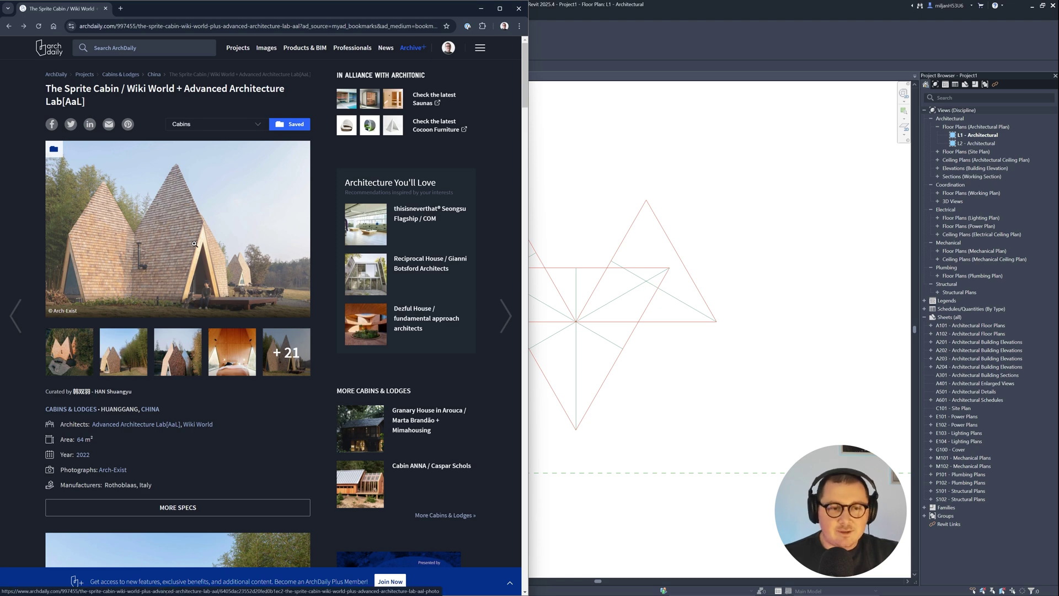
Back in Revit, start a roof by footprint and assign it to level L1.
click(596, 47)
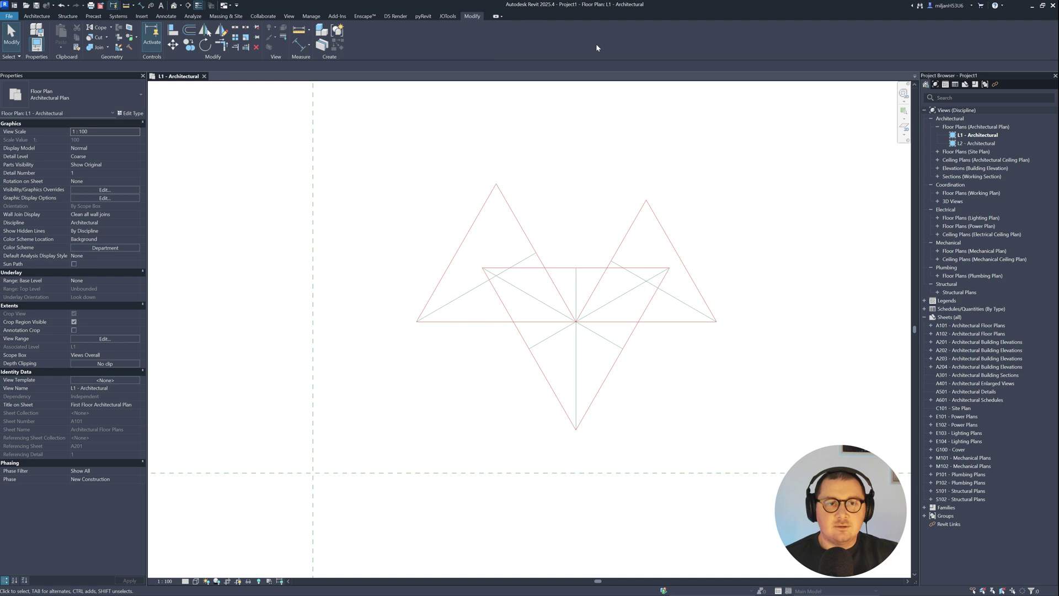
click(36, 16)
click(156, 48)
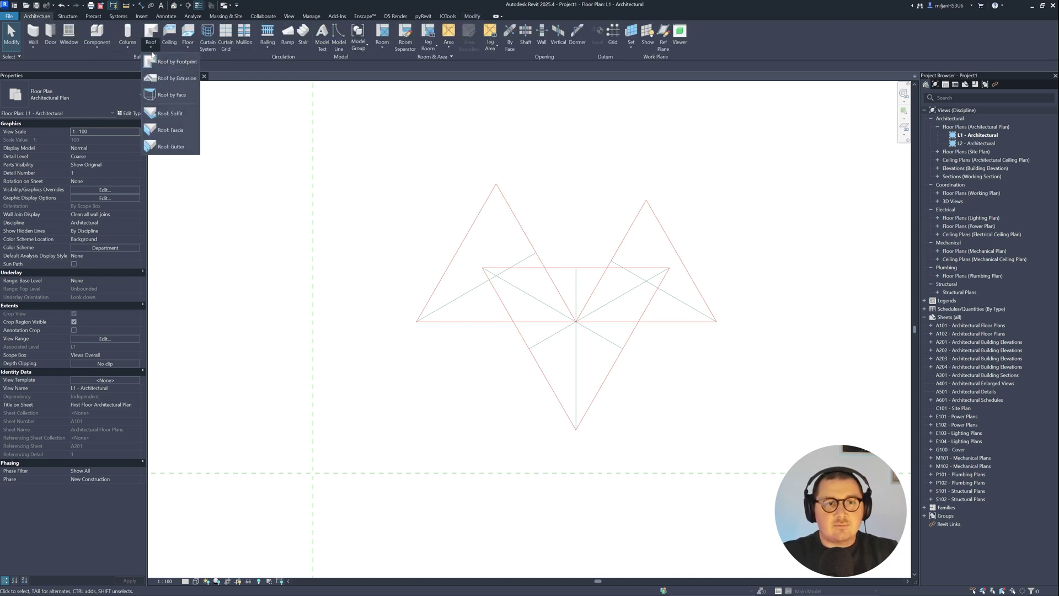
click(161, 66)
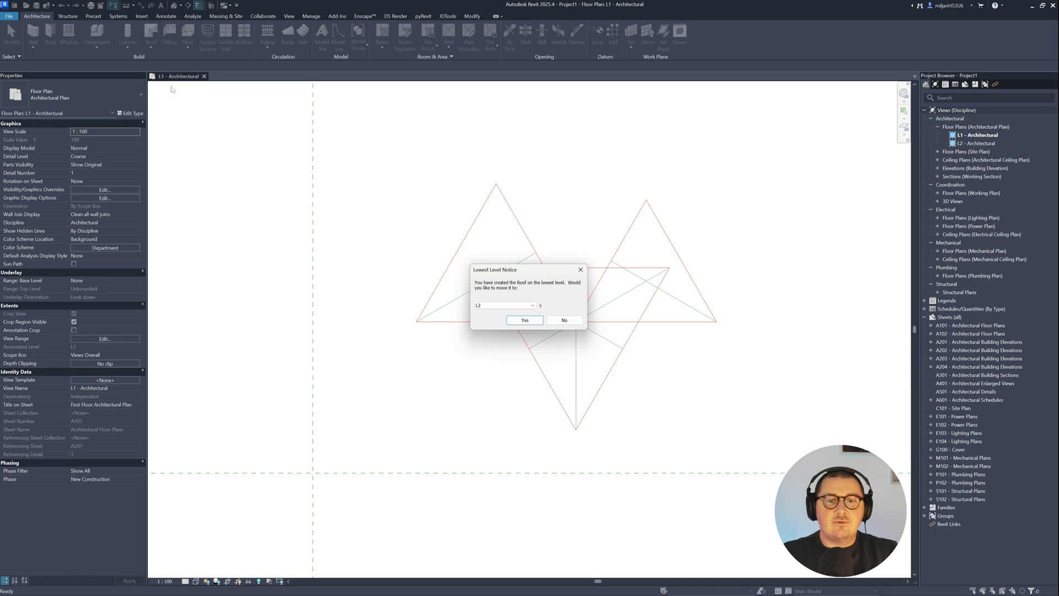
click(503, 306)
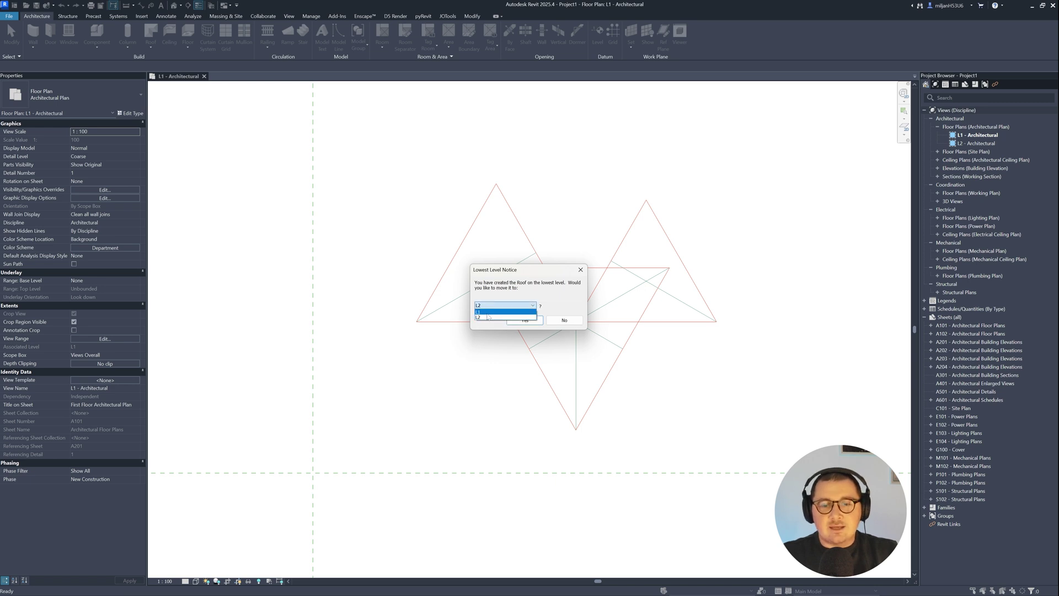
click(487, 313)
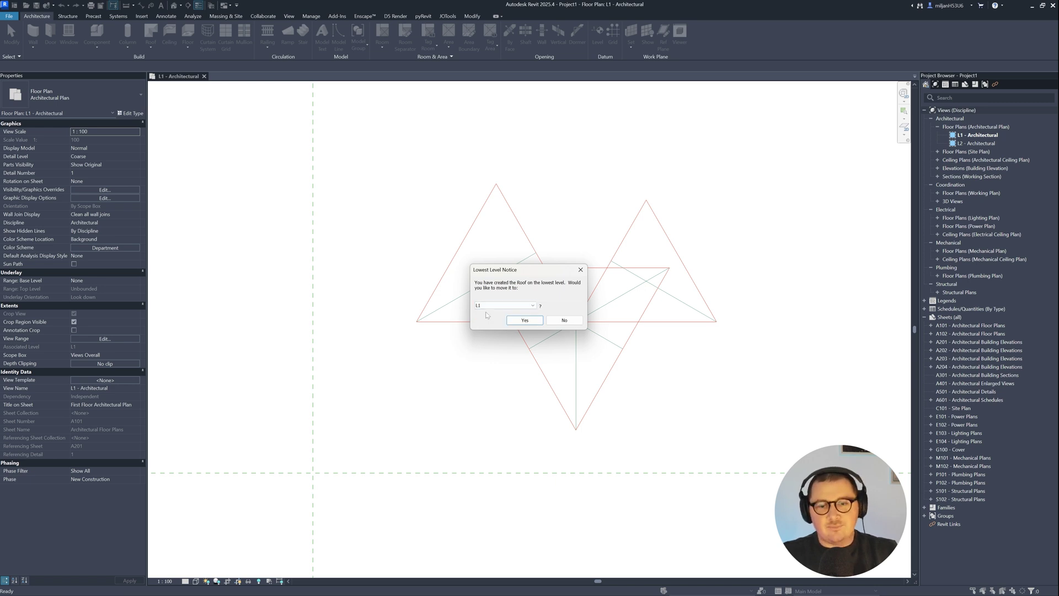
click(524, 321)
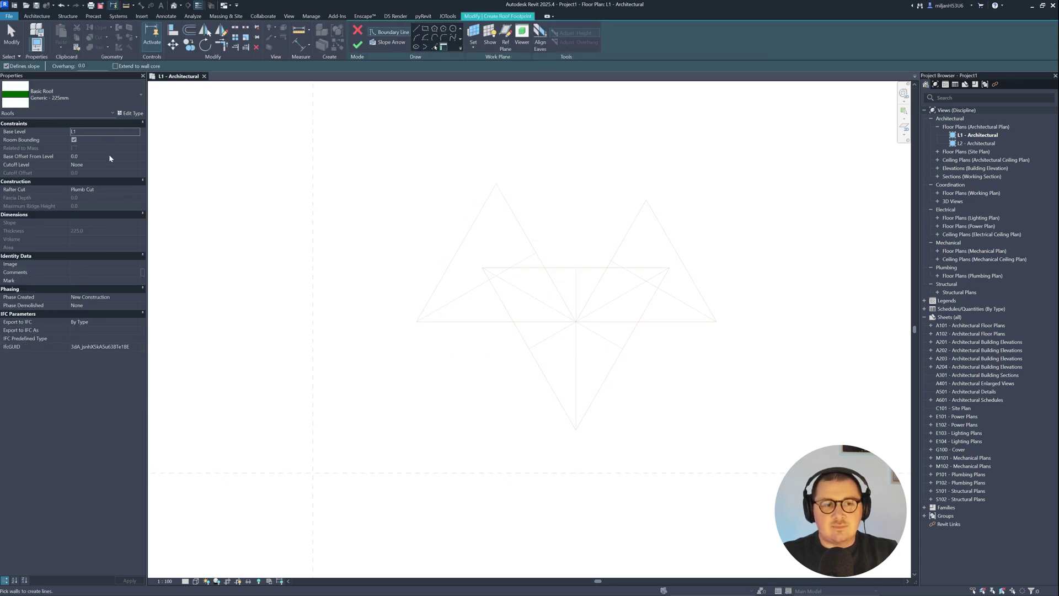
Pick the three primary sides of the central triangle as the roof's boundary lines, and end line picking.
click(435, 47)
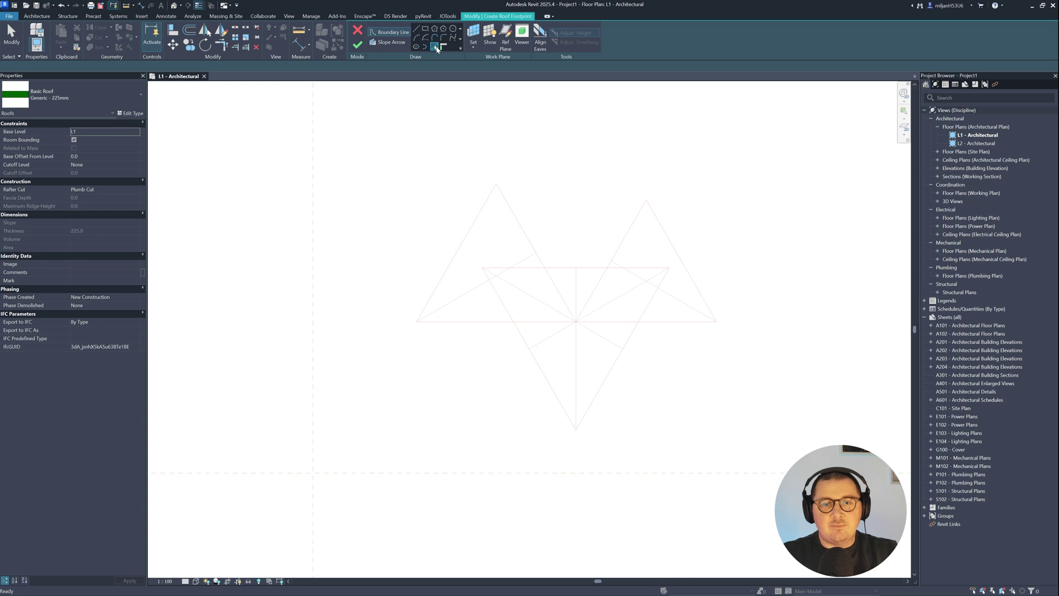
click(521, 331)
click(605, 380)
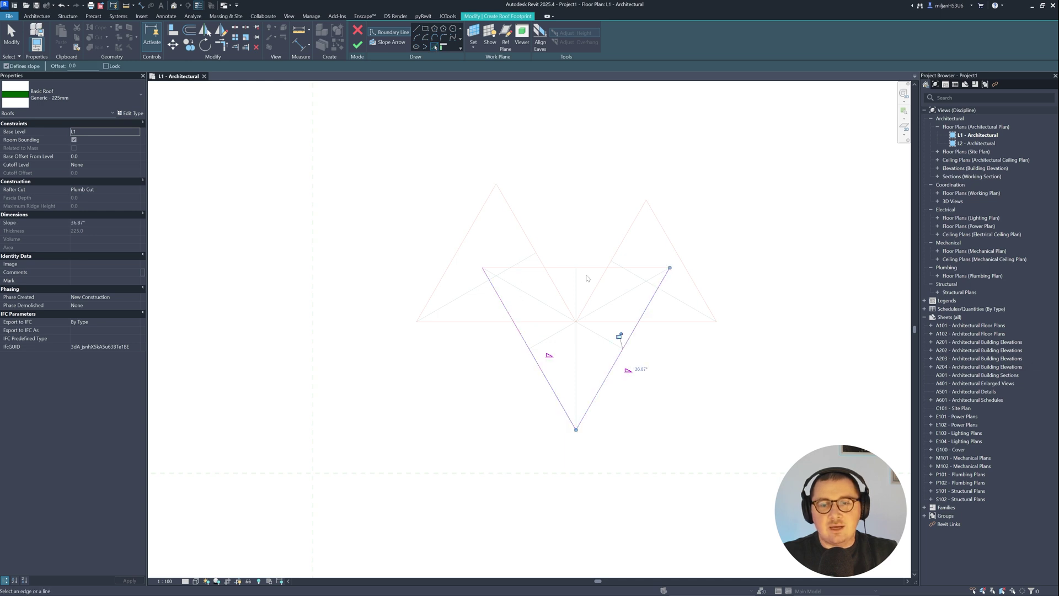
click(588, 270)
click(11, 35)
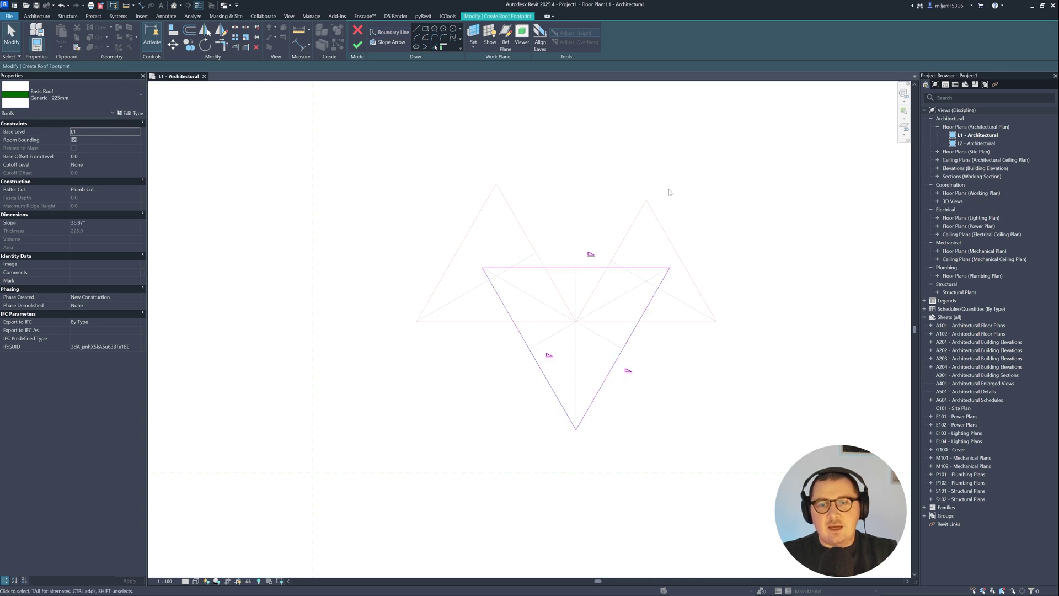
Set the slope of all three roof boundary lines to 75° and finish the roof footprint.
mouse_move(740, 202)
mouse_down()
mouse_move(522, 353)
mouse_move(495, 387)
mouse_up()
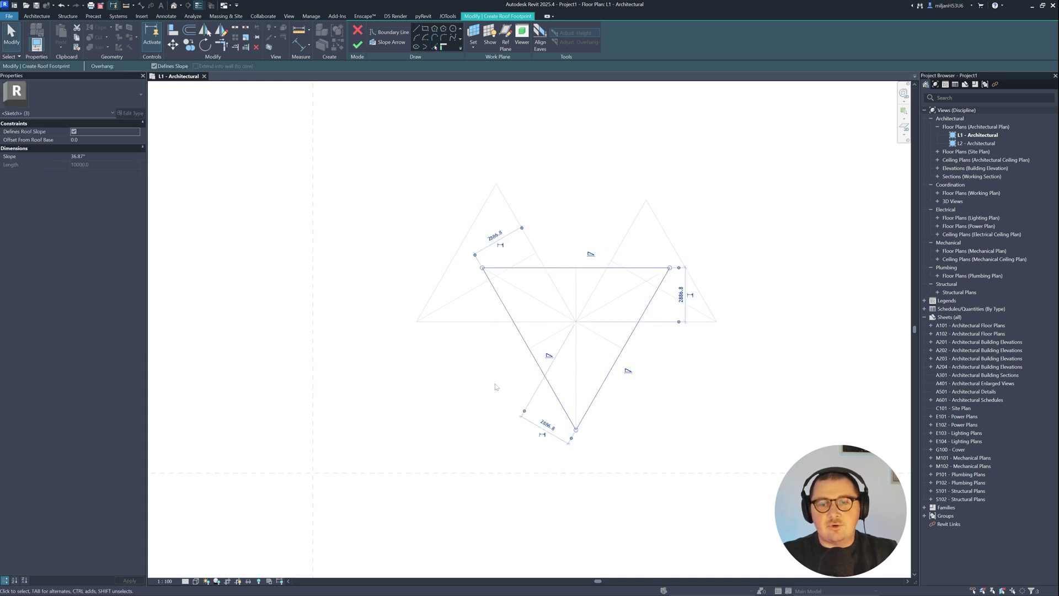
click(97, 157)
text(75)
key(Return)
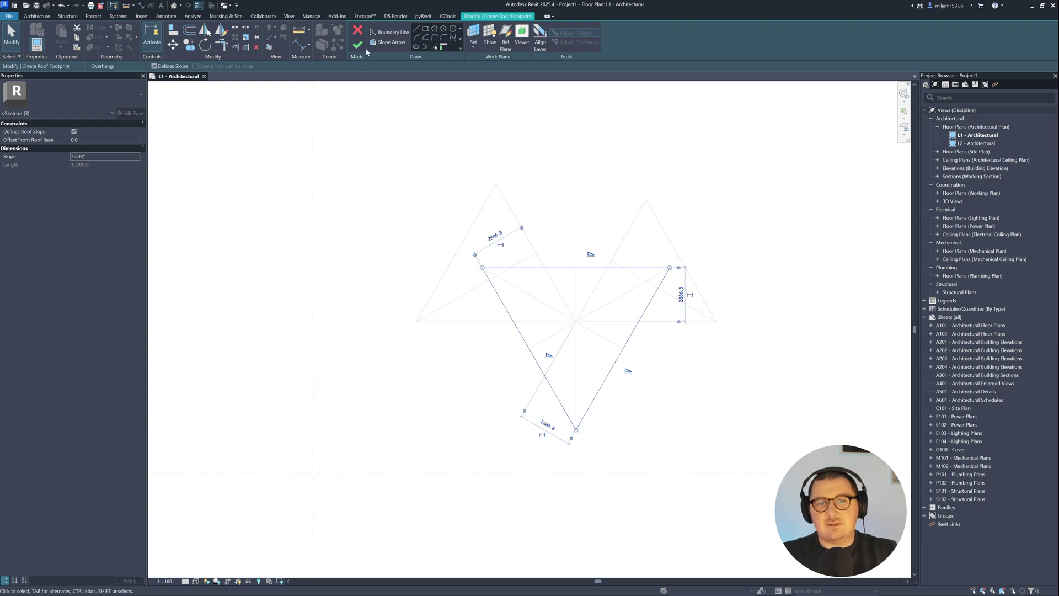
click(357, 45)
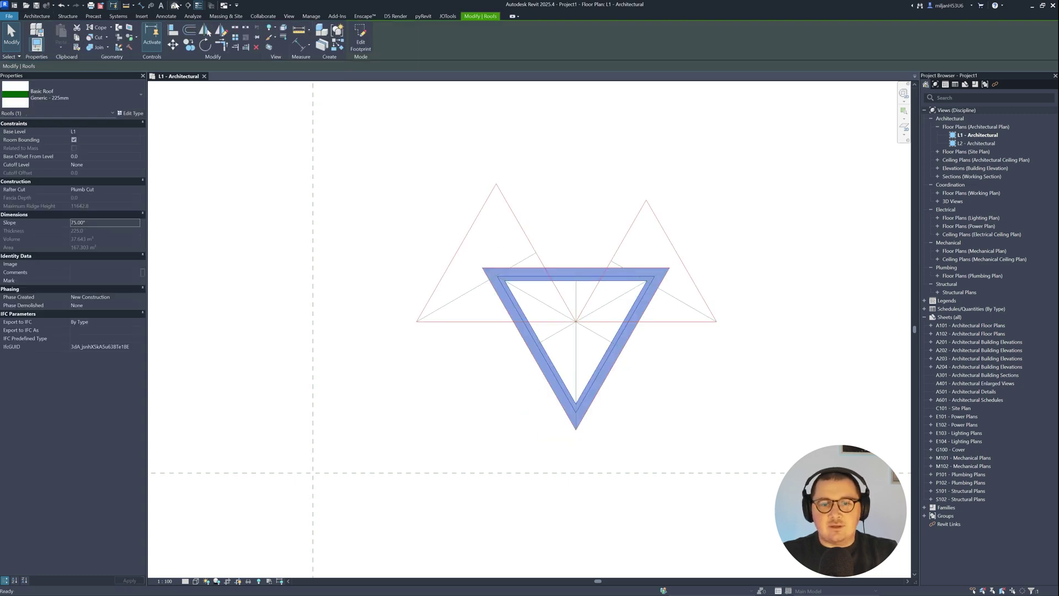
Open the default 3D view of the roof and edit the view's visibility settings for annotation categories.
click(174, 6)
shift+middle_drag(390, 354, 453, 270)
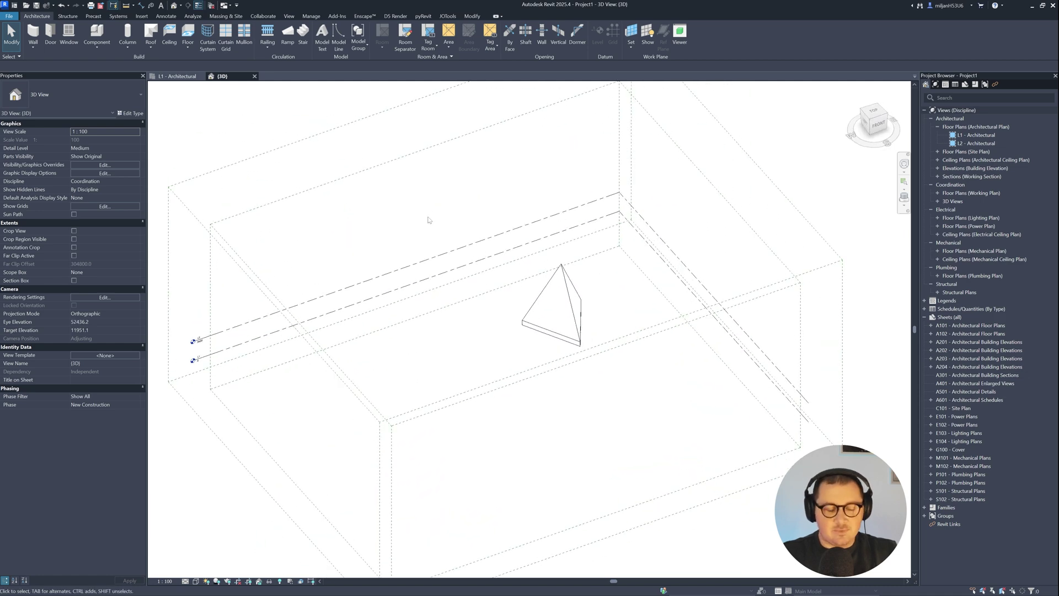
key(v)
key(g)
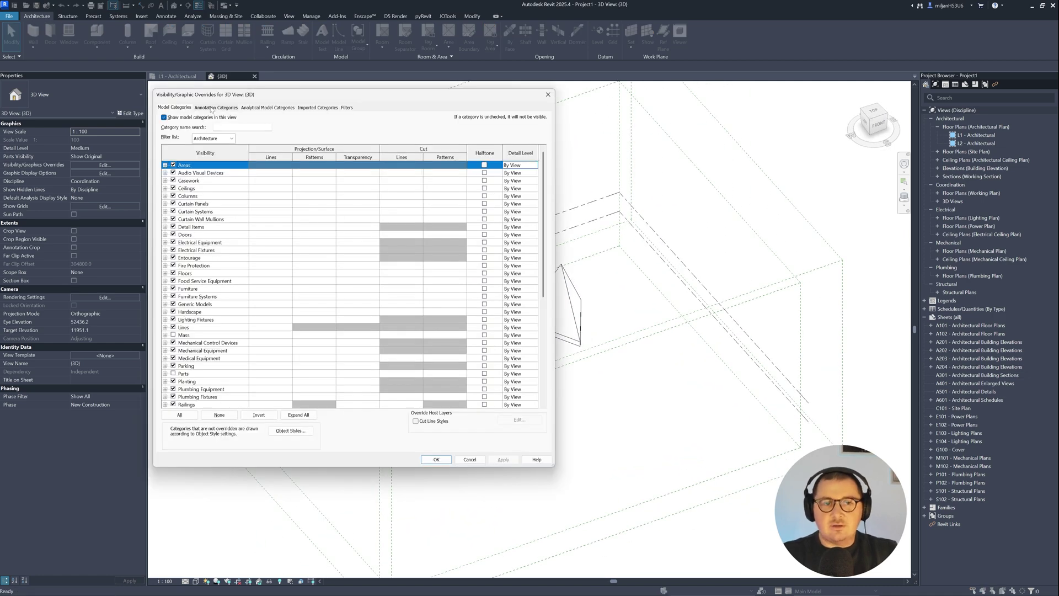
click(212, 108)
click(435, 459)
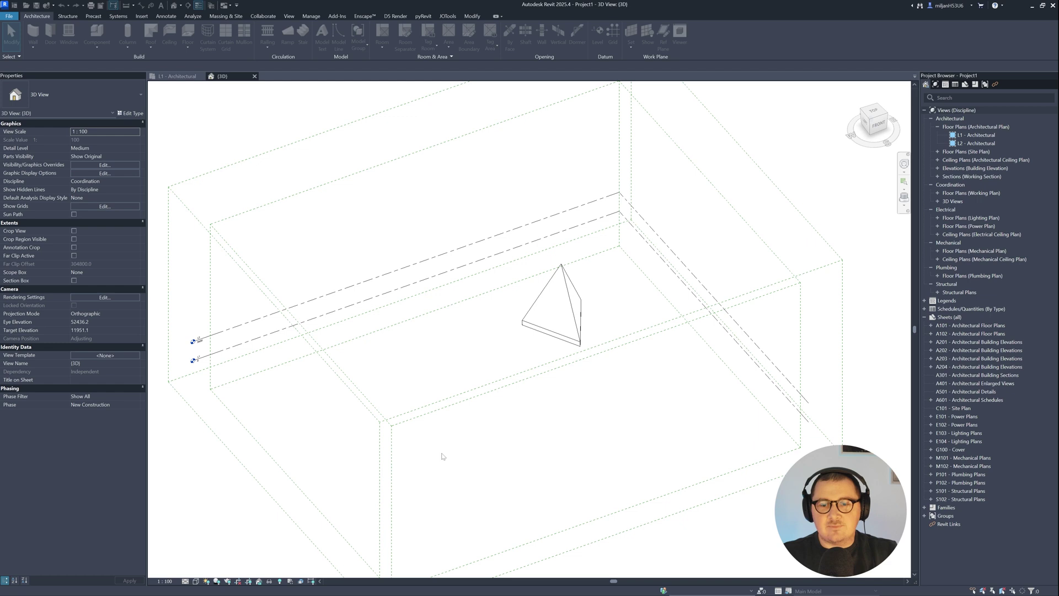
In the L1 - Architectural plan, start a roof similar to the central triangle's roof and assign it to level L1.
click(177, 77)
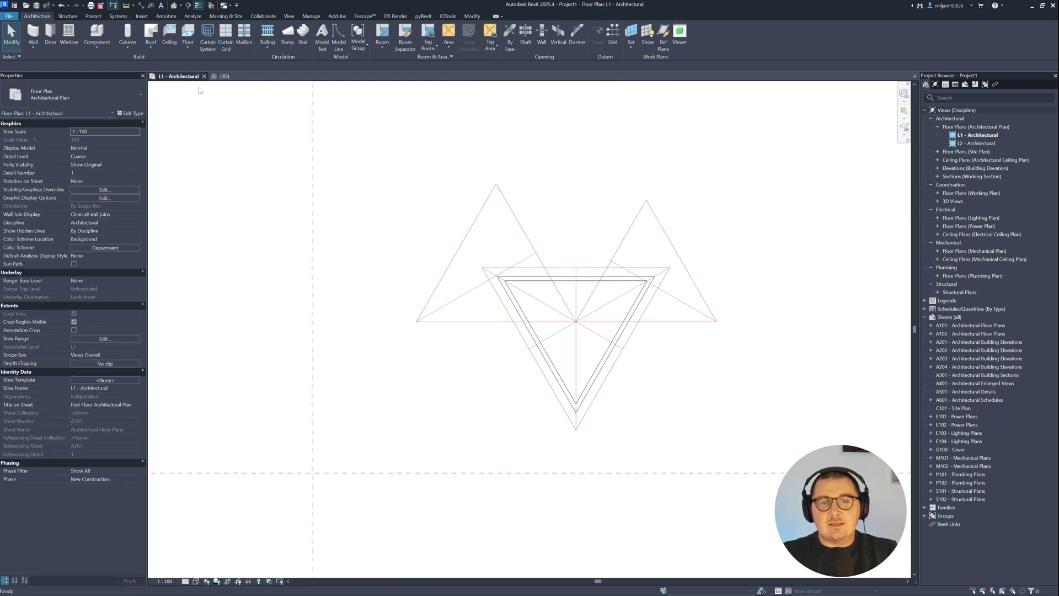
click(486, 289)
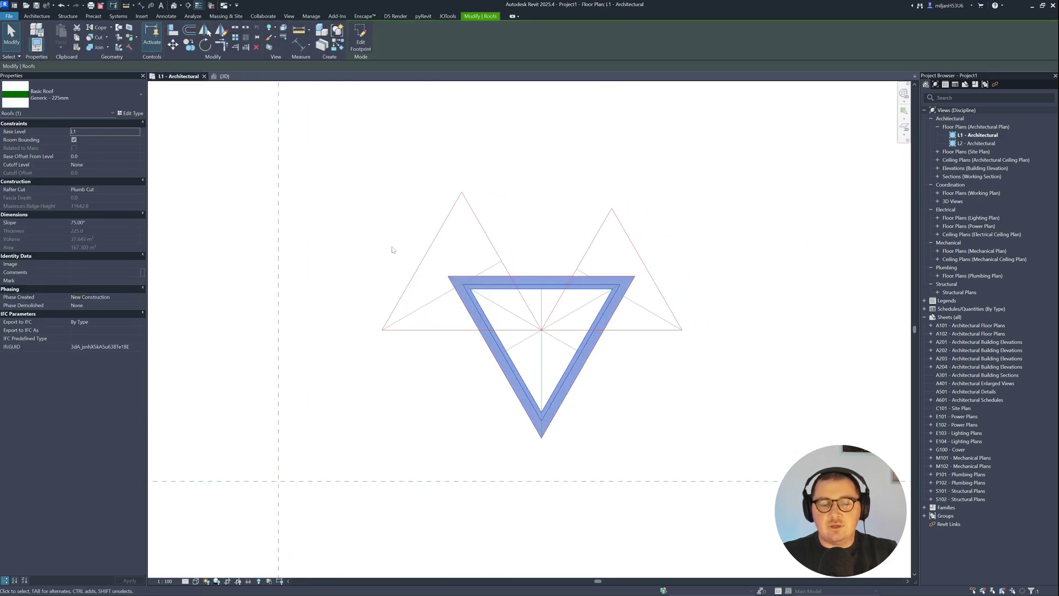
key(c)
key(s)
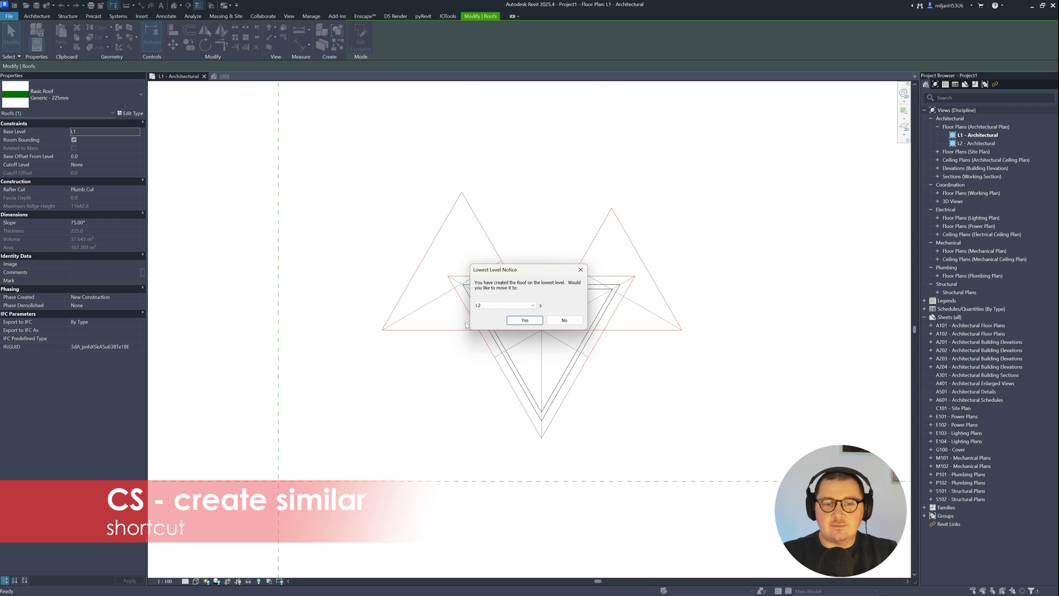
click(488, 305)
click(486, 312)
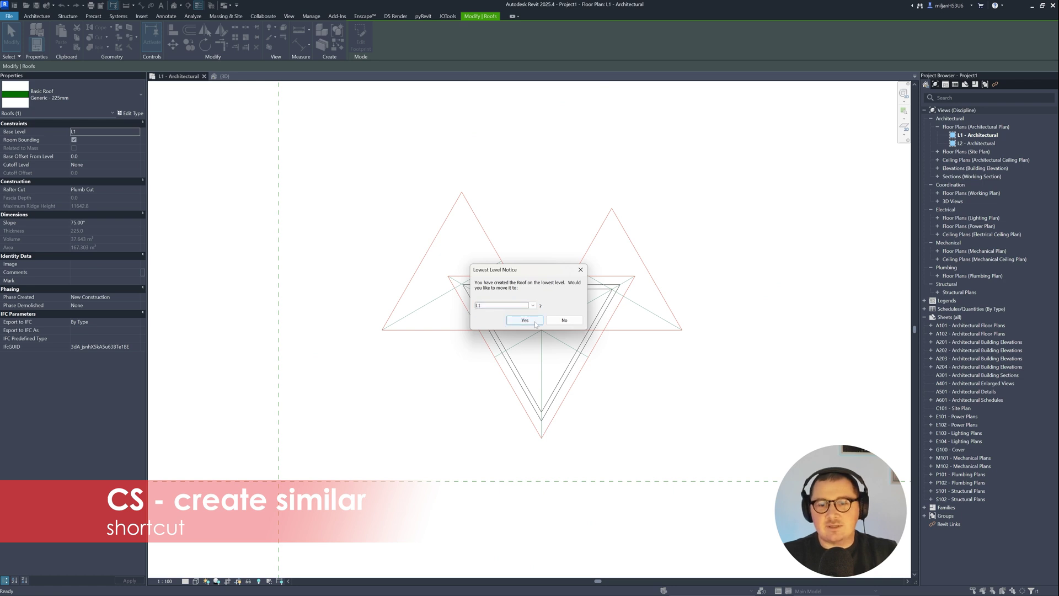
click(524, 320)
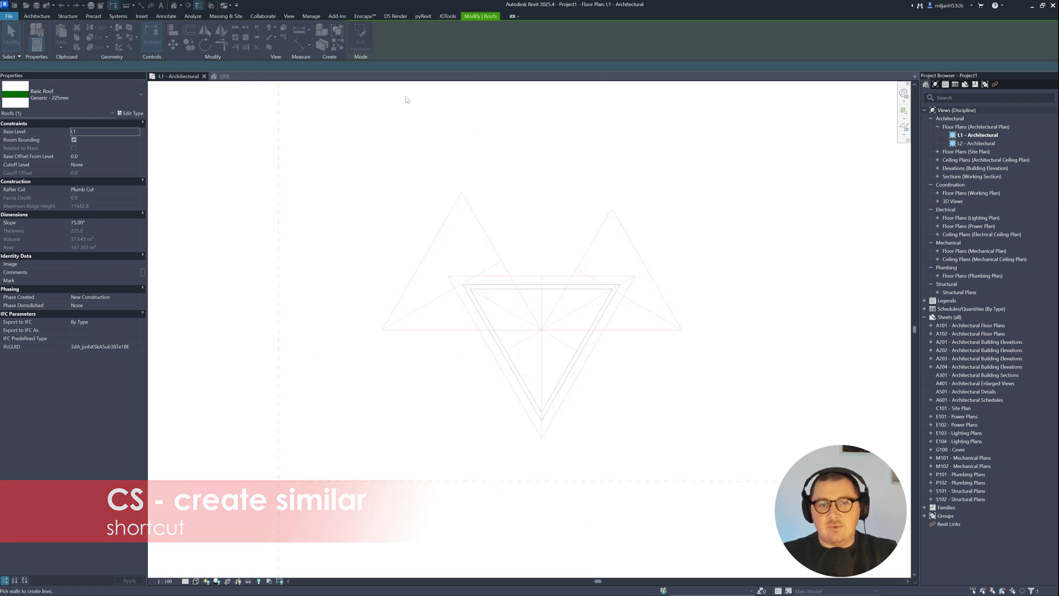
Pick the three outer sides of the left-hand triangle as the roof's boundary lines, and end line picking.
click(435, 48)
click(499, 257)
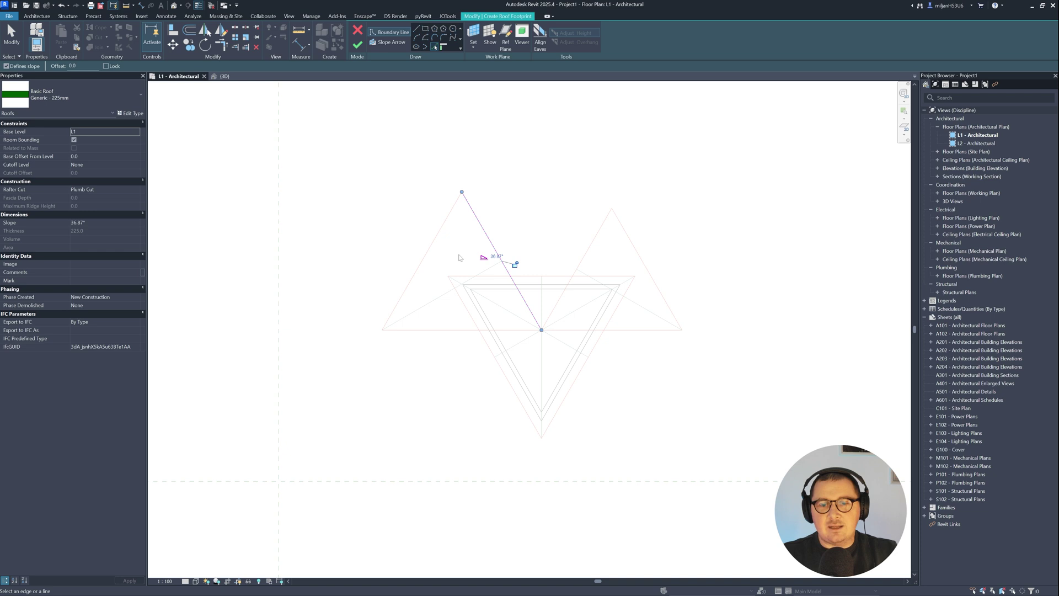
click(442, 330)
click(406, 304)
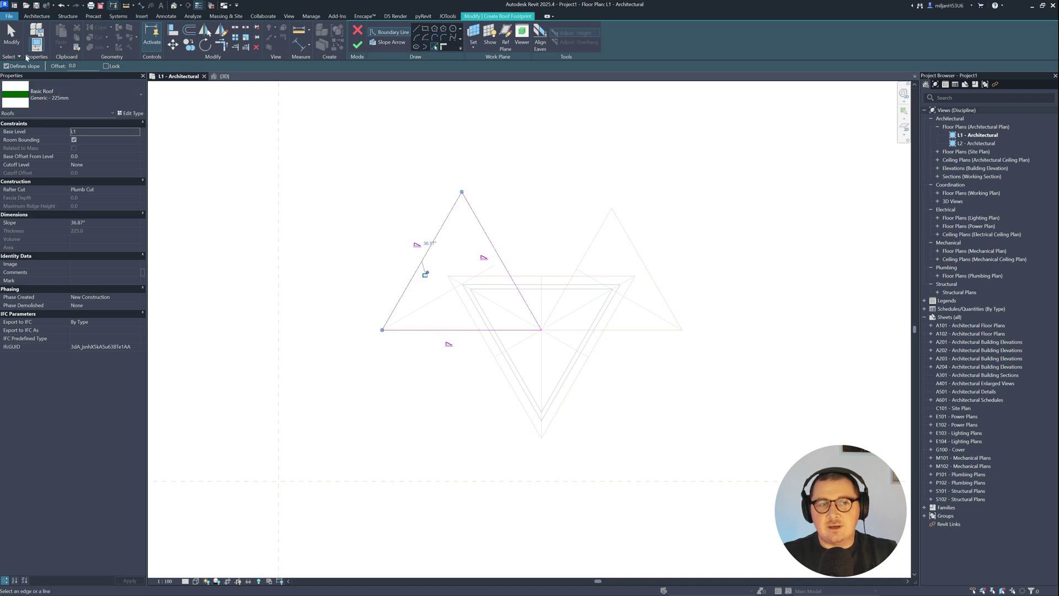
key(Escape)
key(Escape)
Set the slope of the left-hand triangle's three boundary lines to 75° and finish the roof footprint.
drag(520, 188, 391, 330)
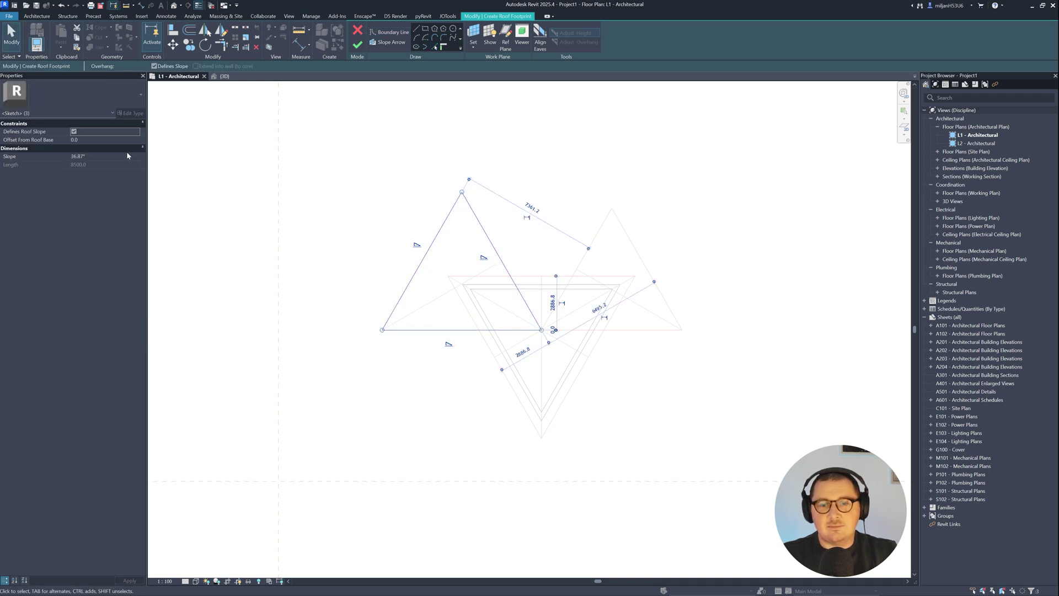
click(102, 159)
text(75)
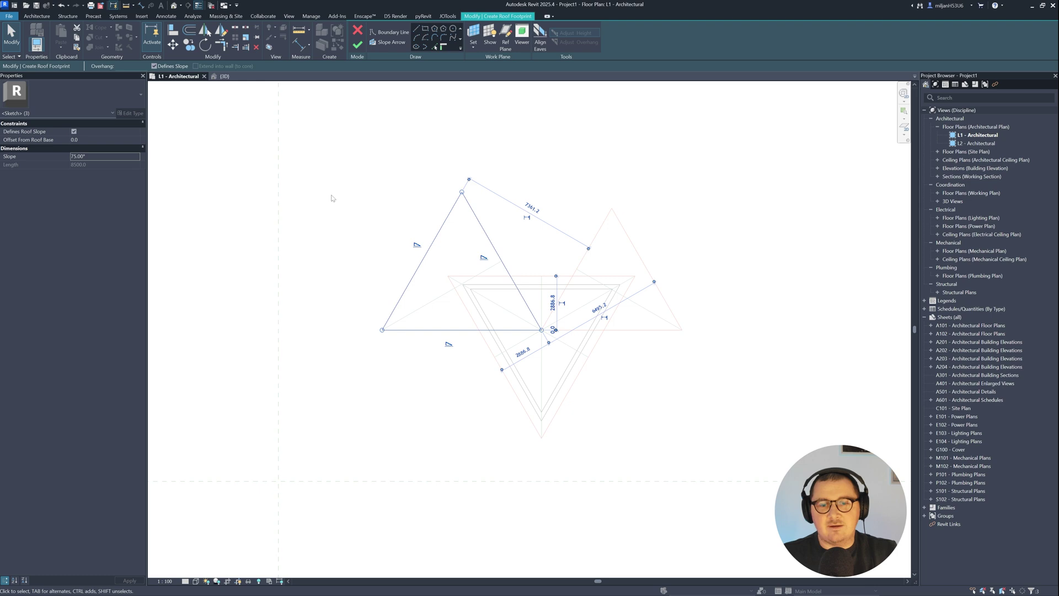
click(357, 44)
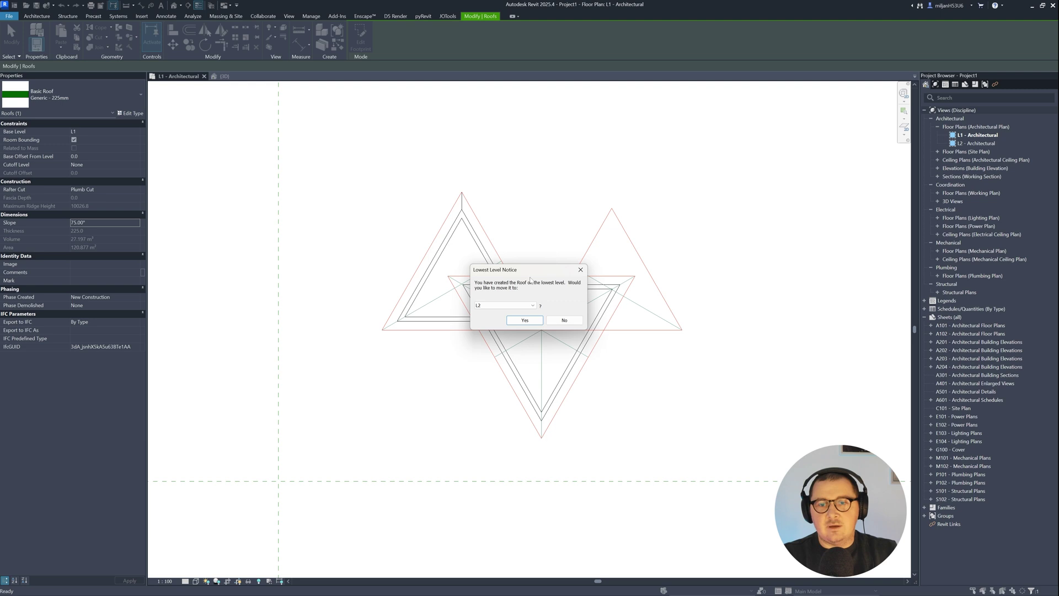
Start another similar roof on level L2 and pick the three outer sides of the right-hand triangle as its boundary.
click(524, 305)
click(509, 312)
click(522, 320)
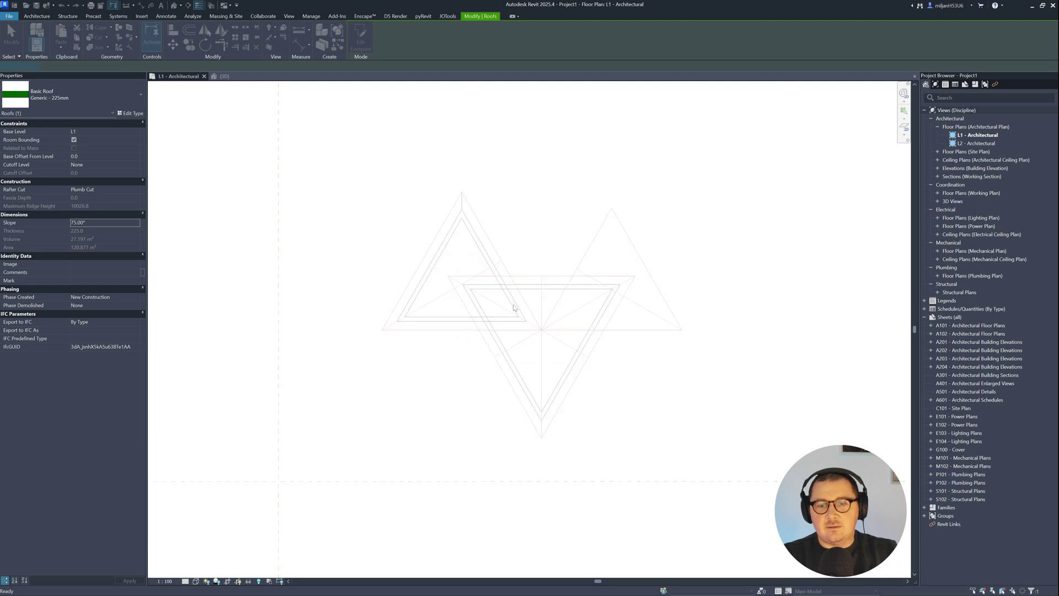
click(590, 247)
click(630, 330)
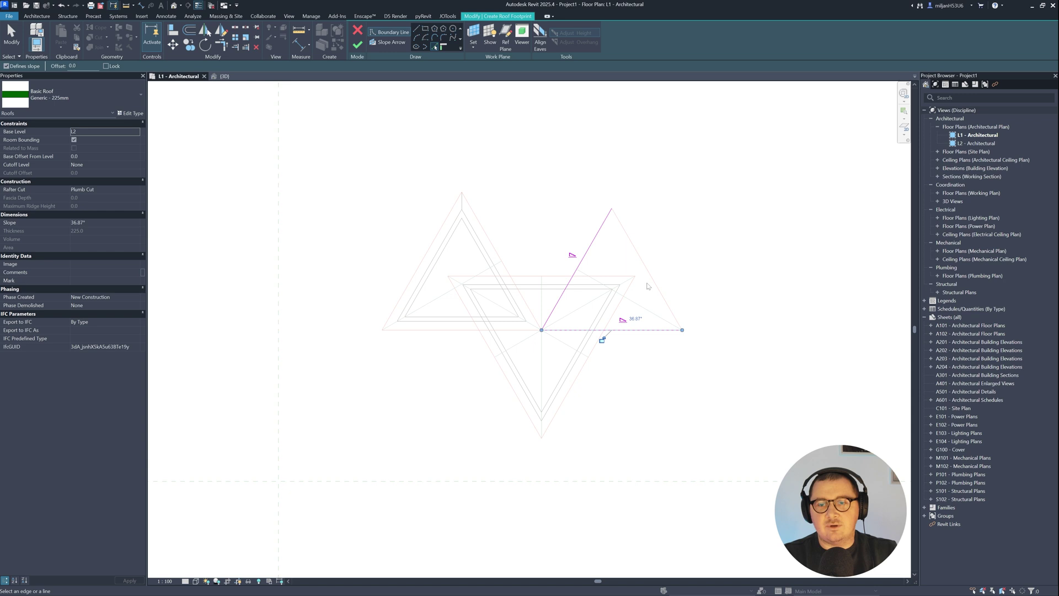
click(653, 281)
click(11, 34)
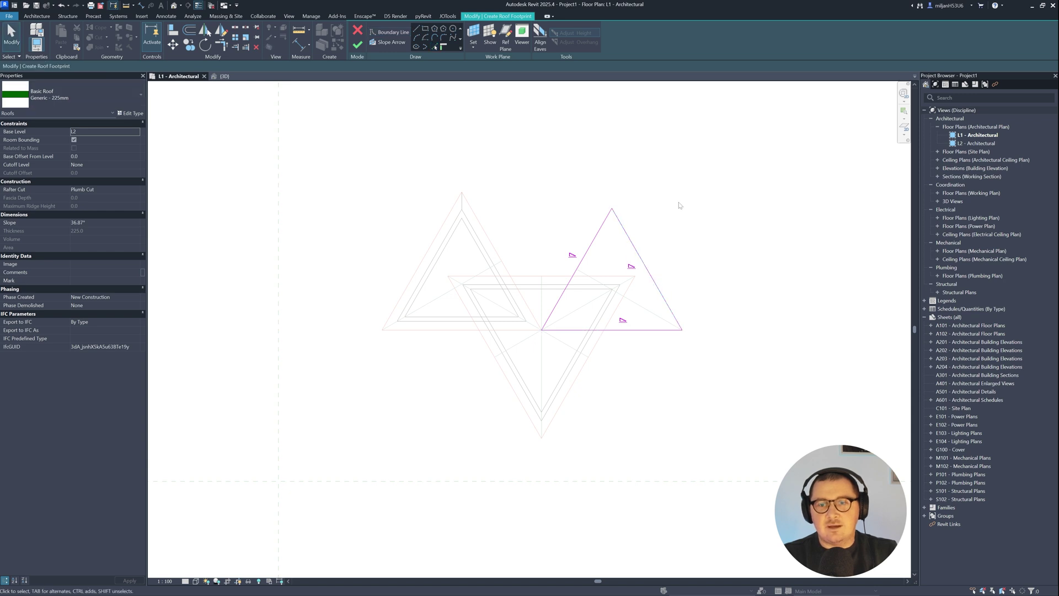
Set the slope of the right-hand triangle's three boundary lines to 75° and finish the roof footprint.
drag(683, 201, 538, 356)
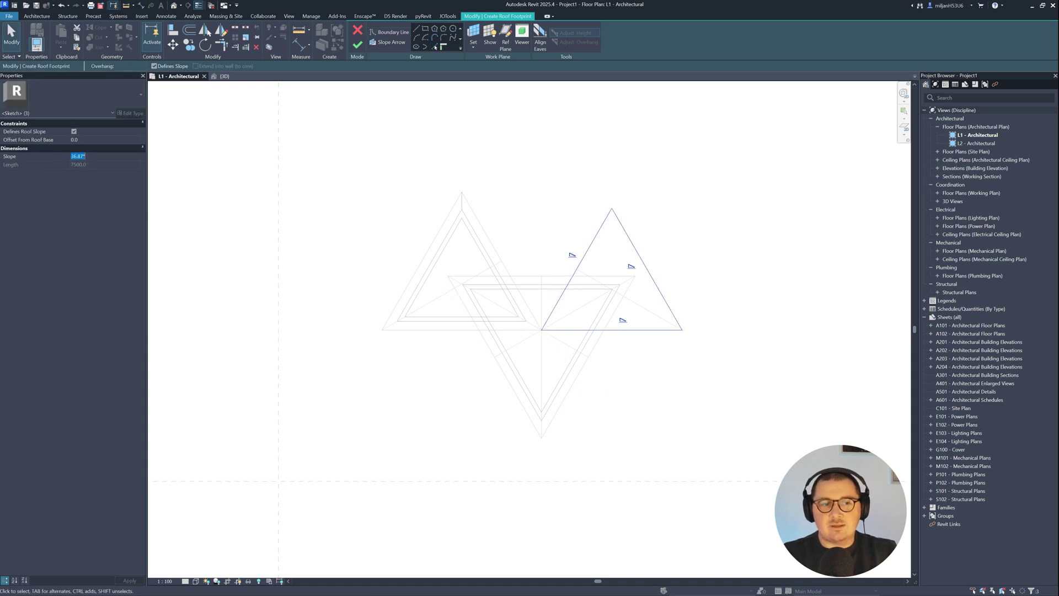
click(81, 157)
text(75)
click(357, 45)
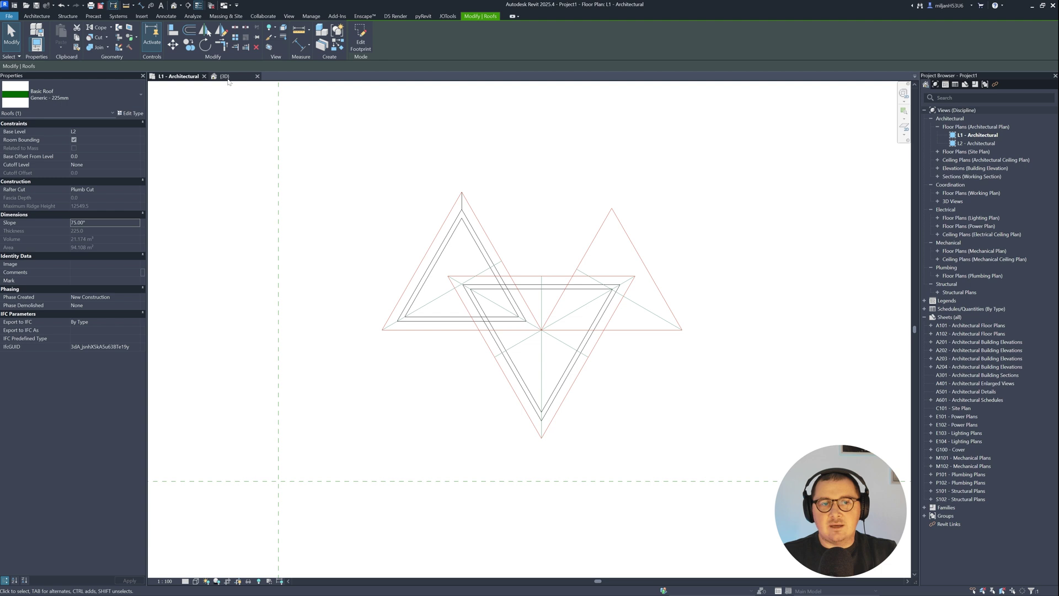
In the 3D view, set the base level of the raised right-hand roof to L1.
click(222, 76)
mouse_move(414, 357)
shift+middle_down()
mouse_move(445, 402)
mouse_move(605, 442)
mouse_move(546, 439)
shift+middle_up()
click(590, 430)
drag(226, 76, 186, 78)
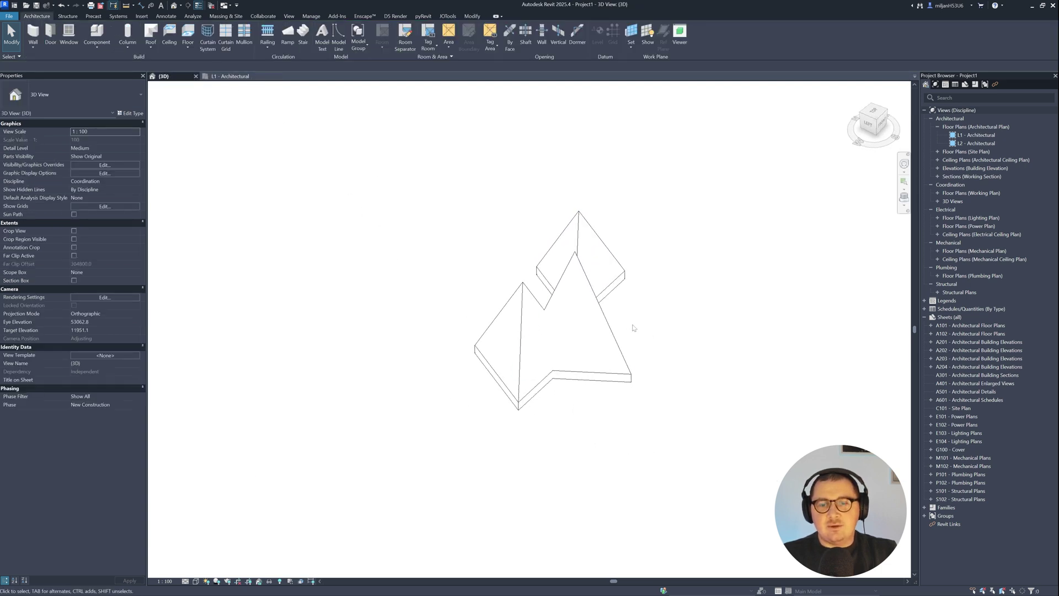
shift+middle_drag(633, 328, 716, 372)
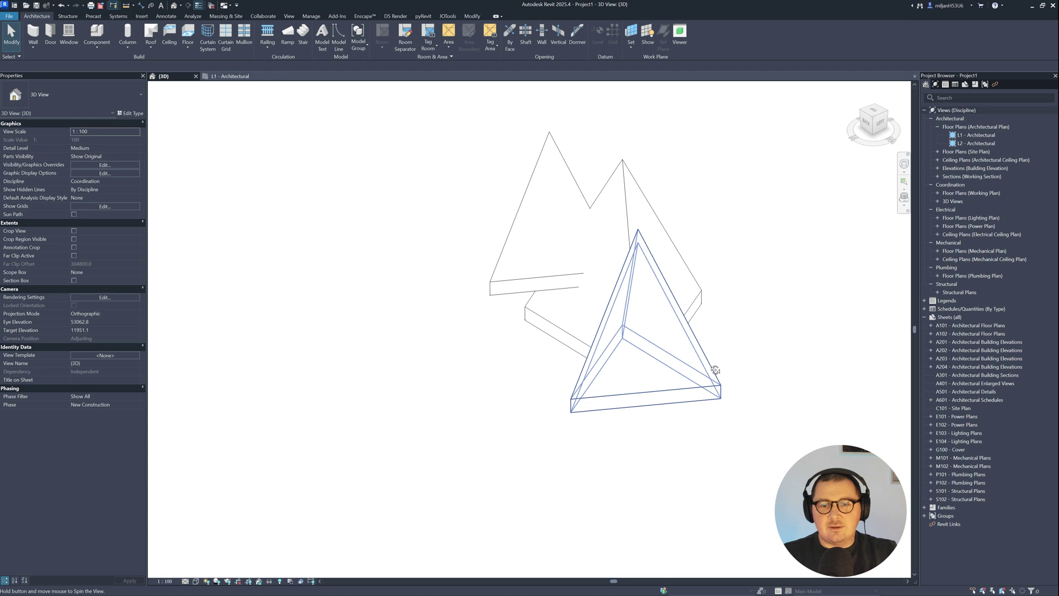
click(493, 279)
click(131, 133)
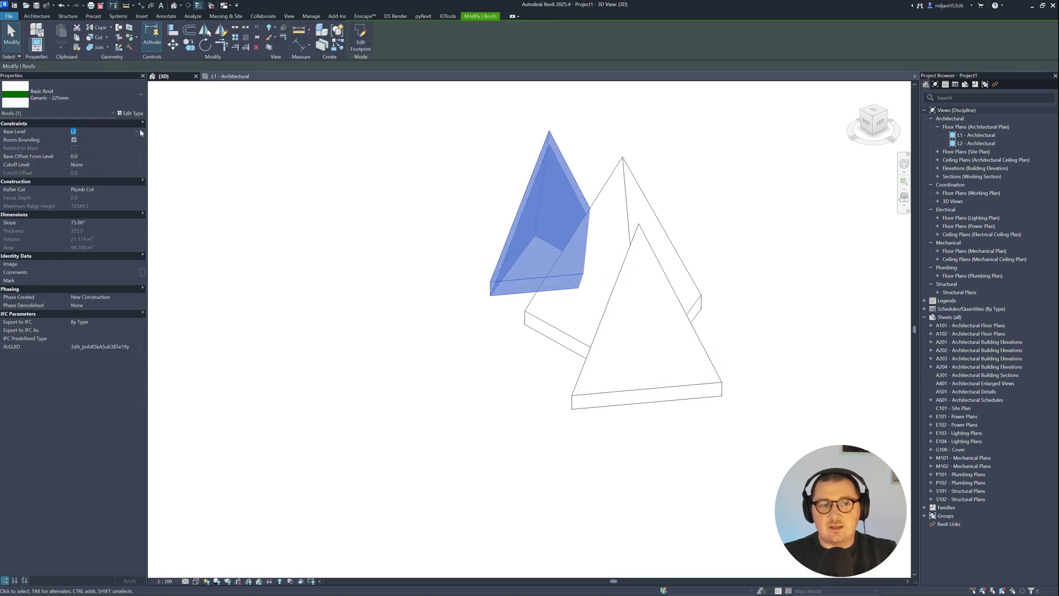
click(276, 196)
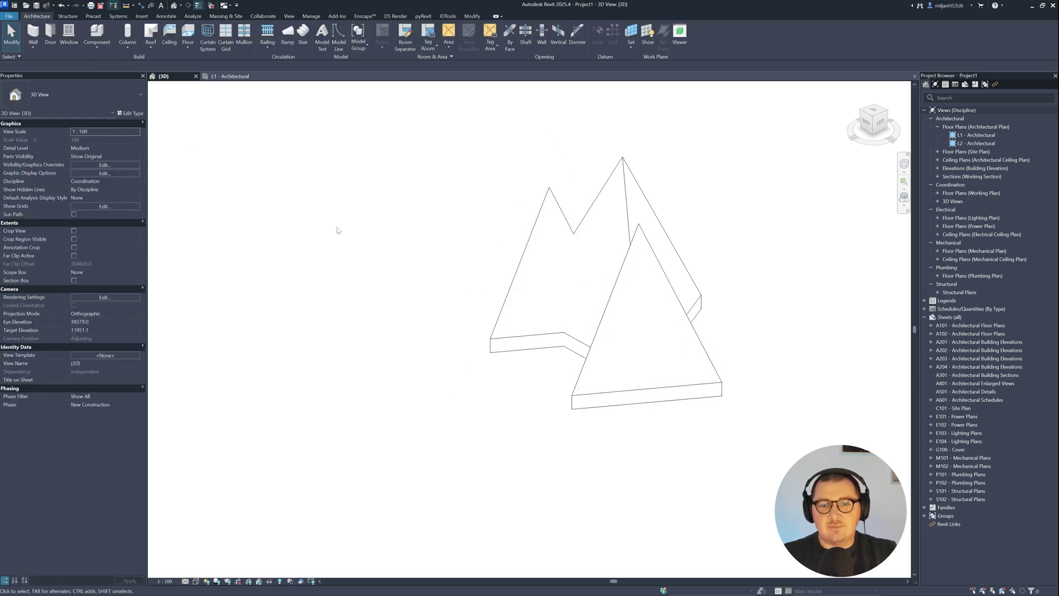
Take a screen capture of the 3D roofs, mark the missing join line between the left and central roofs, and discard the capture.
shift+middle_drag(338, 230, 482, 438)
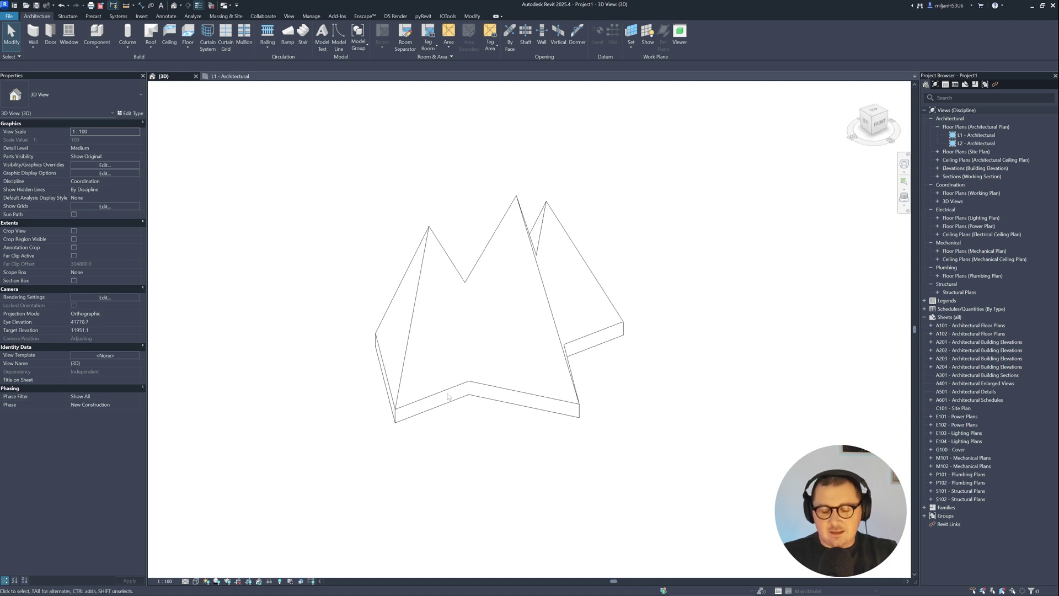
scroll(441, 384, up, 2)
key(Print)
drag(278, 98, 732, 511)
mouse_move(474, 256)
mouse_down()
mouse_move(476, 378)
mouse_move(474, 273)
mouse_up()
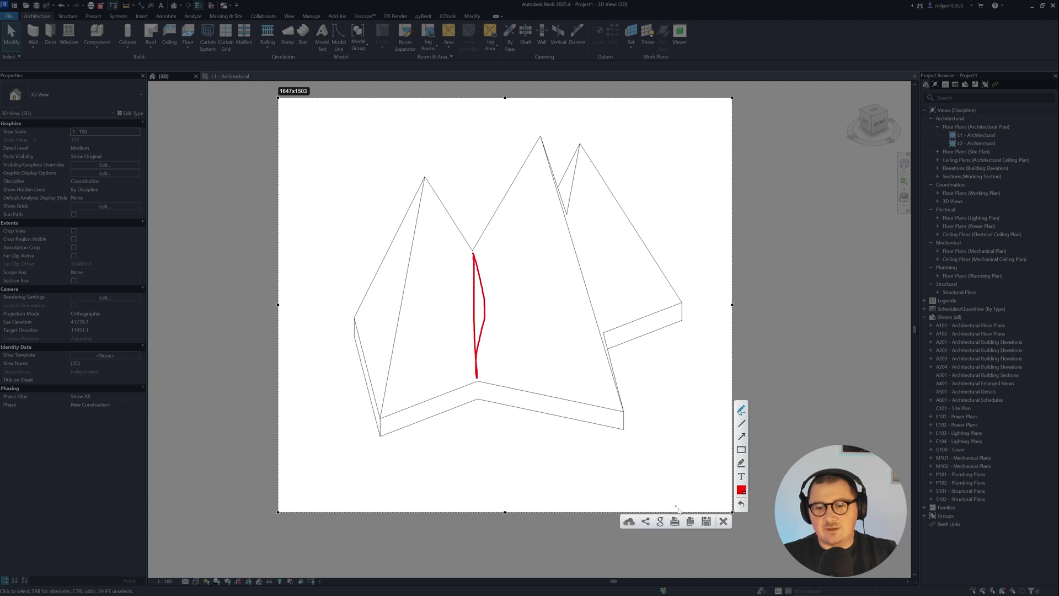
click(723, 522)
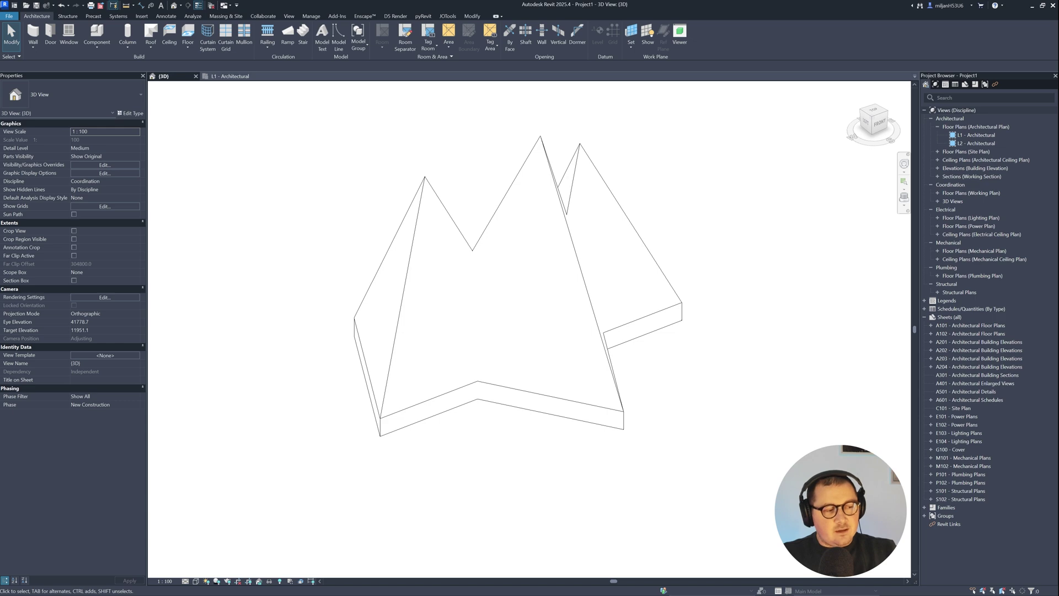
Switch to the browser, open the main photo of The Sprite Cabin and screen-capture it for annotation.
key(alt+Tab)
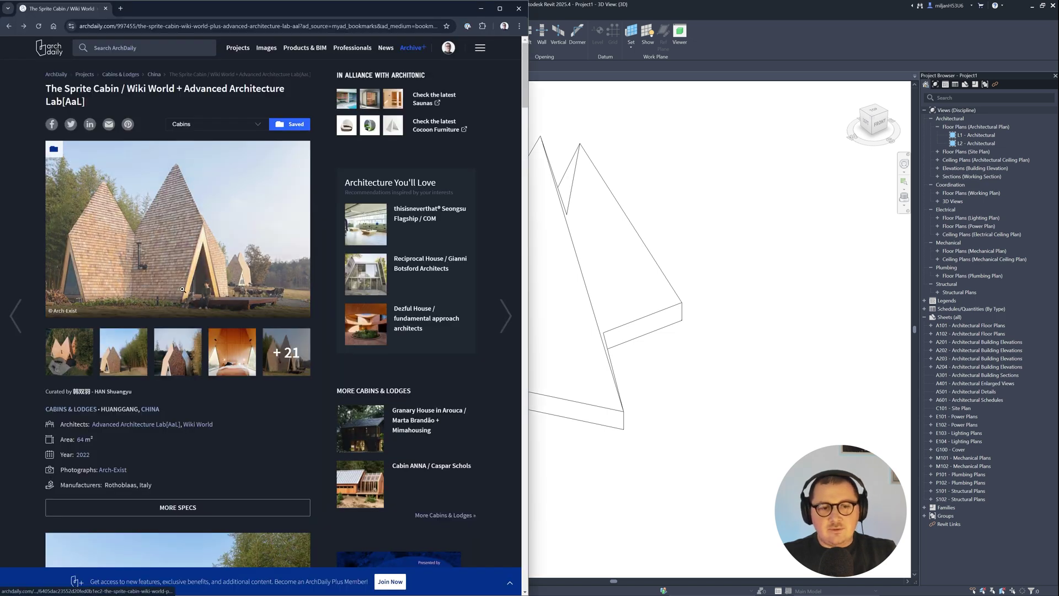
click(212, 237)
key(Print)
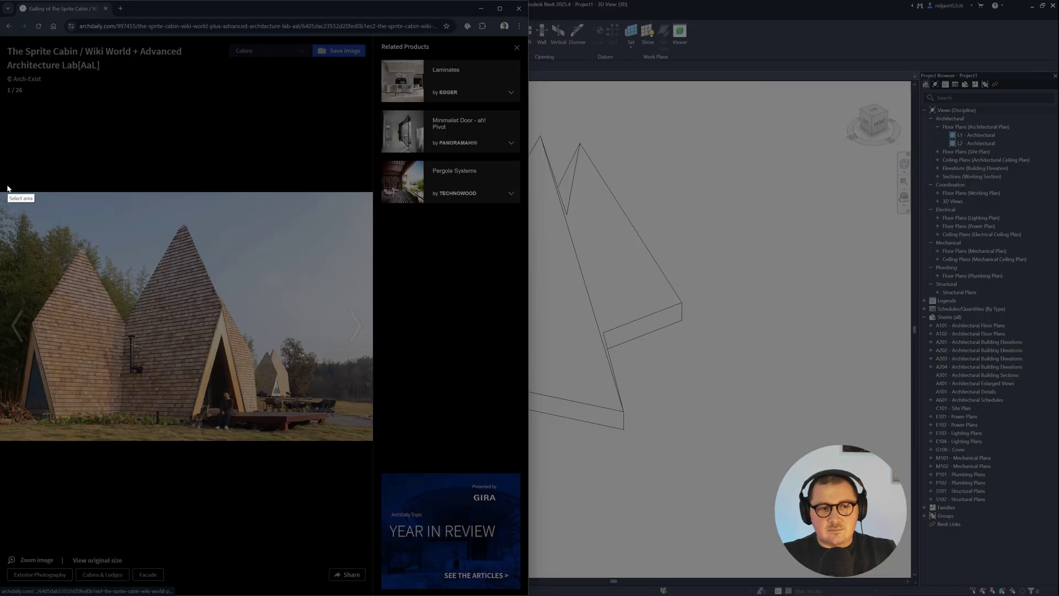
drag(0, 187, 369, 470)
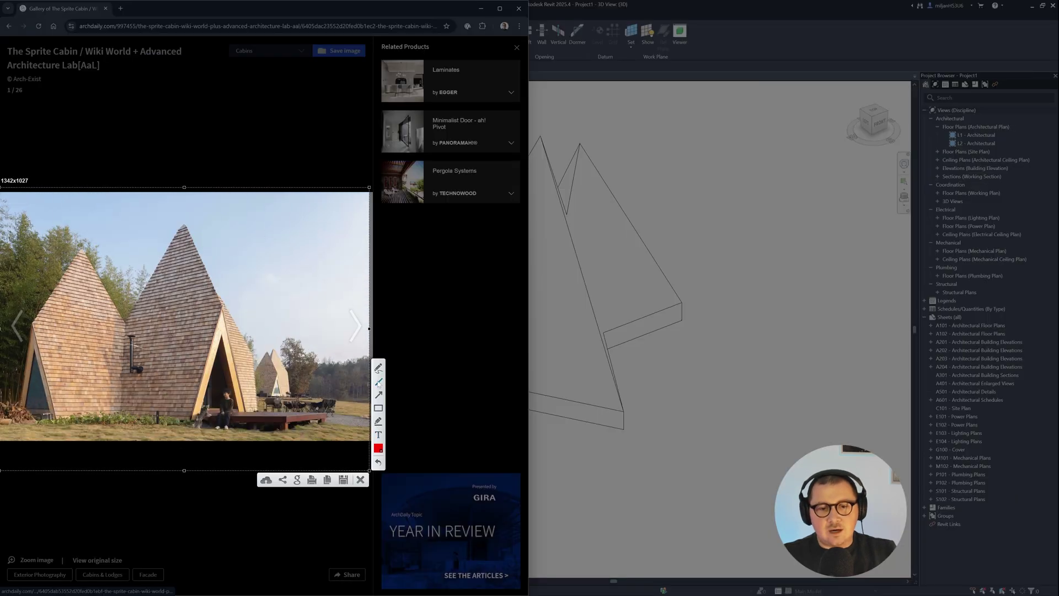
Sketch the roof edge and entrance cut over the captured cabin photo, discard the capture, and return to Revit.
drag(204, 262, 270, 421)
drag(221, 312, 221, 312)
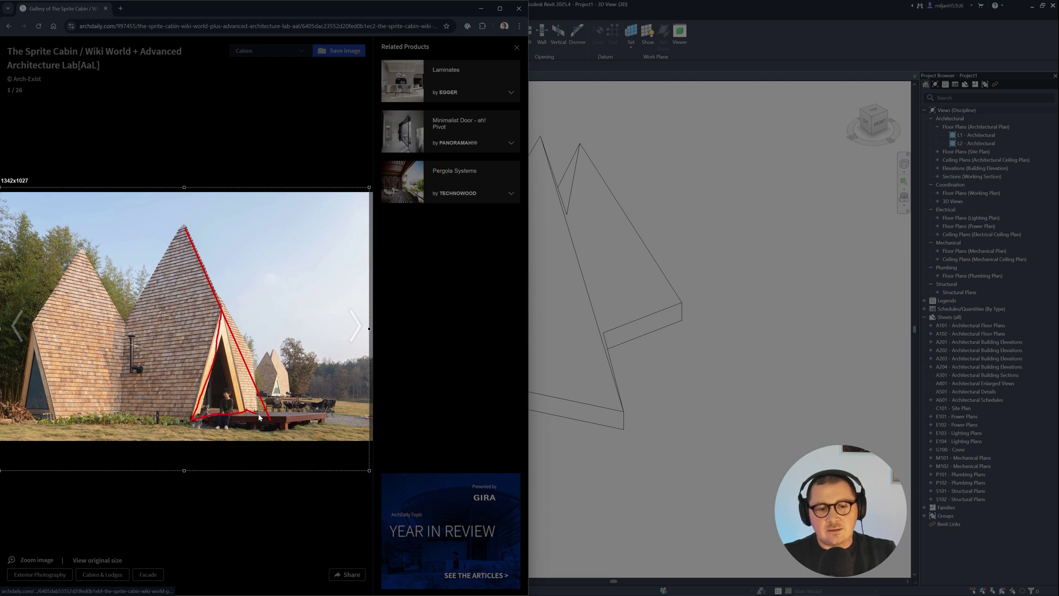
mouse_move(259, 417)
mouse_down()
mouse_move(270, 420)
mouse_move(198, 421)
mouse_move(246, 392)
mouse_up()
drag(259, 327, 249, 309)
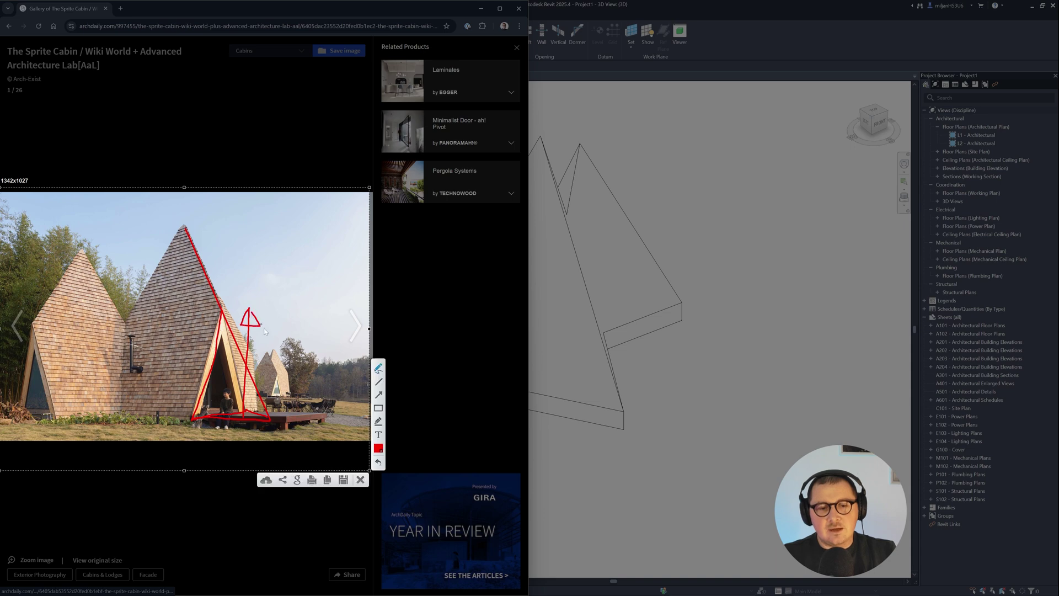
click(360, 481)
click(721, 93)
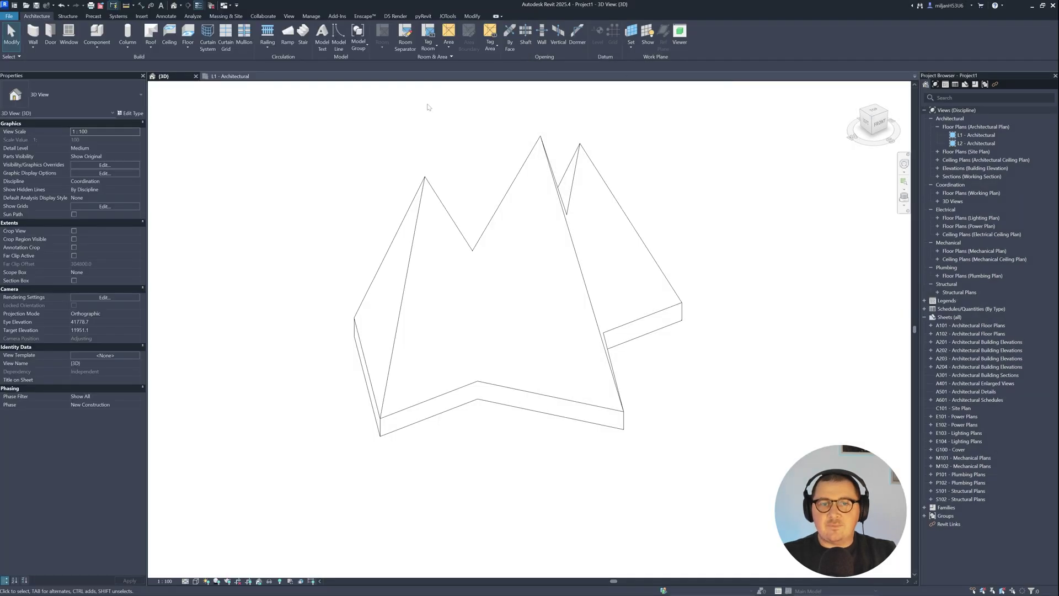
In the L1 plan, cut a triangular vertical opening in the central roof where its upper-left corner overlaps the left-hand roof.
click(233, 77)
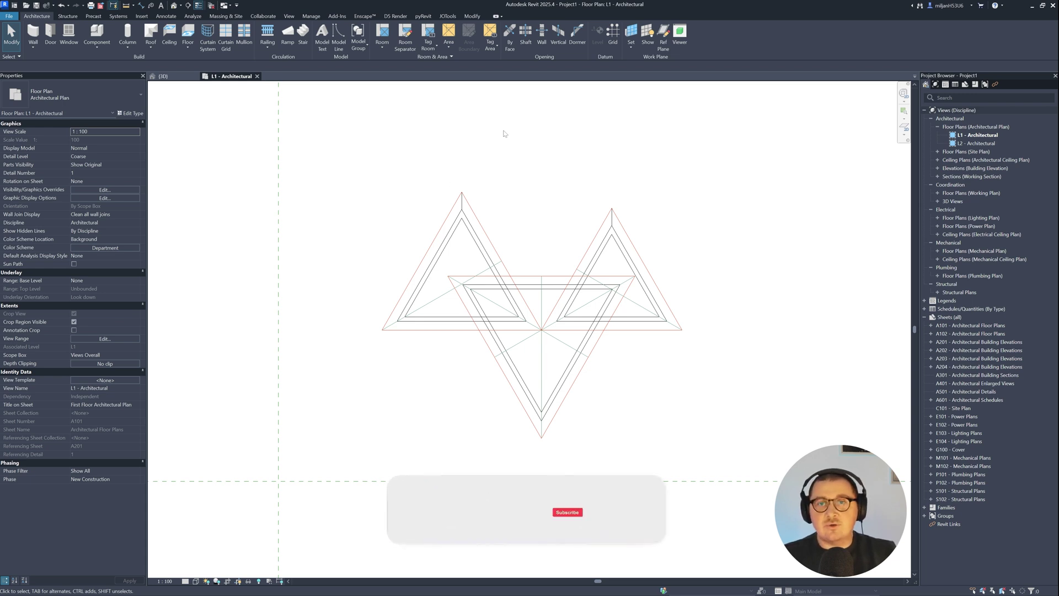
click(559, 34)
click(528, 387)
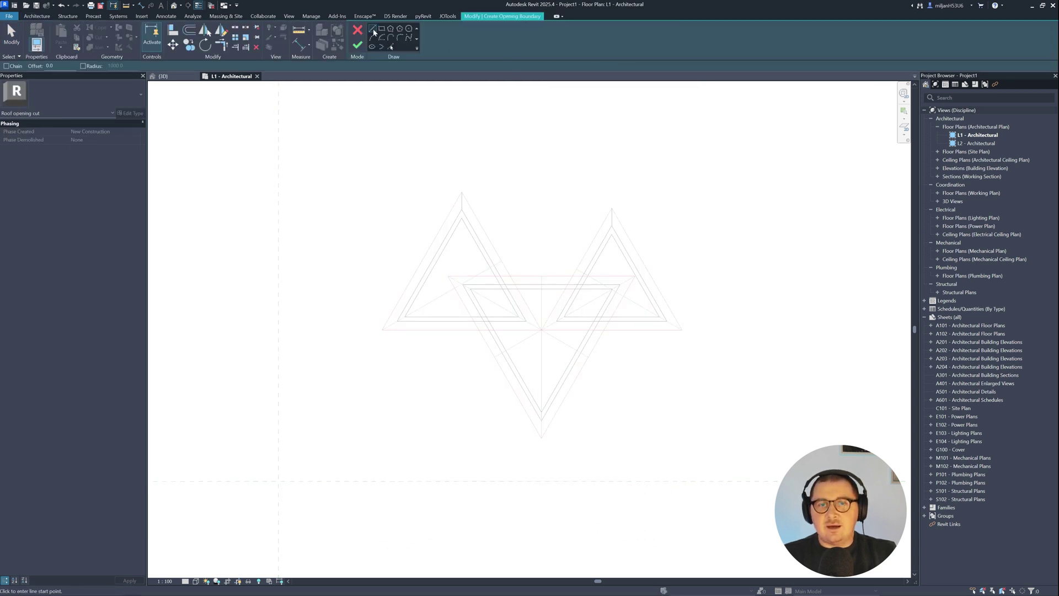
scroll(497, 283, up, 3)
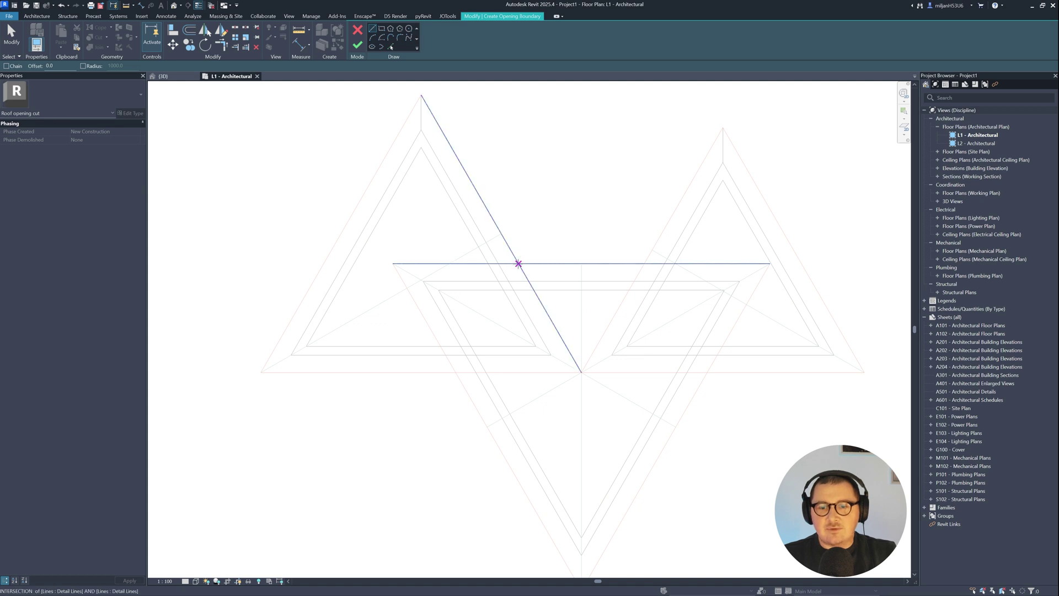
click(518, 264)
click(454, 371)
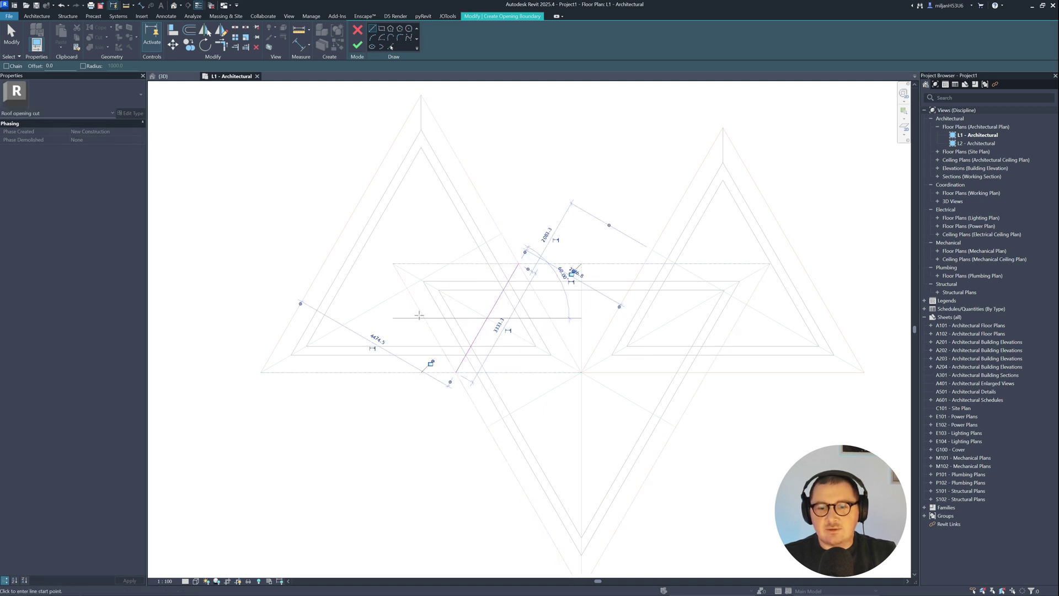
click(393, 264)
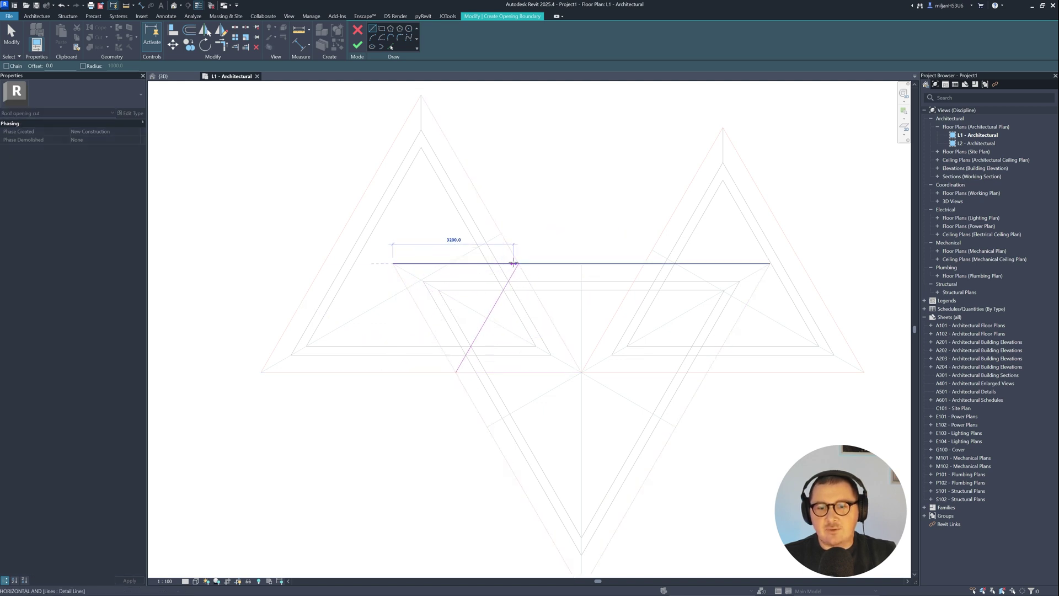
click(518, 264)
click(455, 373)
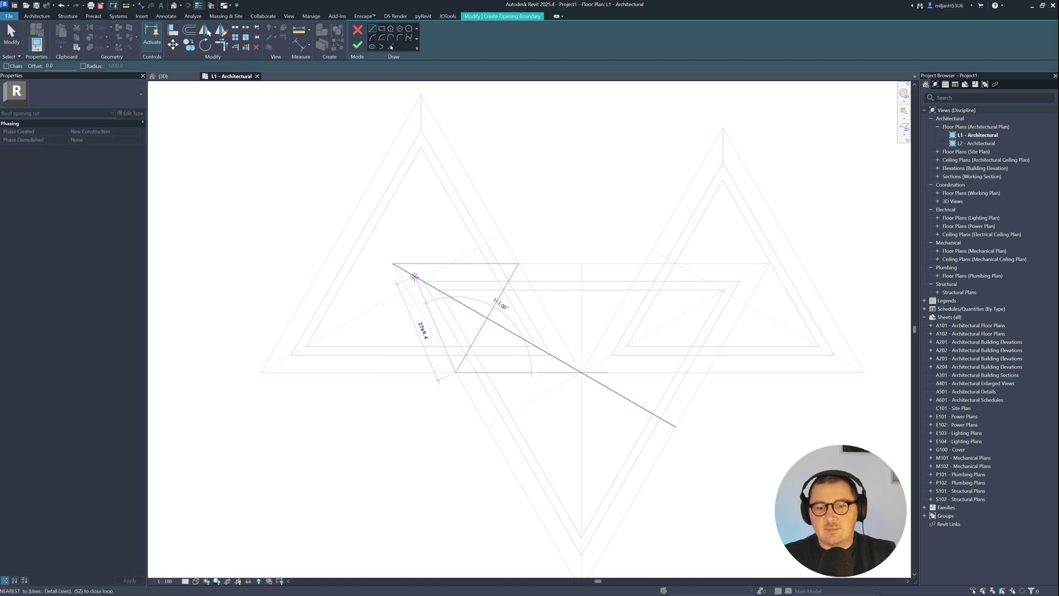
click(393, 264)
click(359, 46)
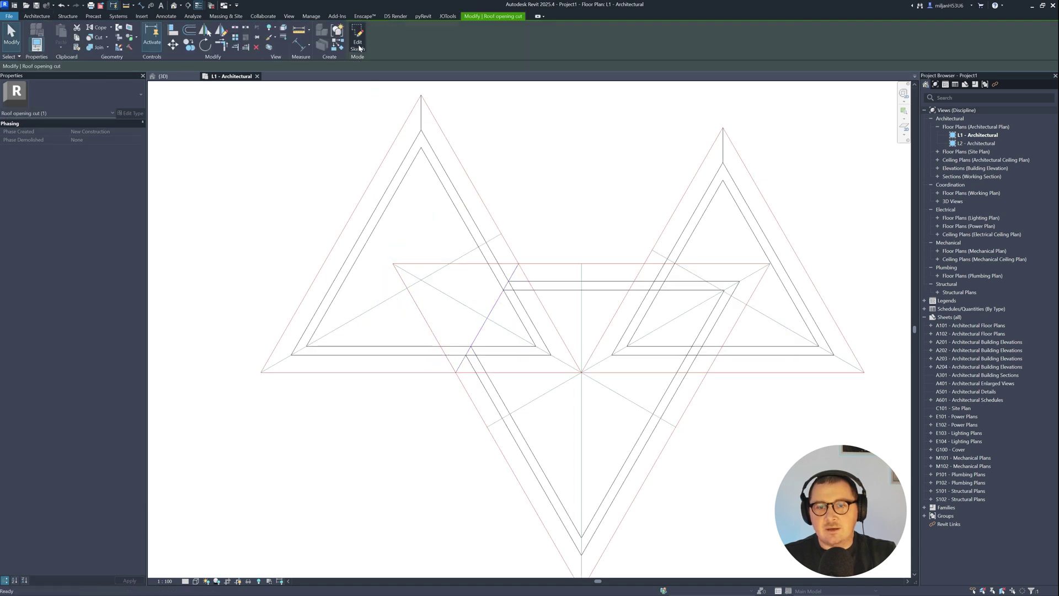
Start a vertical opening in the left-hand roof and pick its boundary lines along the shared diagonal, right edge and bottom edge.
click(467, 210)
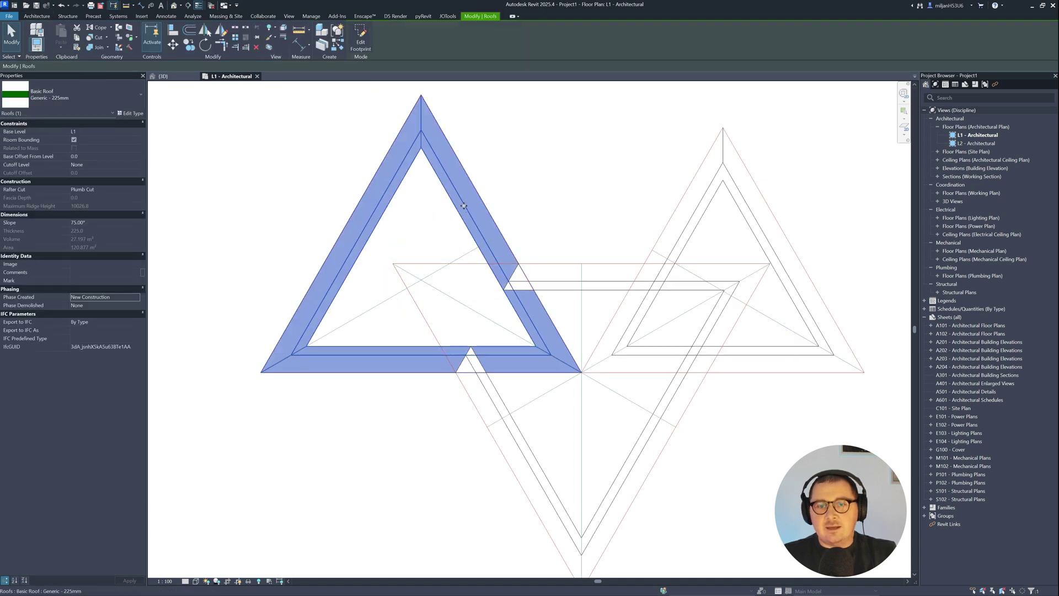
key(Escape)
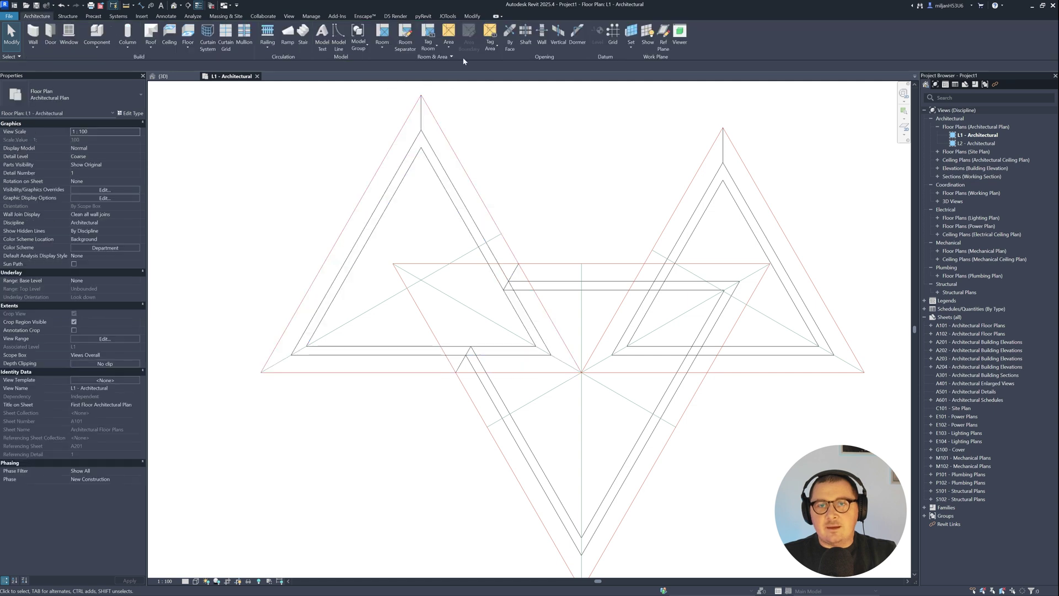
click(558, 34)
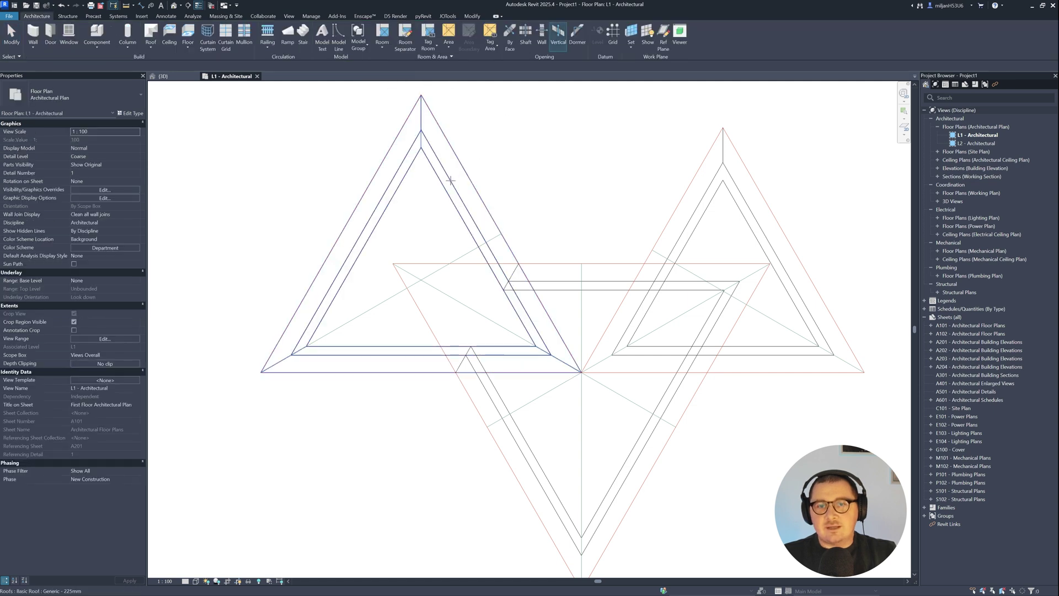
click(472, 130)
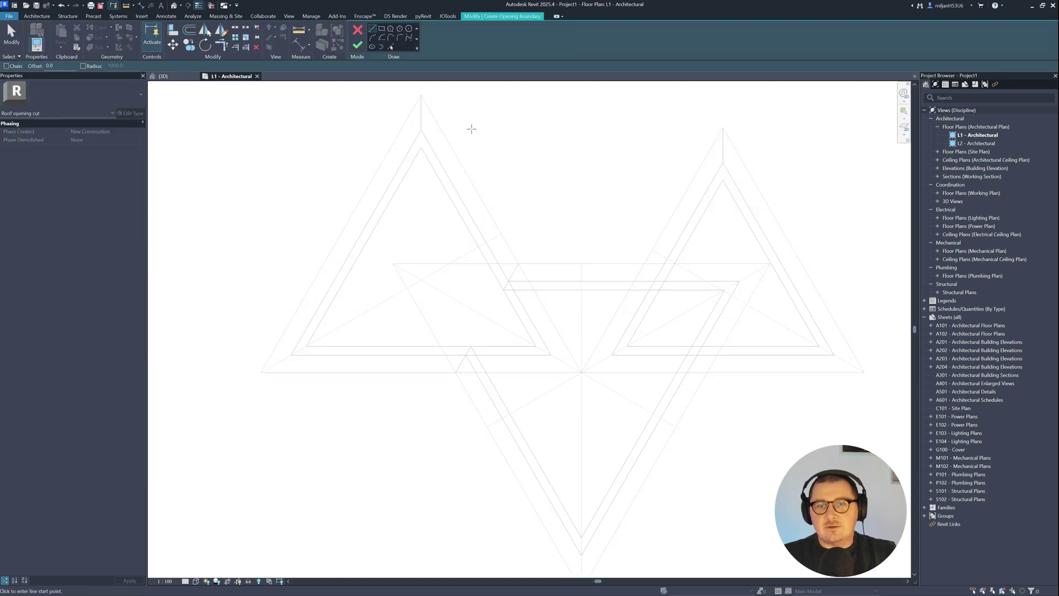
click(513, 274)
click(515, 263)
click(501, 373)
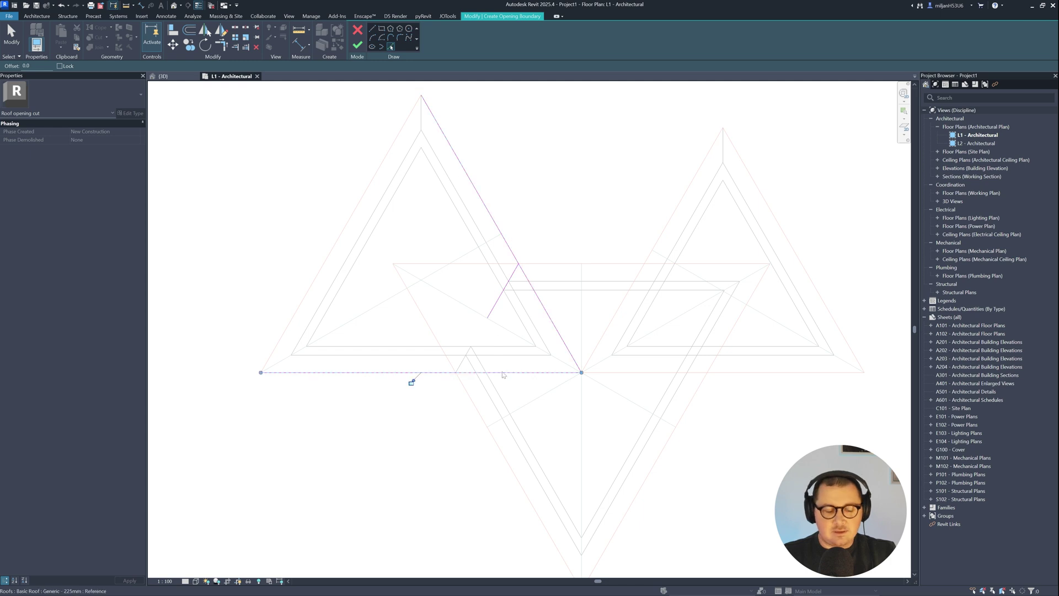
Trim the opening boundary into a closed triangle at the left-hand roof's lower-right corner and finish the cut.
key(t)
key(r)
click(498, 305)
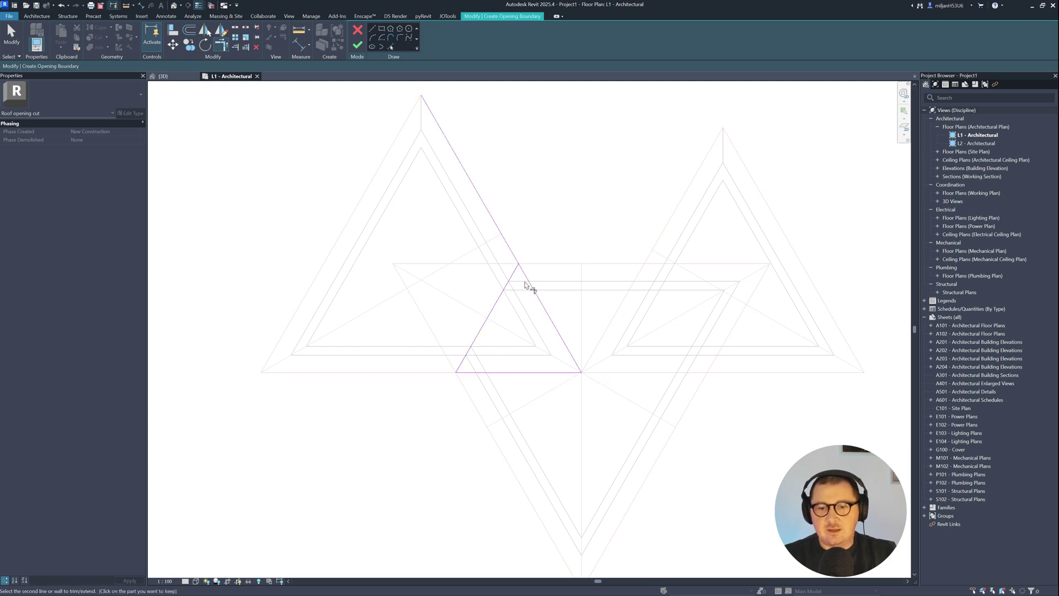
click(529, 285)
click(357, 45)
In the 3D view, select the left and central roofs together and examine the join between them.
click(176, 77)
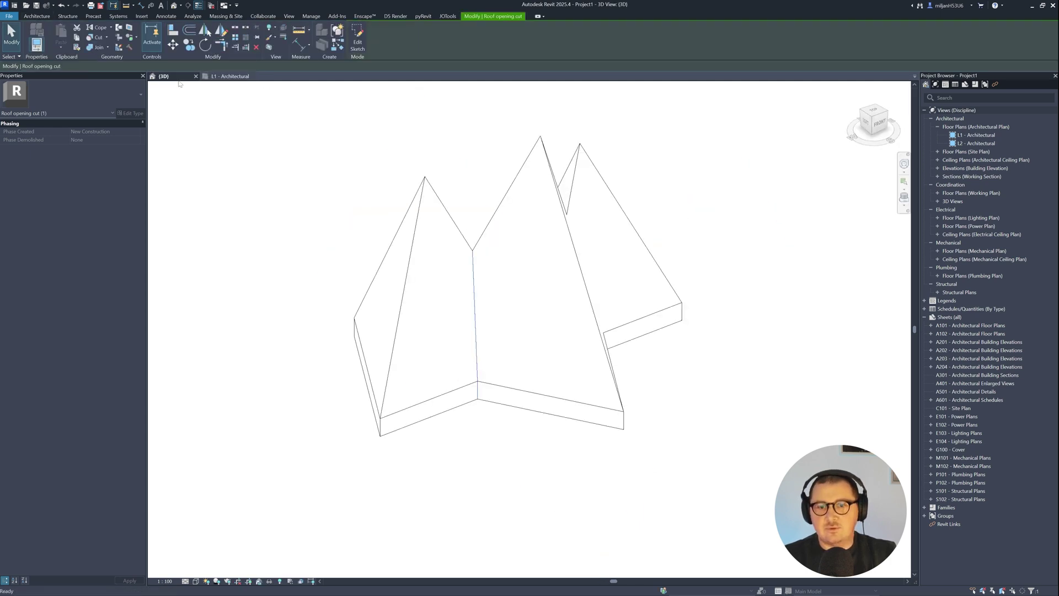
click(445, 401)
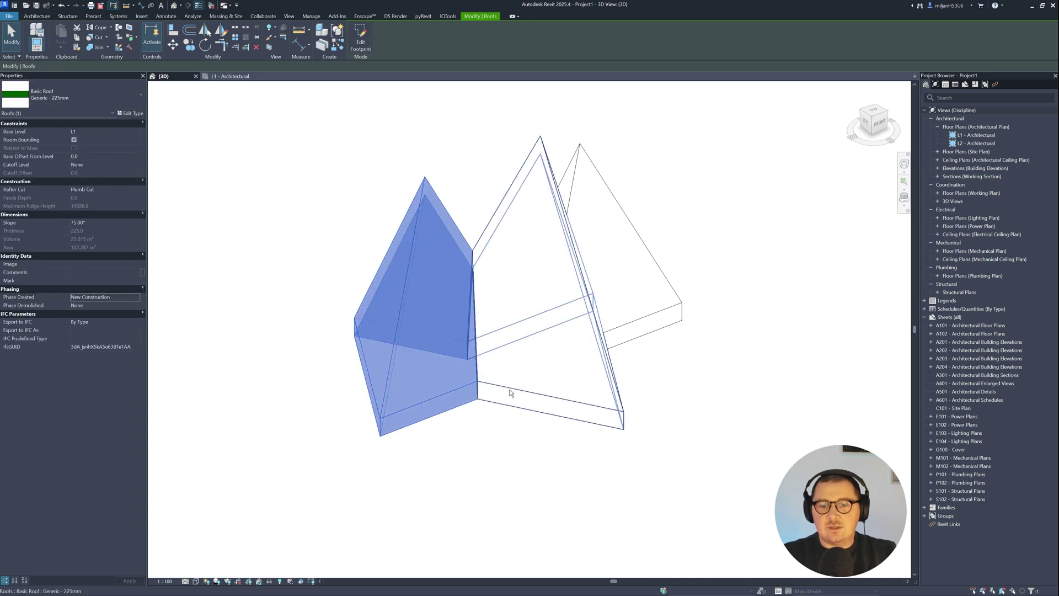
ctrl+click(509, 391)
shift+middle_drag(509, 391, 440, 372)
shift+middle_drag(539, 421, 496, 485)
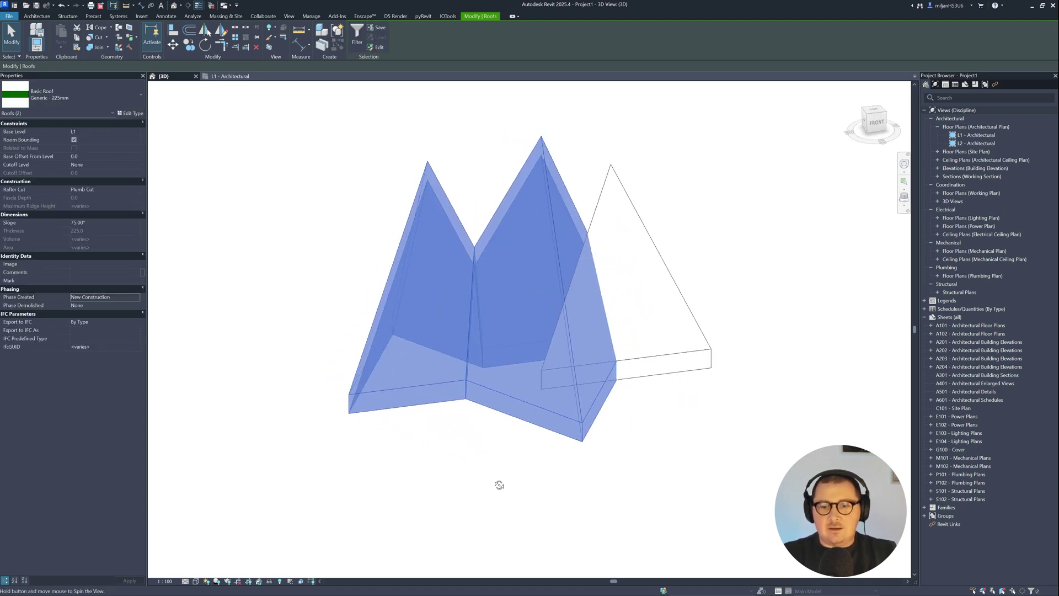
In the L1 plan, draw a detail circle of about 3333 mm radius from the central triangle's upper-left corner to the left triangle's lower edge.
click(240, 77)
middle_drag(455, 454, 393, 353)
key(Escape)
scroll(407, 425, down, 1)
middle_drag(489, 411, 473, 398)
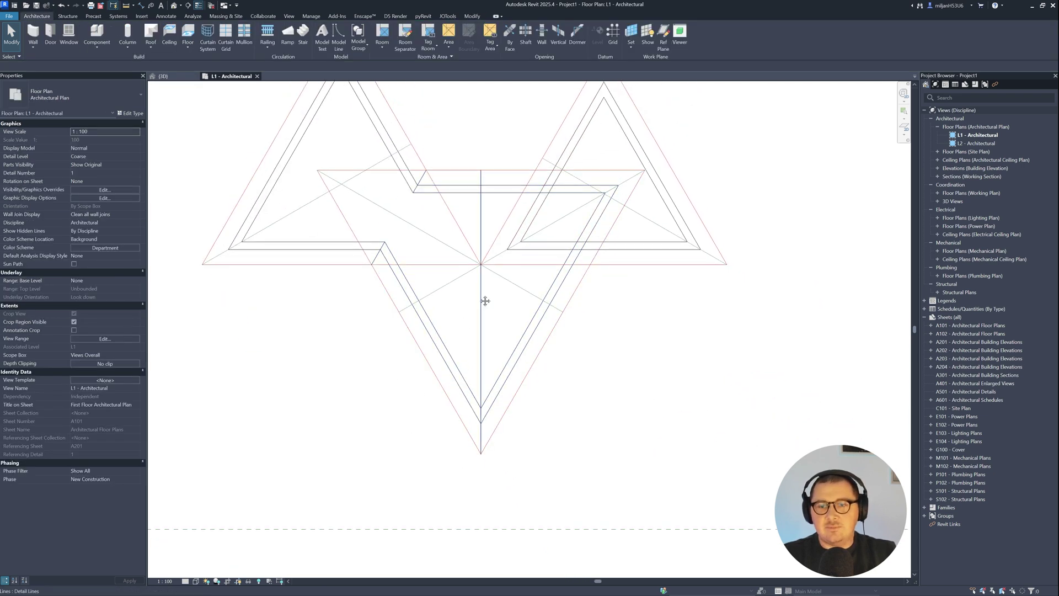
middle_drag(484, 300, 528, 352)
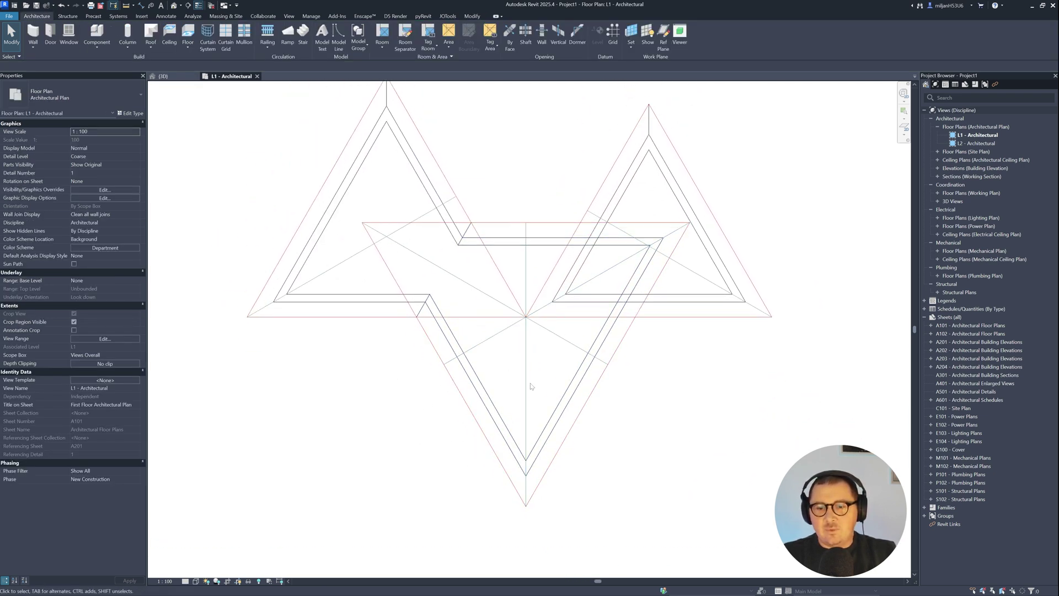
key(d)
key(l)
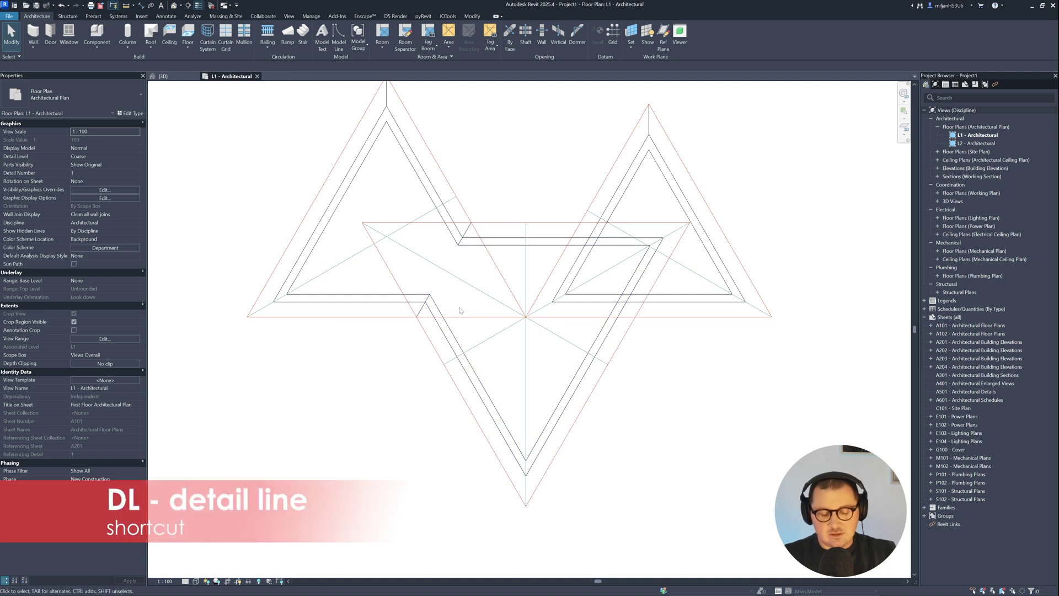
click(391, 30)
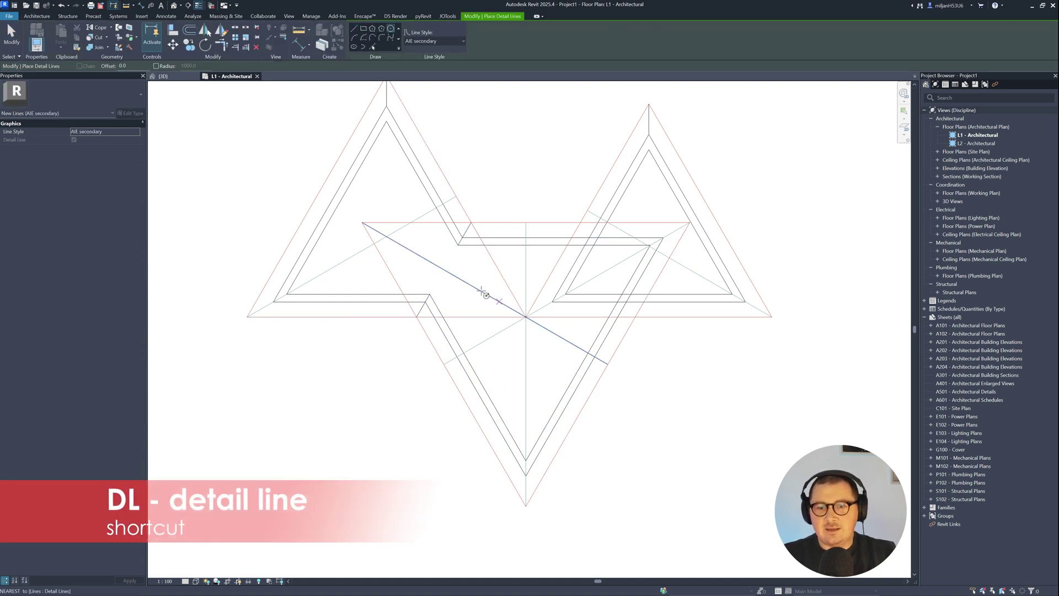
click(362, 222)
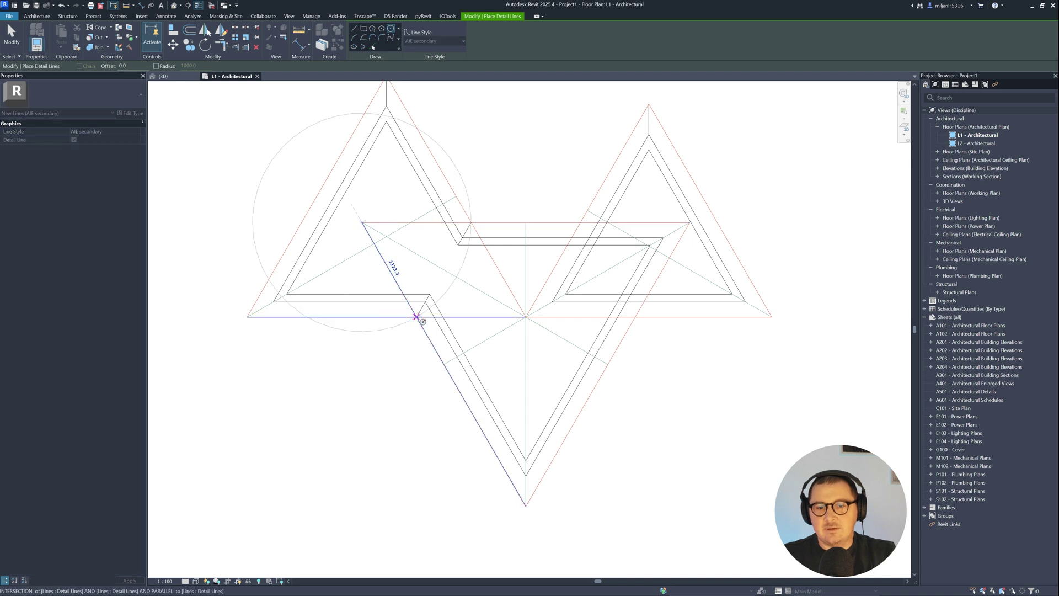
click(416, 315)
click(10, 33)
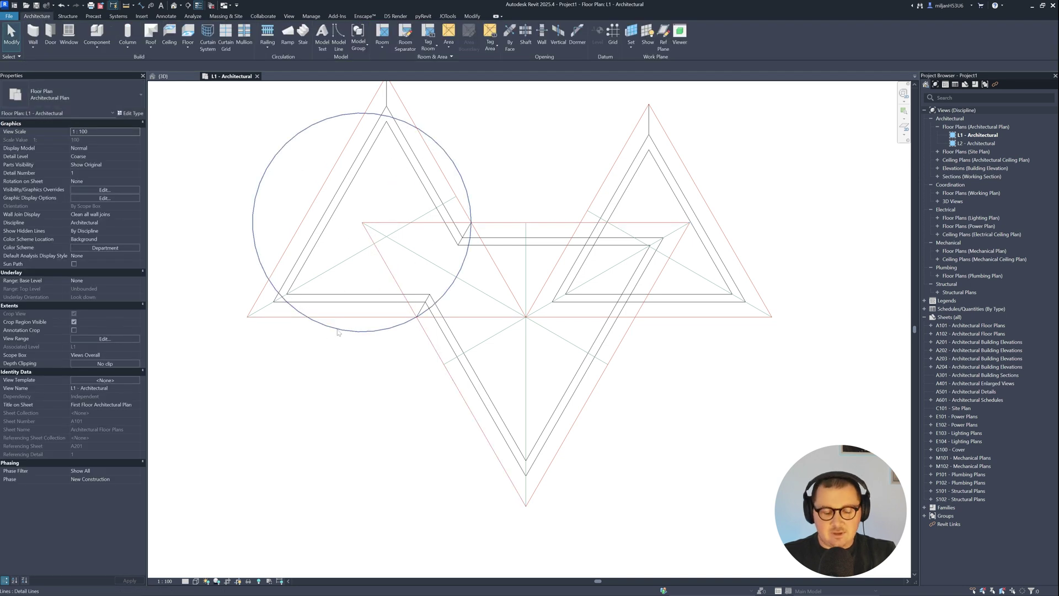
Move the detail circle so its centre sits on the bottom tip of the central triangle.
click(338, 331)
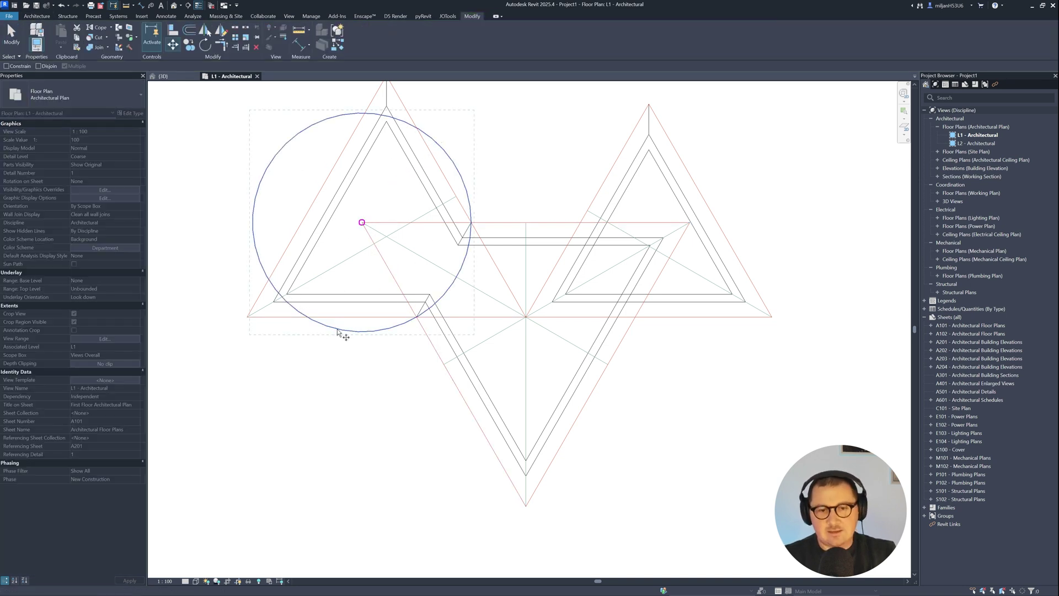
click(338, 331)
click(526, 507)
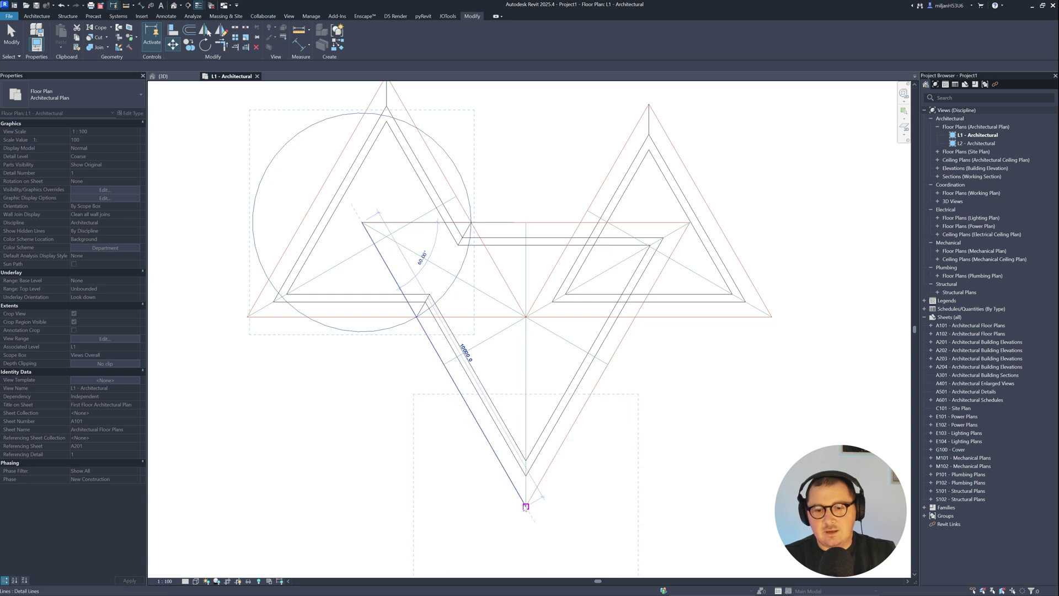
middle_drag(488, 499, 408, 440)
key(Escape)
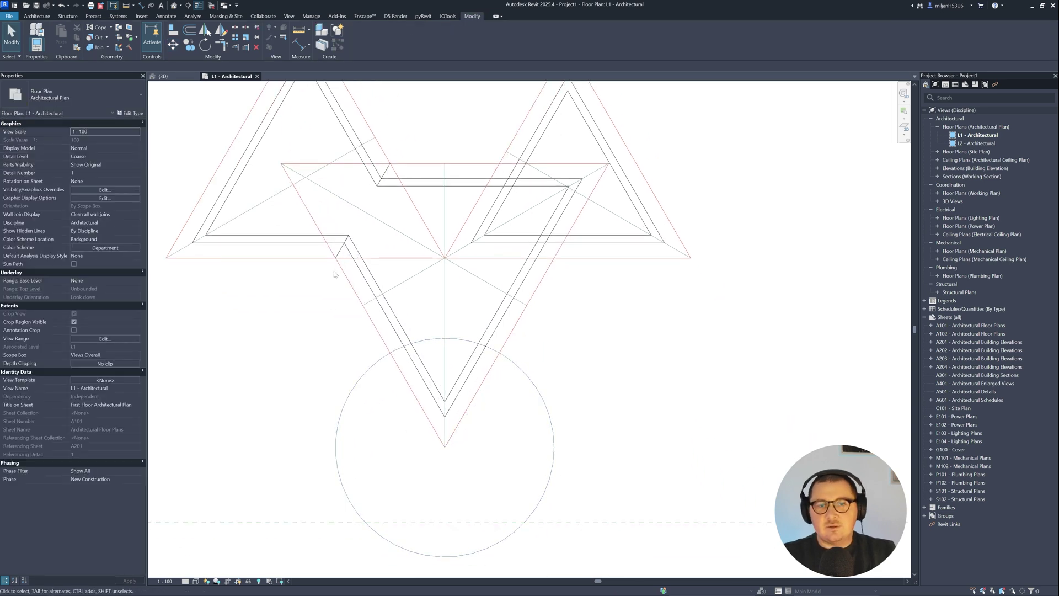
Cut off the central roof's bottom tip with a triangular vertical opening drawn between the circle's intersections and the tip, with Chain enabled.
click(35, 18)
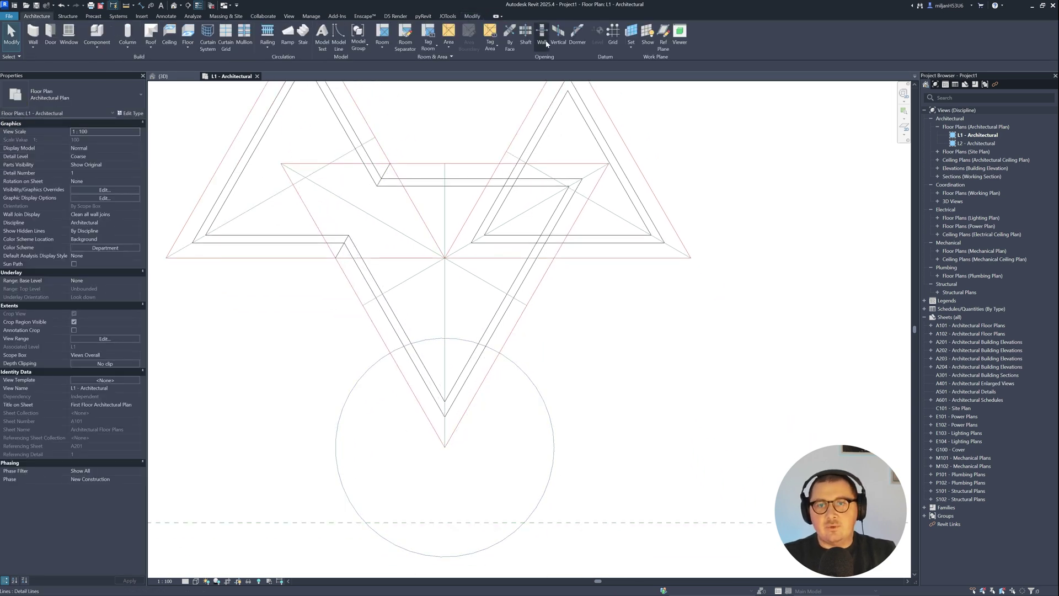
click(529, 264)
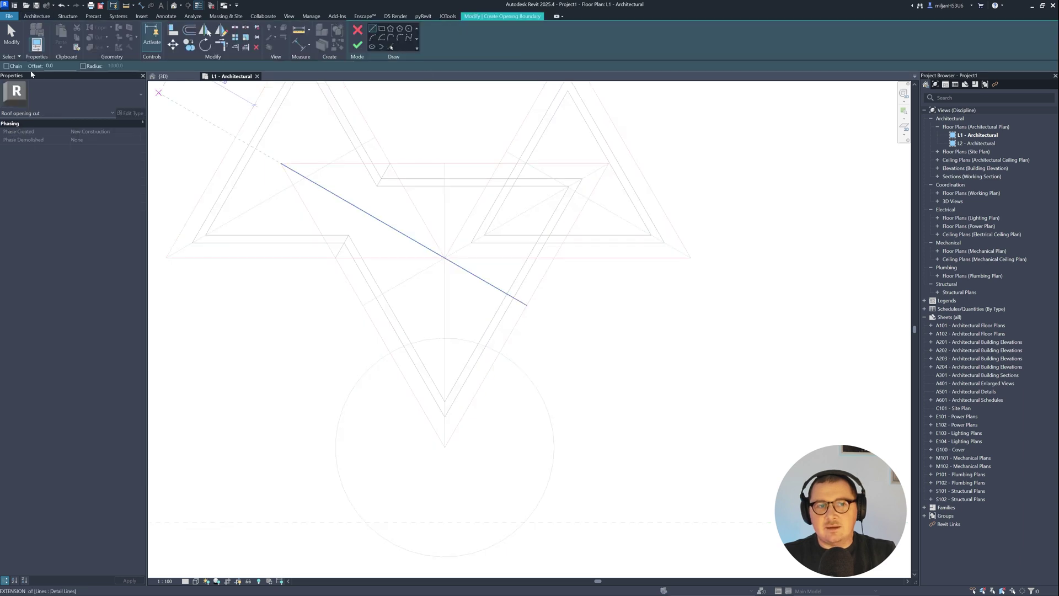
click(7, 66)
click(390, 352)
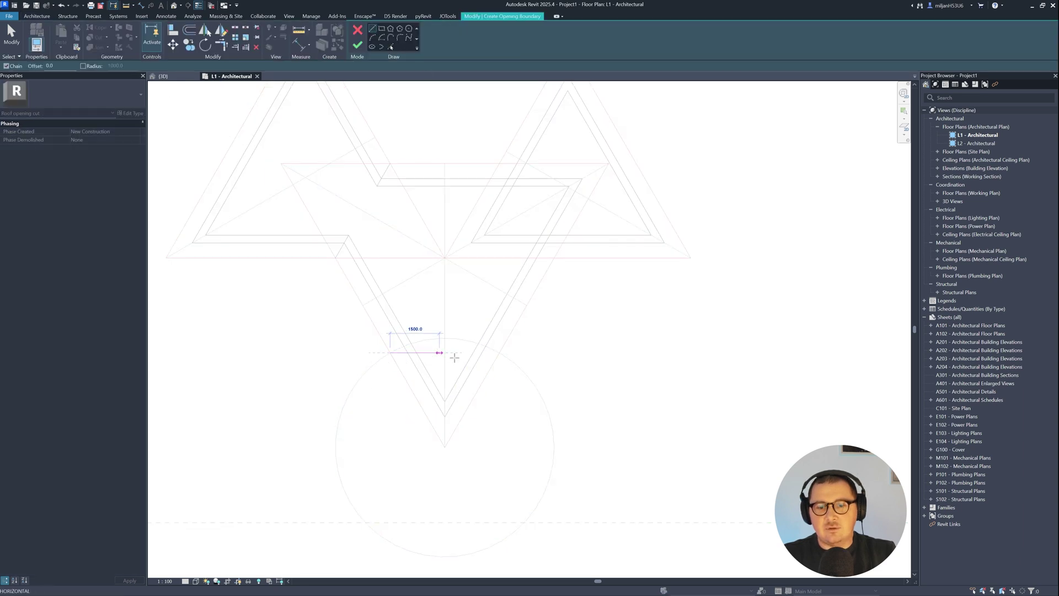
click(500, 352)
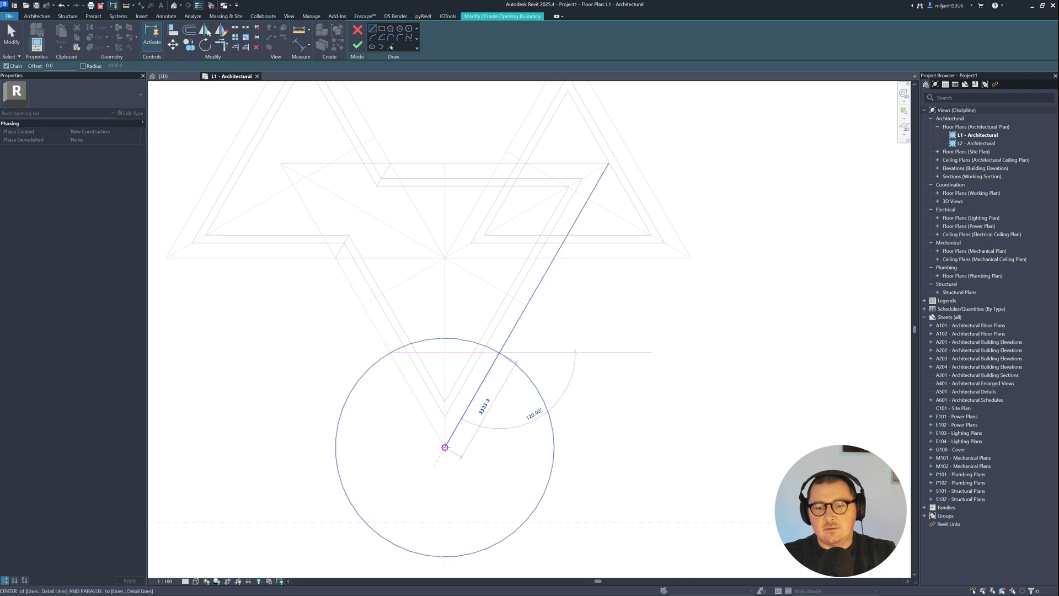
click(445, 447)
click(389, 352)
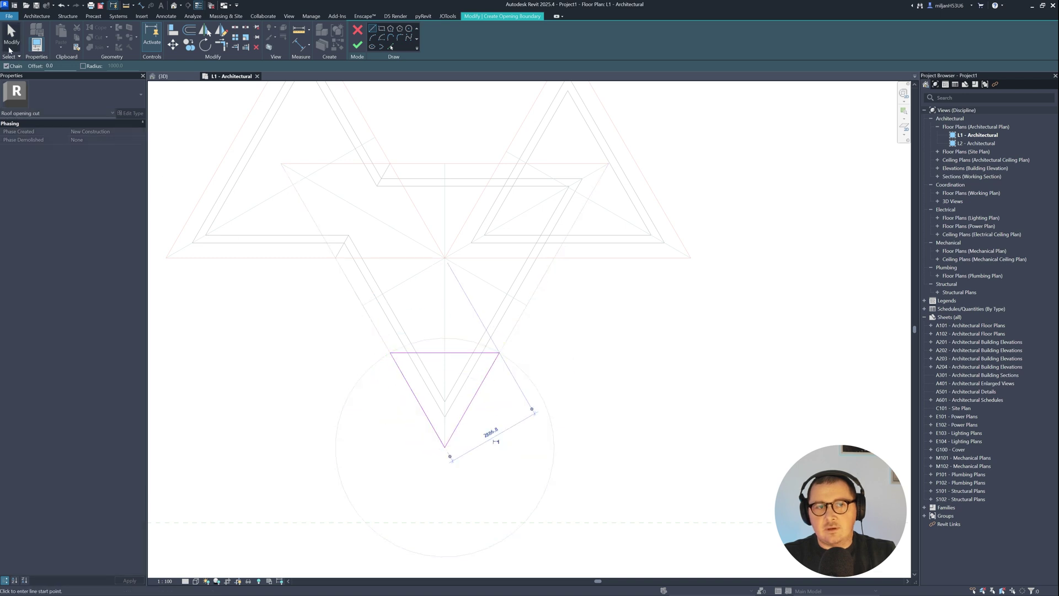
click(357, 45)
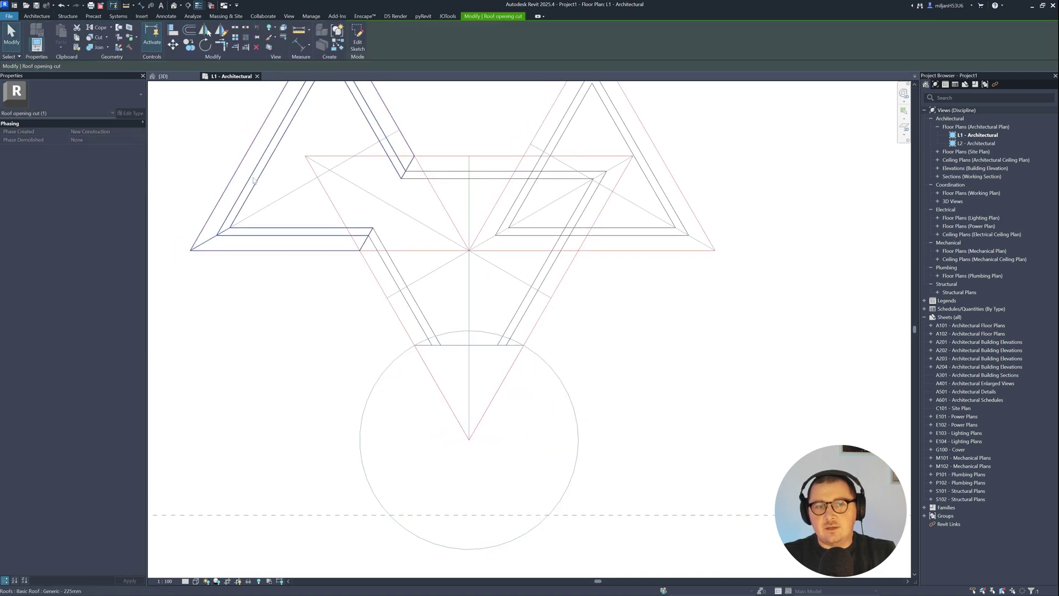
Check the cut tip in the 3D view and examine the central and right-hand roof overlap in the L1 plan.
click(162, 76)
mouse_move(425, 409)
shift+middle_down()
mouse_move(584, 359)
mouse_move(389, 393)
shift+middle_up()
click(231, 76)
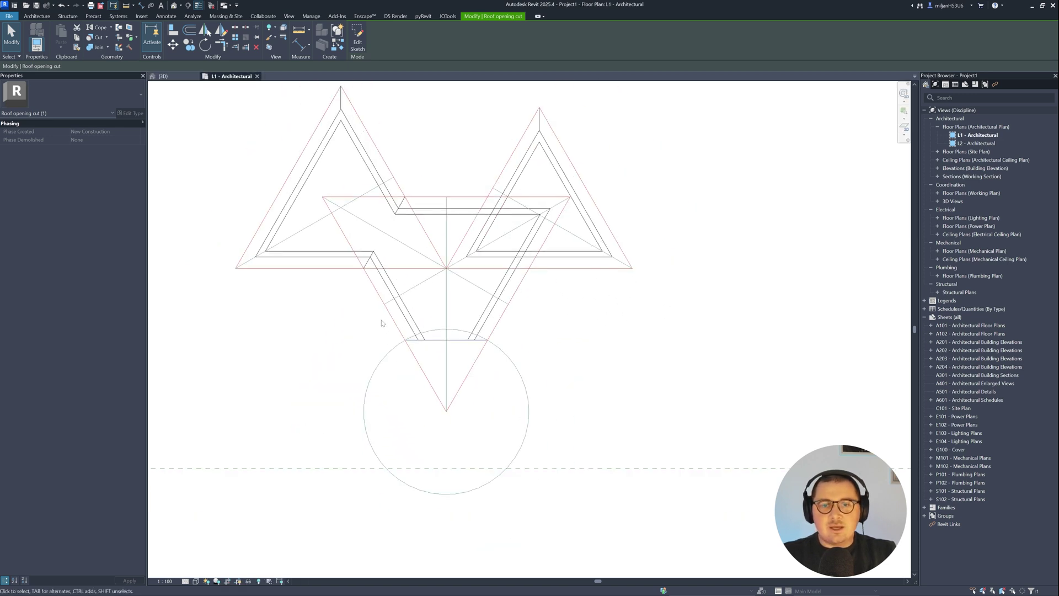
middle_drag(350, 288, 422, 368)
scroll(666, 344, up, 2)
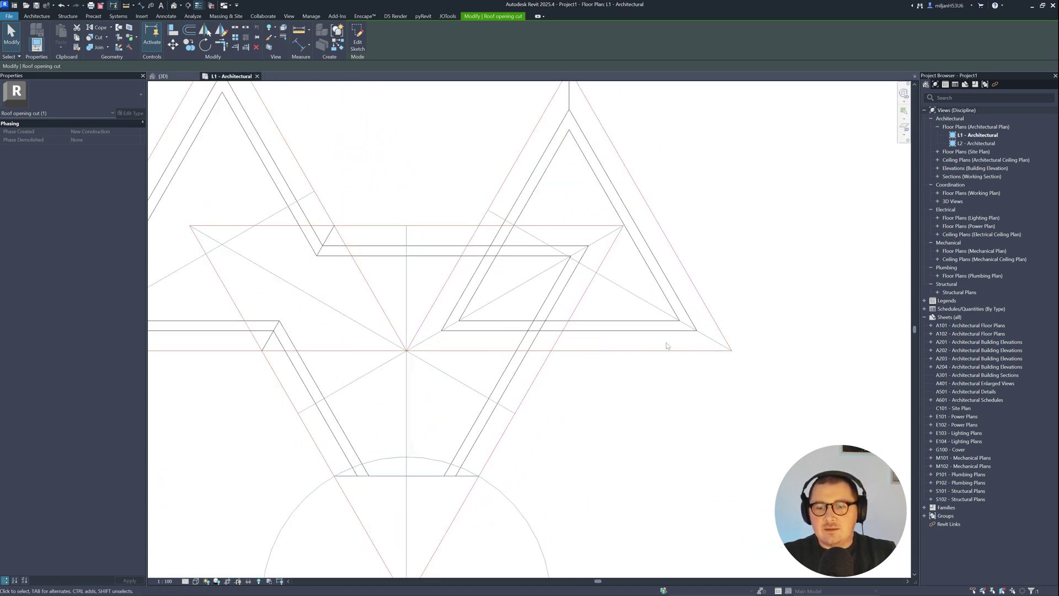
middle_drag(598, 302, 587, 336)
scroll(540, 285, down, 1)
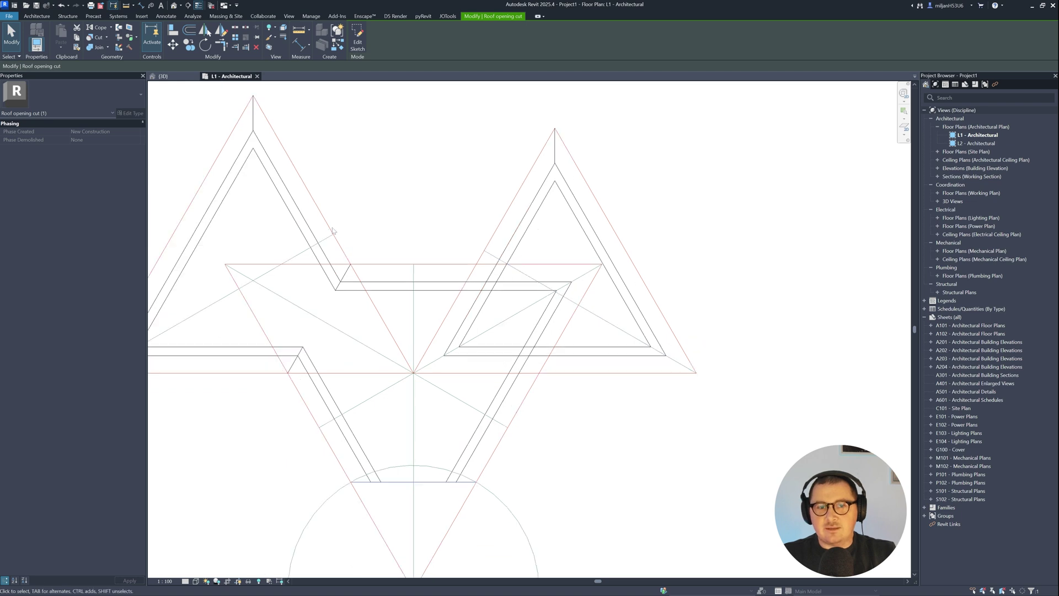
middle_drag(333, 231, 391, 243)
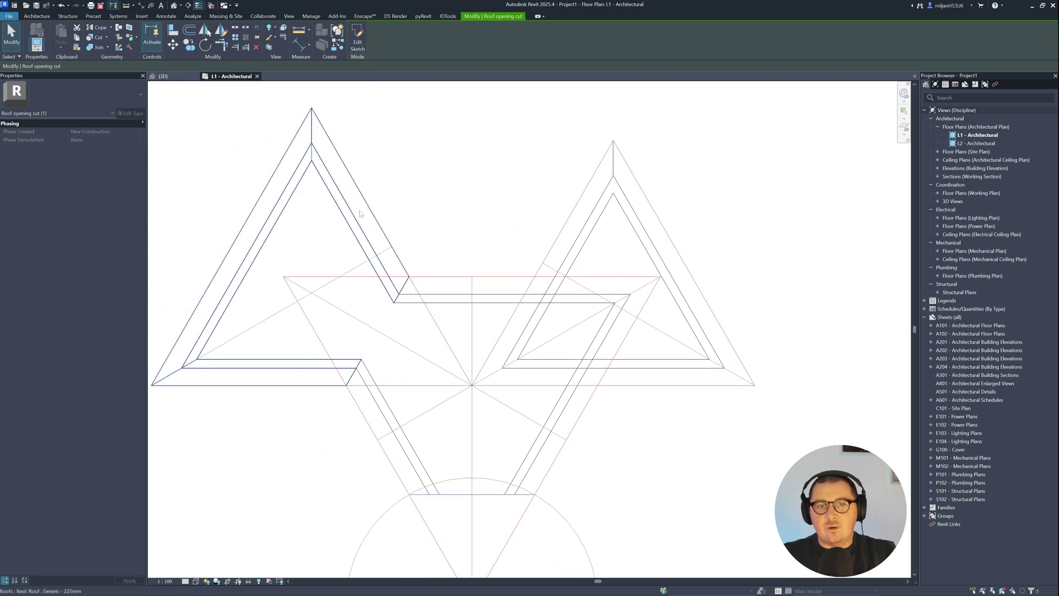
Start a vertical opening in the central roof, outlined by its upper and right edges and a diagonal through the intersections with the right-hand triangle.
click(37, 16)
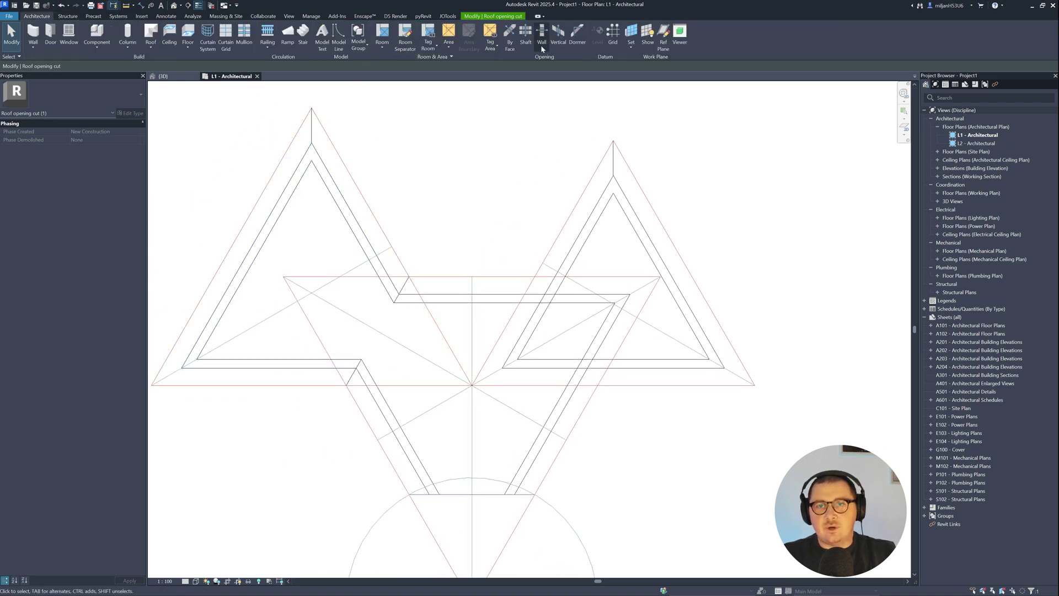
click(557, 44)
click(566, 299)
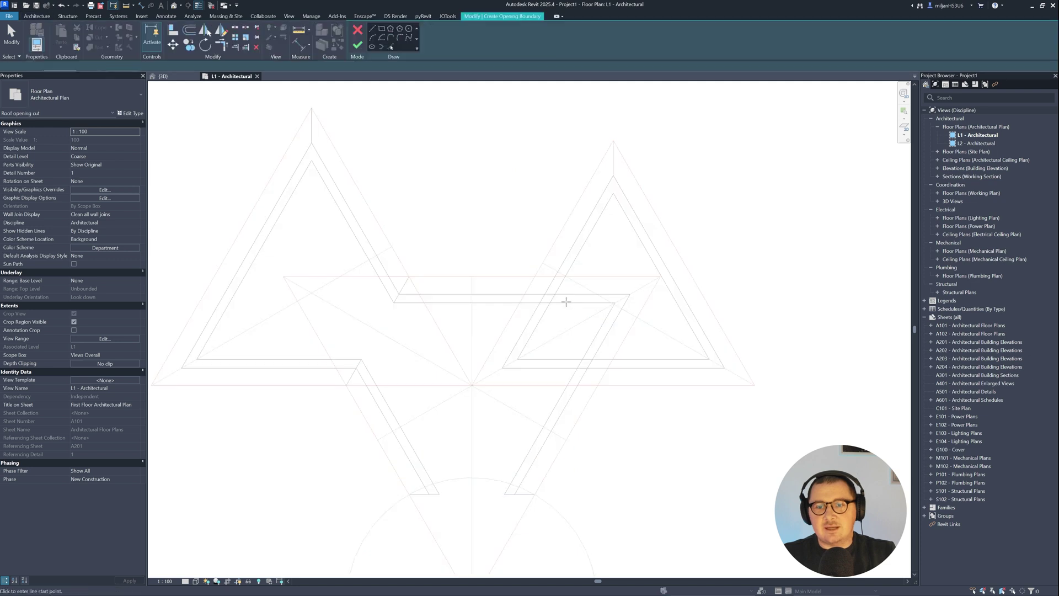
middle_drag(566, 303, 421, 243)
click(392, 48)
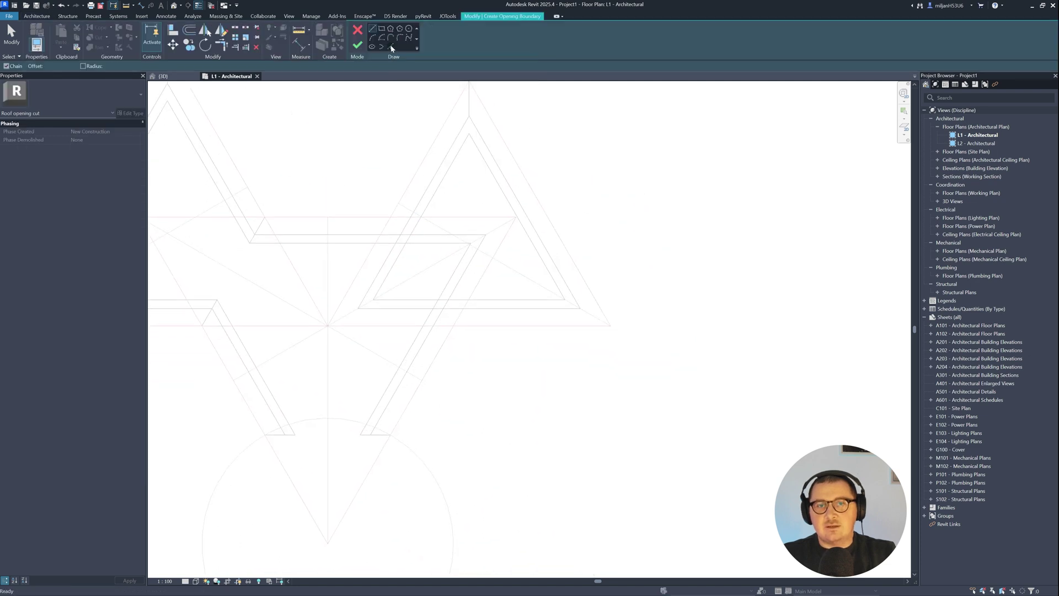
middle_drag(396, 265, 485, 265)
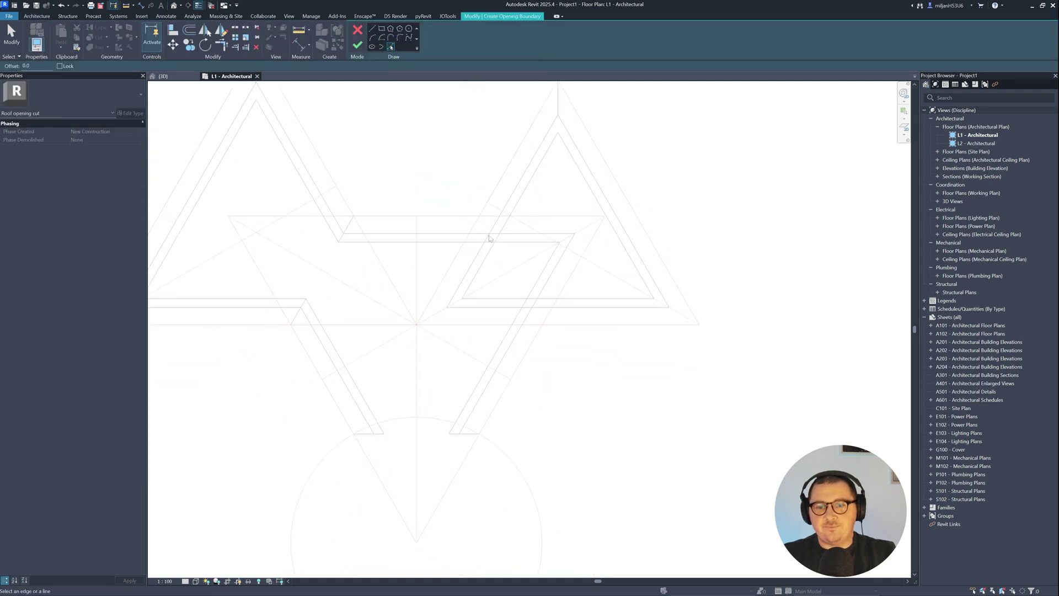
click(464, 216)
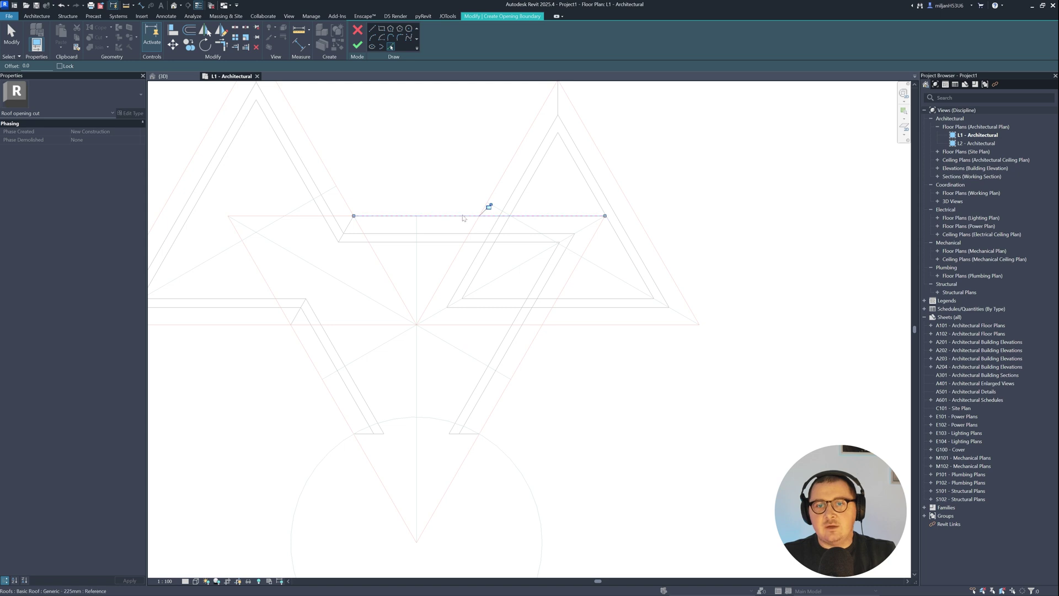
click(552, 307)
click(374, 29)
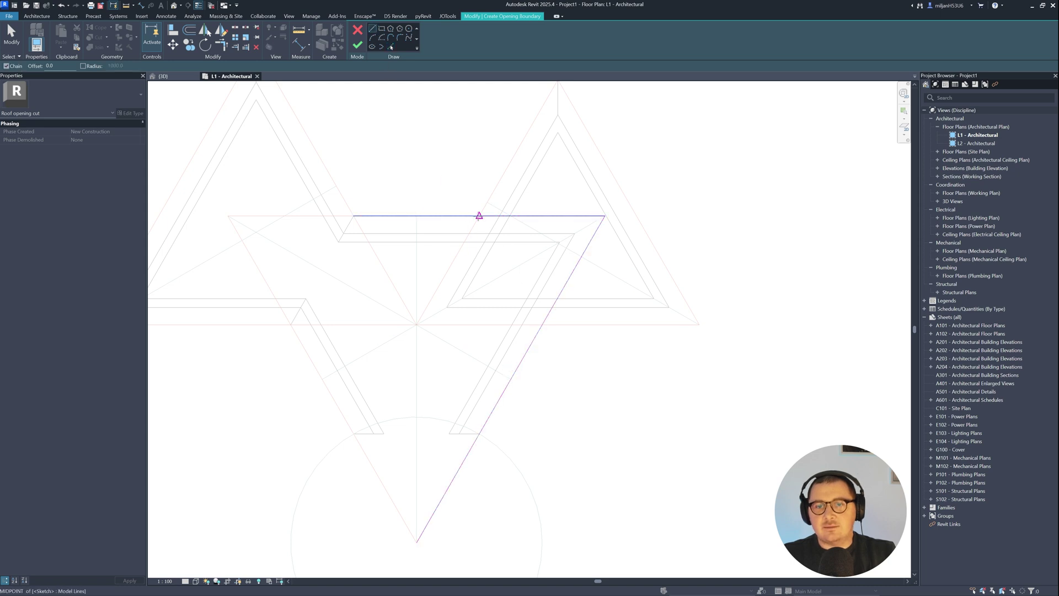
click(480, 215)
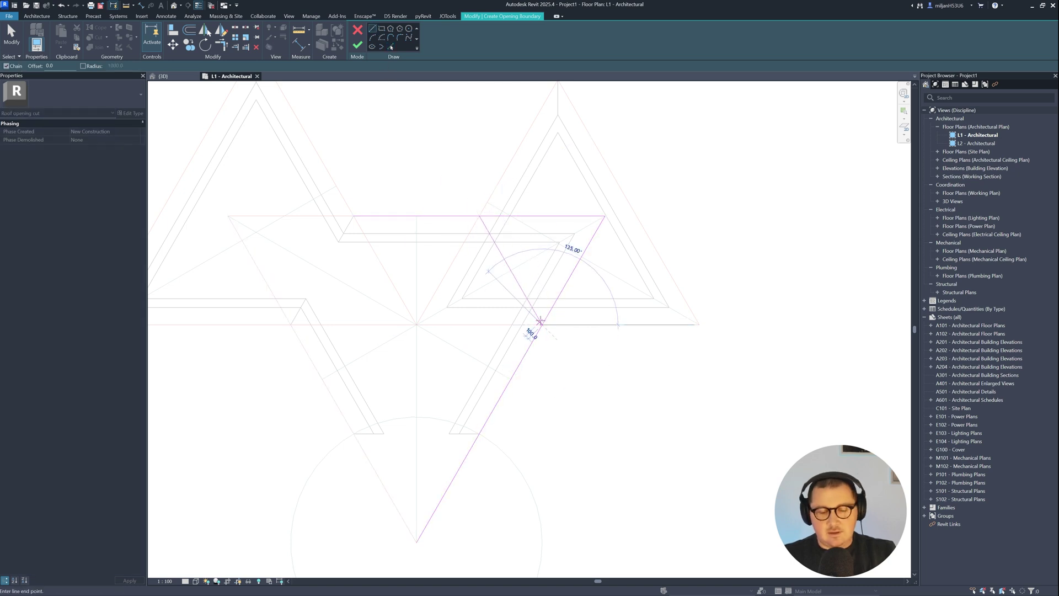
click(542, 324)
Trim the opening sketch to a closed triangle and apply the cut to the central roof's overlap with the right-hand roof.
key(t)
key(r)
click(540, 321)
click(548, 315)
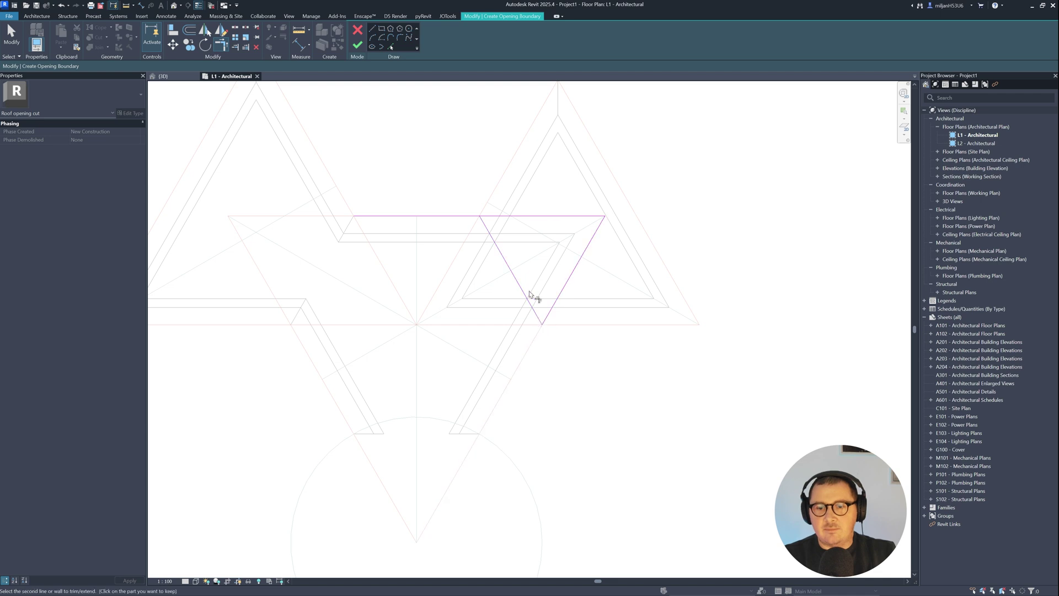
click(527, 298)
click(518, 216)
click(357, 46)
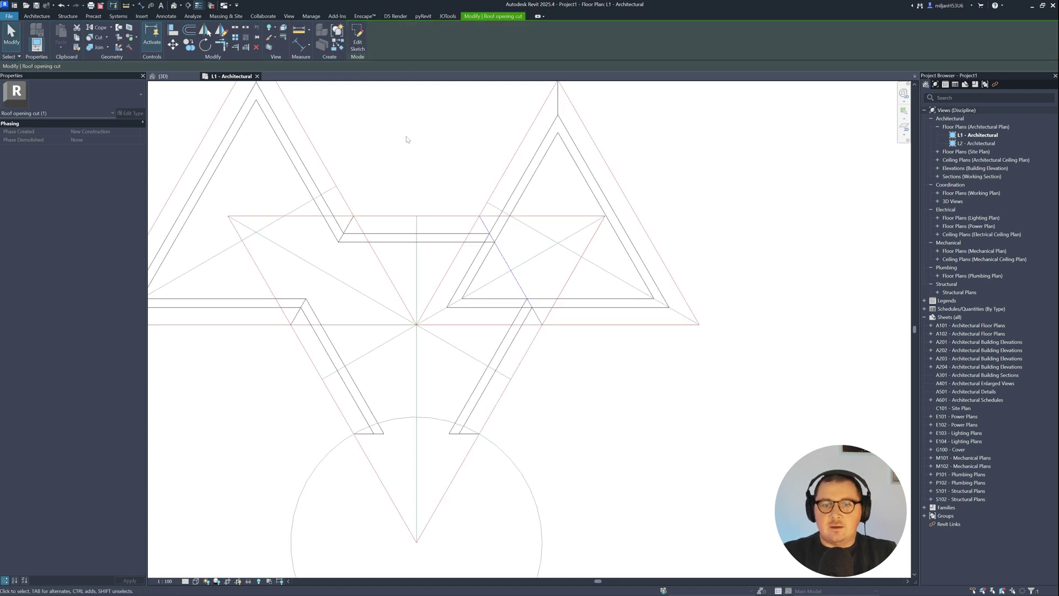
Draw a detail circle of about 3333 mm radius centred on the right-hand triangle's lower-left corner, reaching its intersection with the central triangle's upper edge.
click(505, 205)
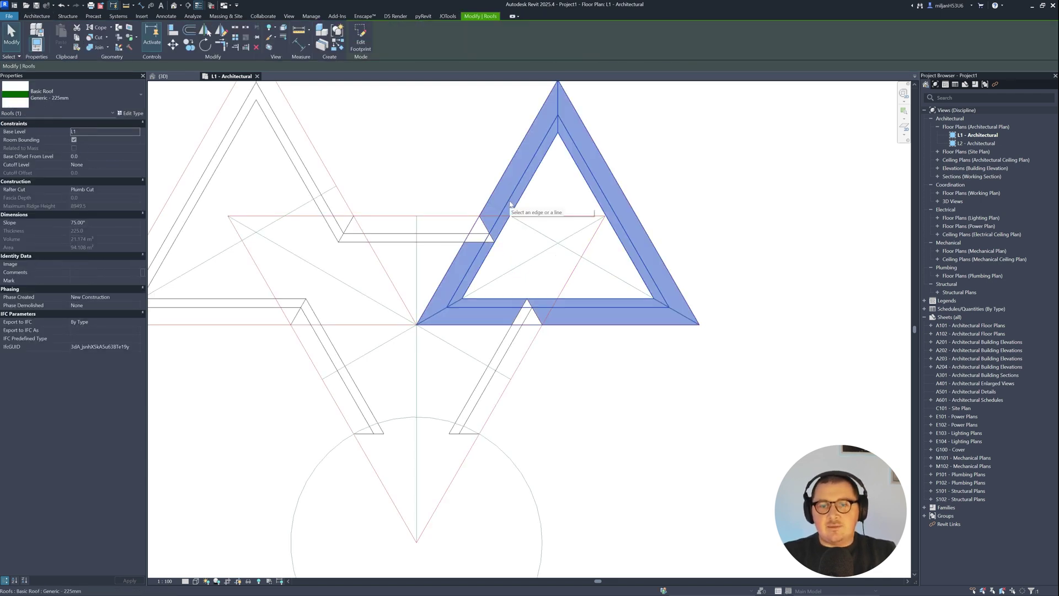
middle_drag(470, 168, 458, 224)
click(458, 225)
scroll(463, 311, down, 1)
middle_drag(464, 313, 459, 304)
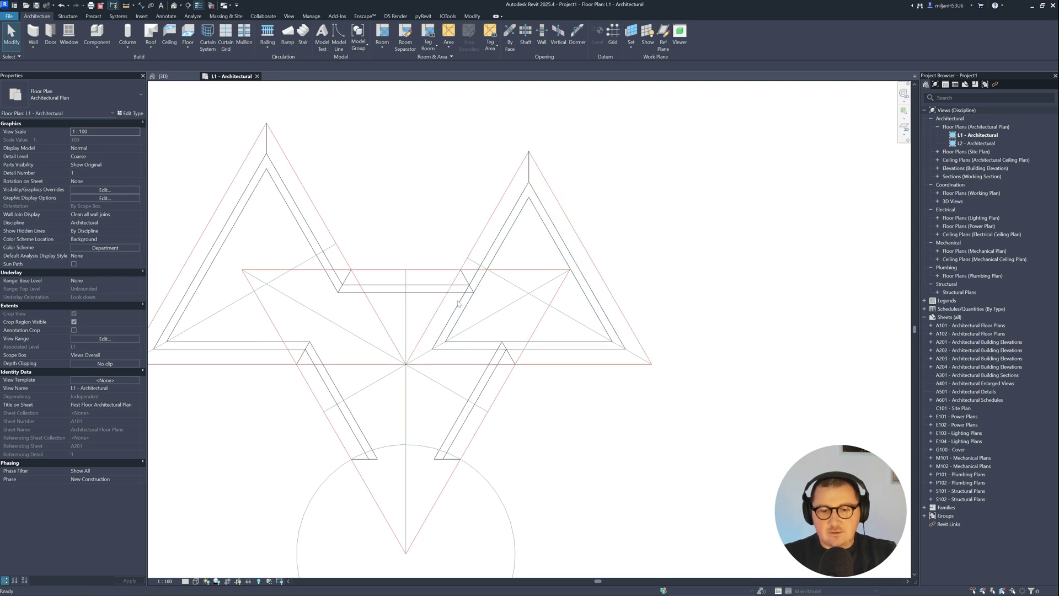
key(d)
key(l)
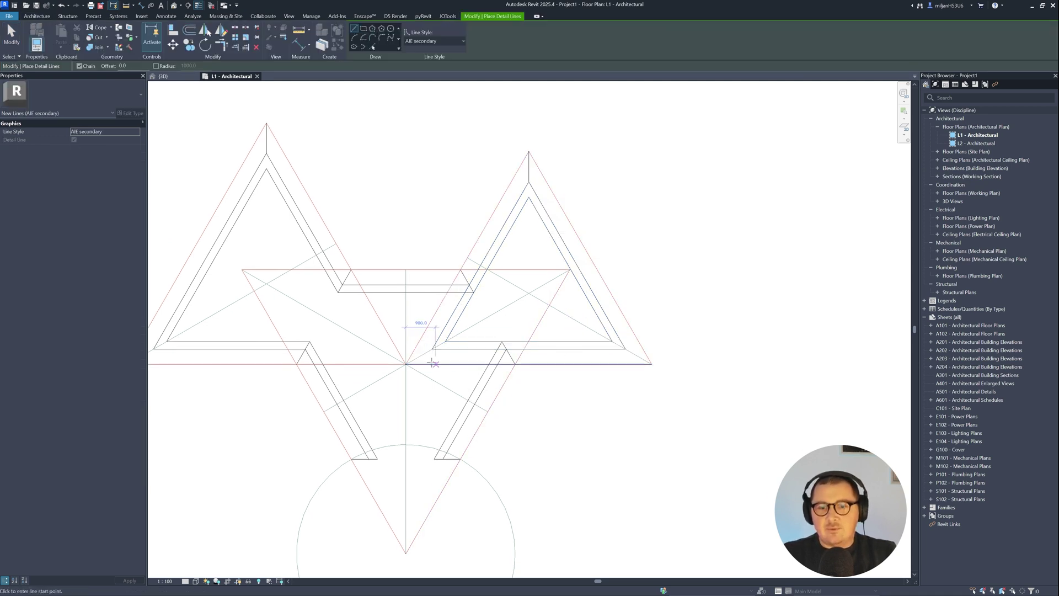
click(406, 364)
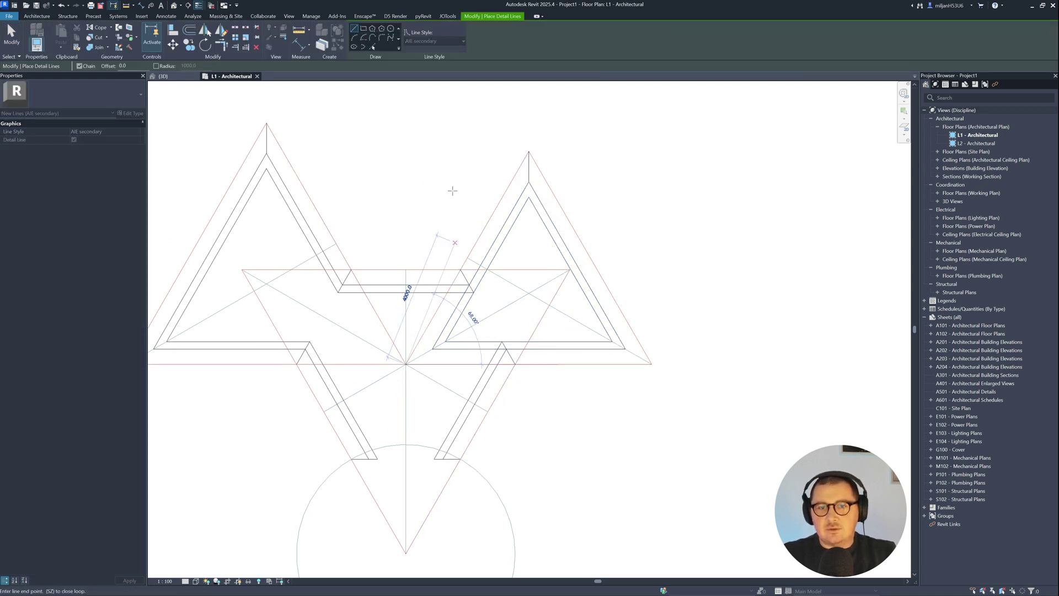
key(Escape)
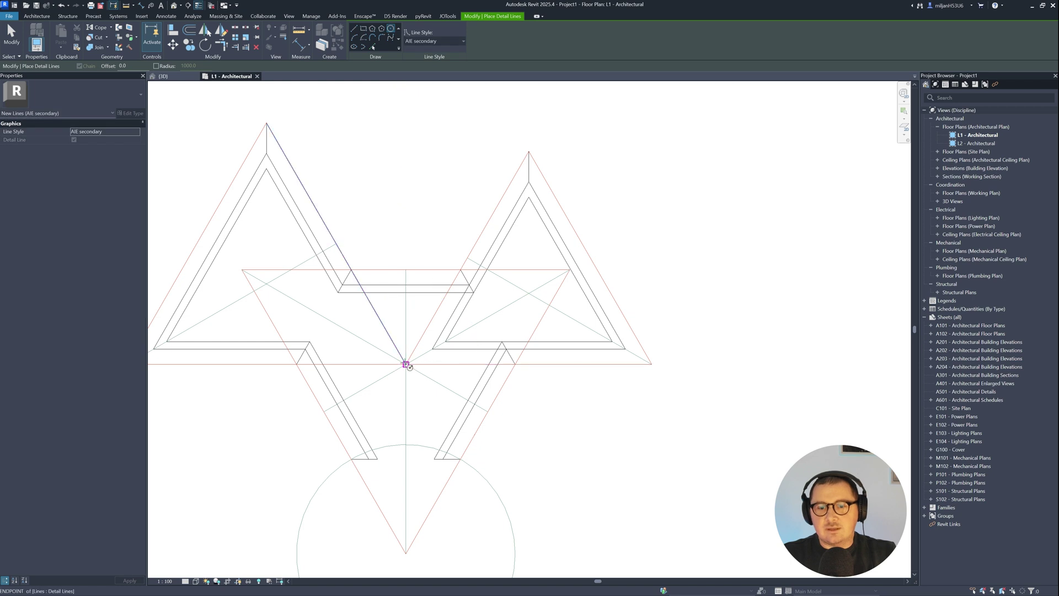
click(406, 364)
click(461, 270)
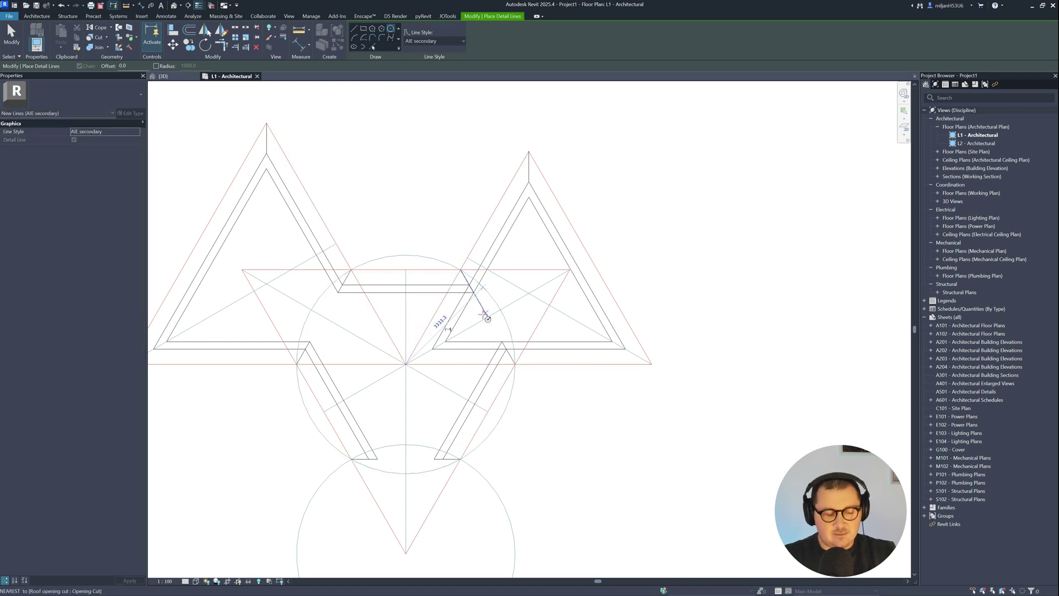
key(Escape)
key(Escape)
Copy the new detail circle from its centre to the right-hand triangle's apex and lower-right corner.
key(c)
key(p)
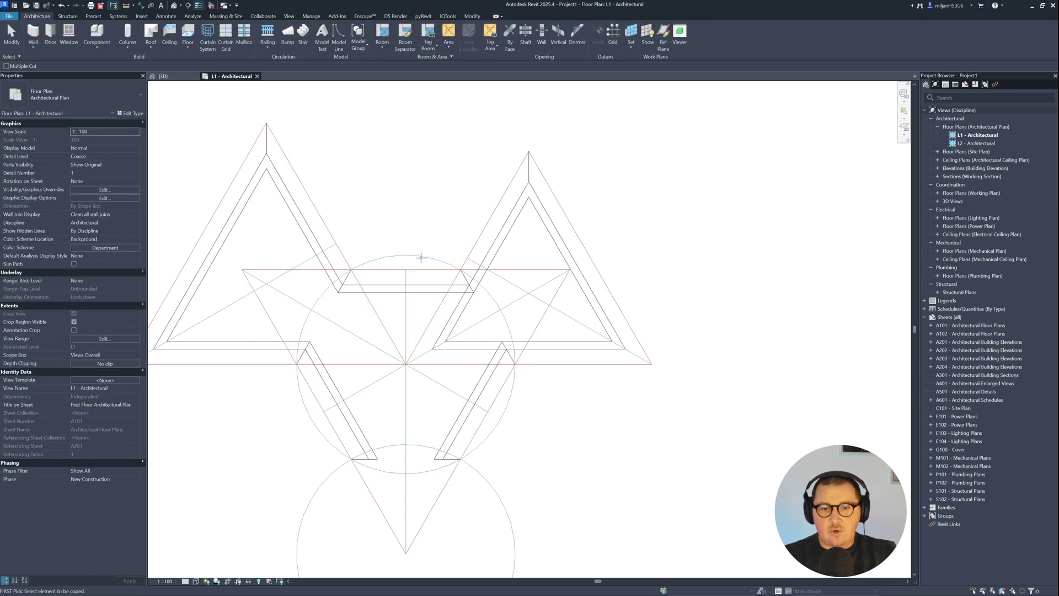
key(Escape)
click(410, 256)
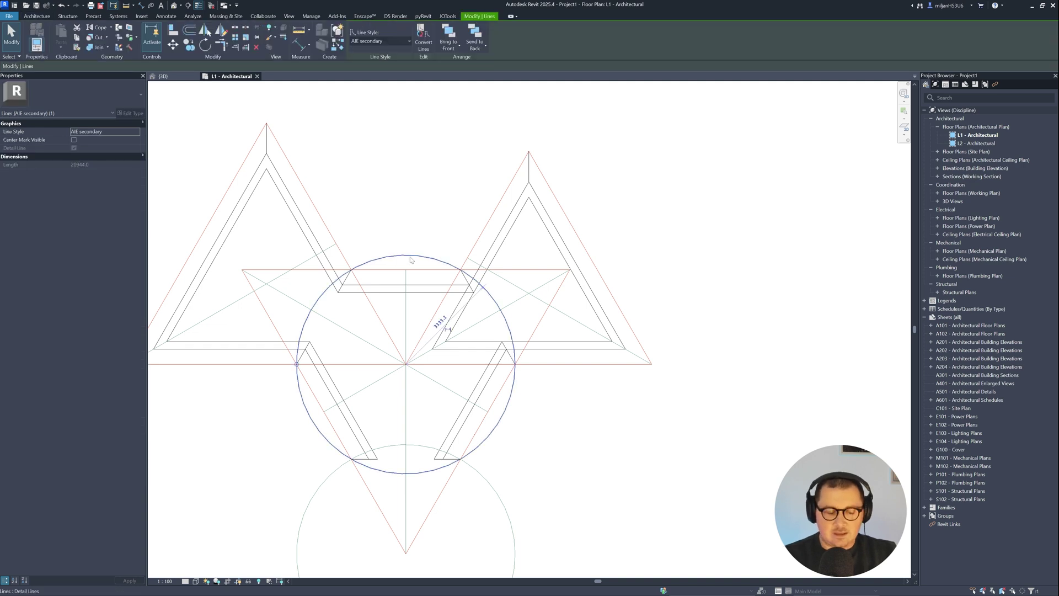
key(c)
key(o)
click(406, 364)
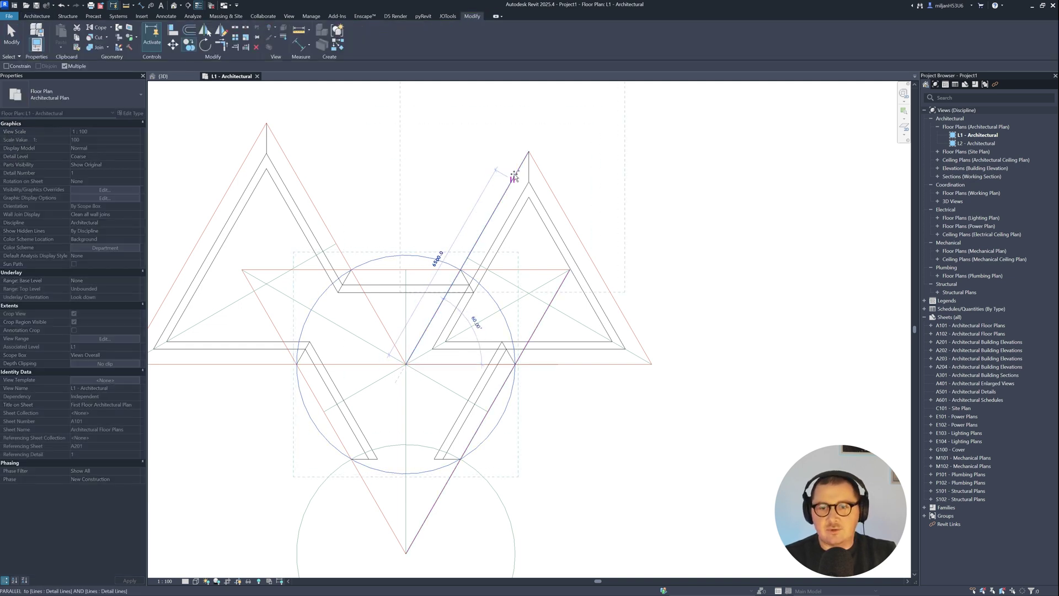
click(529, 151)
click(652, 364)
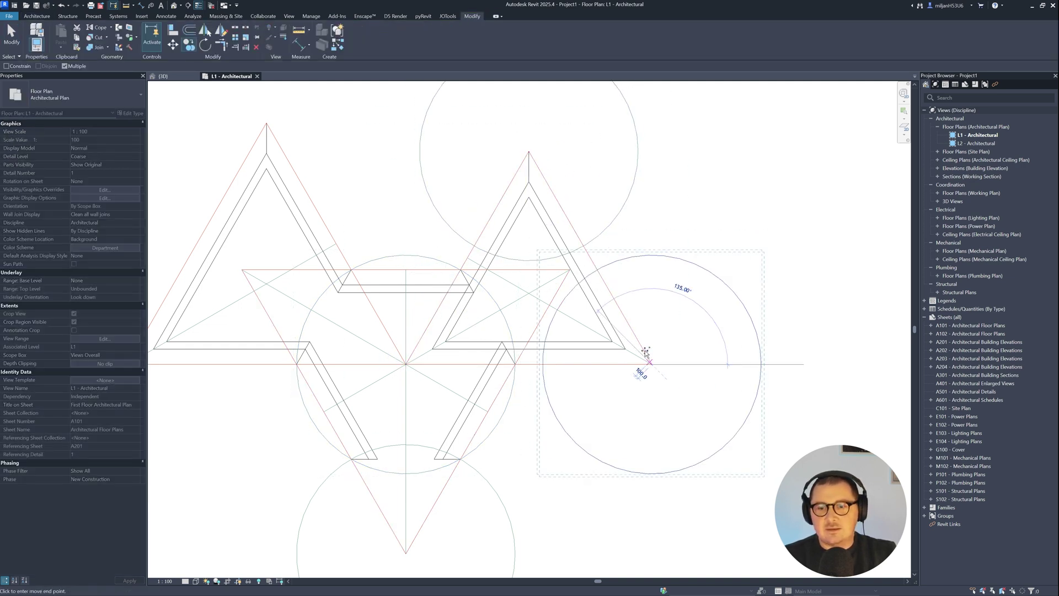
click(12, 36)
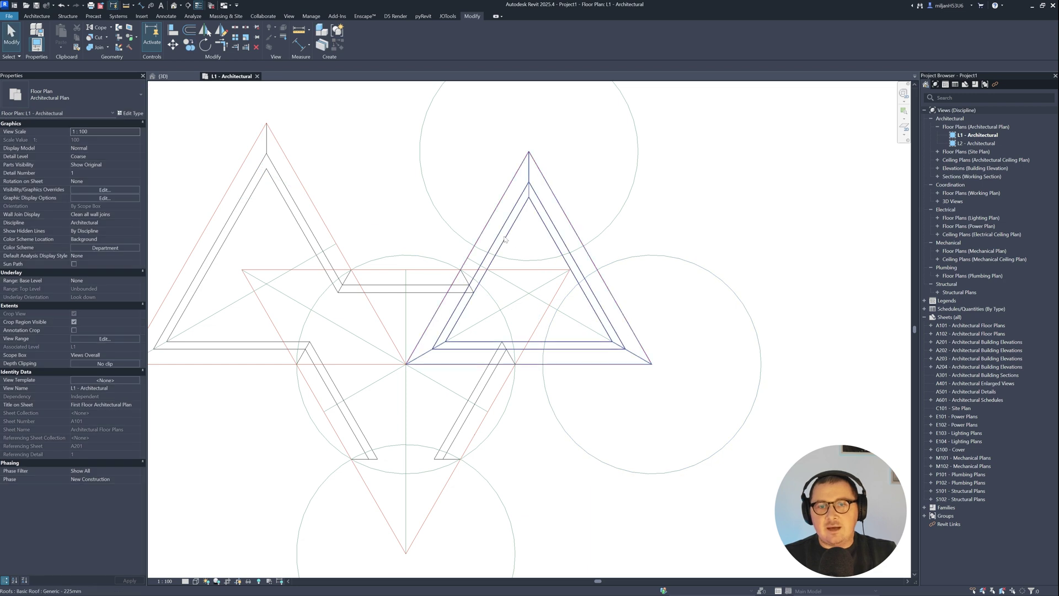
Start a vertical opening in the right-hand roof and pick its three outer edges as boundary lines.
click(35, 17)
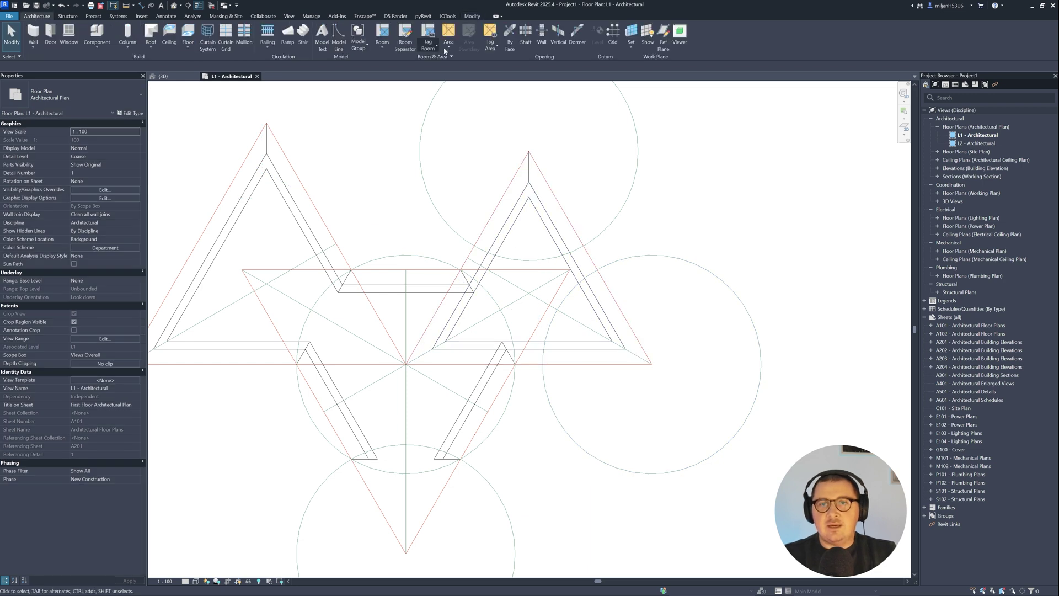
click(576, 34)
click(556, 228)
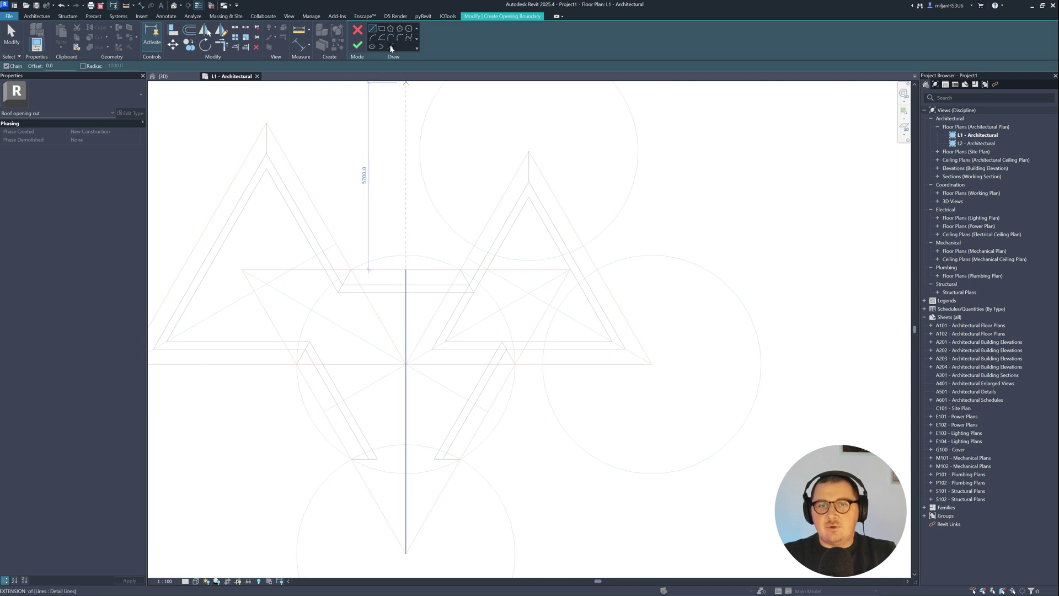
click(391, 46)
click(511, 181)
click(557, 199)
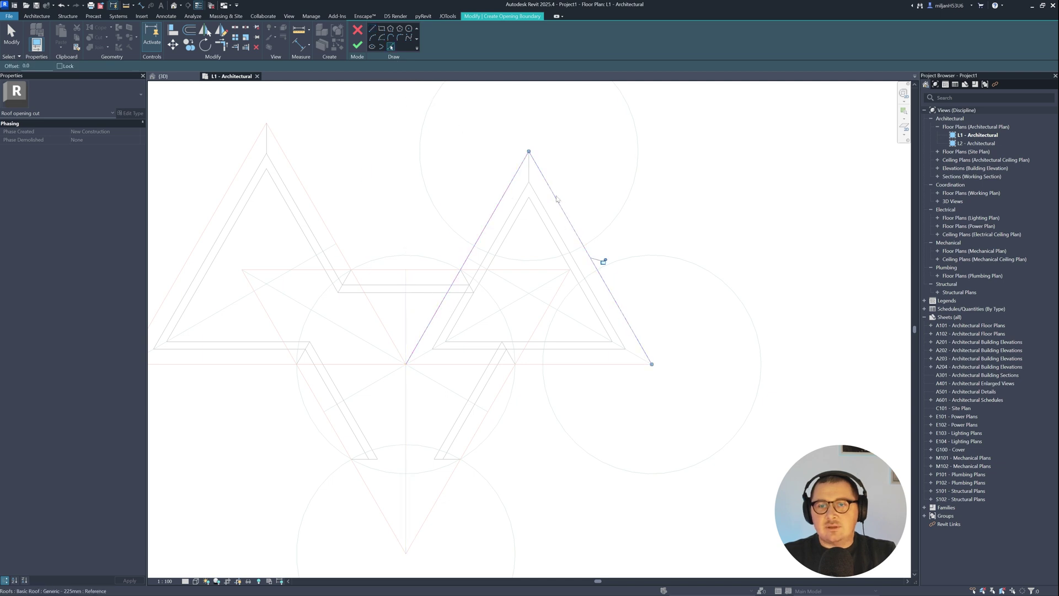
click(543, 365)
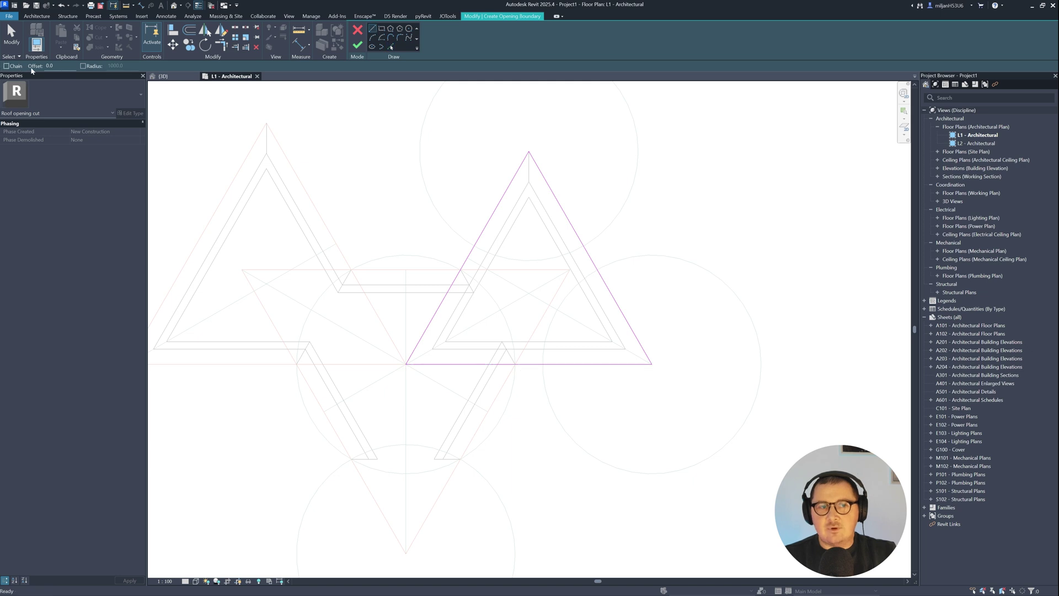
With Chain disabled, draw three boundary lines across the right-hand triangle's corners between the circles' intersections with its edges.
click(474, 246)
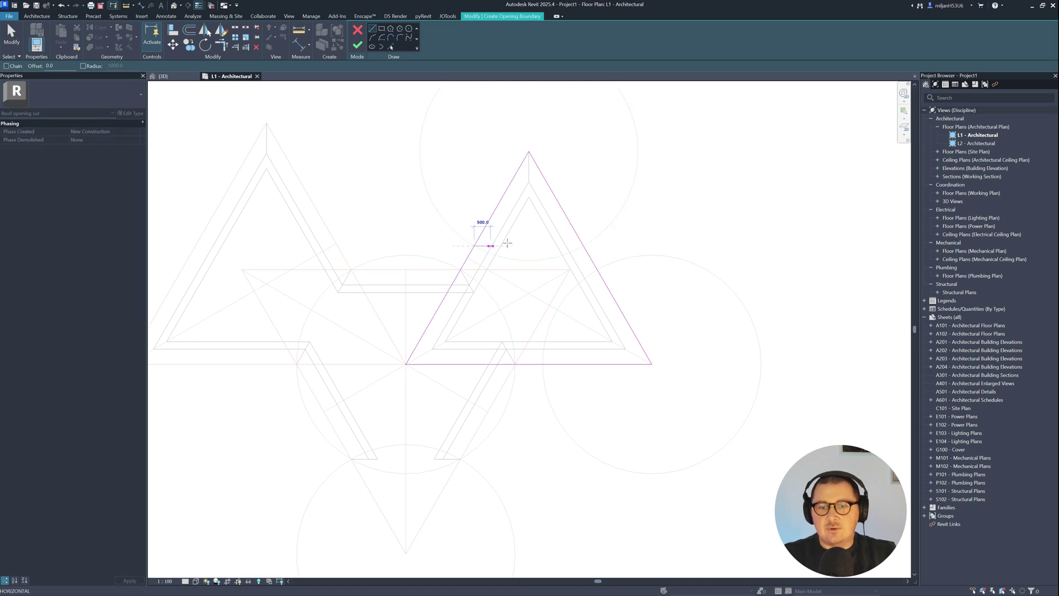
click(583, 246)
click(584, 246)
click(597, 271)
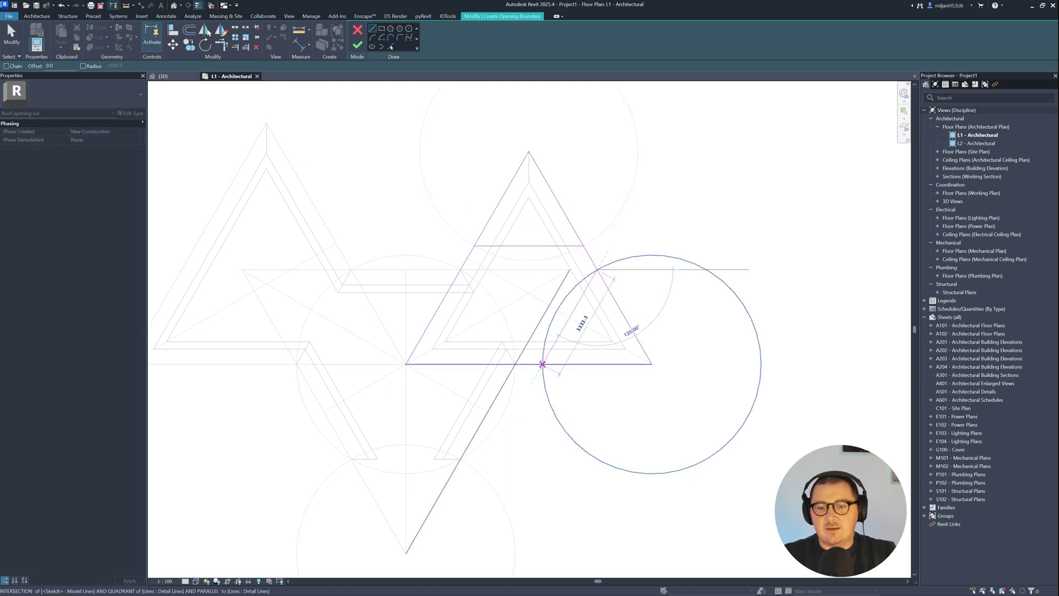
click(543, 364)
click(514, 364)
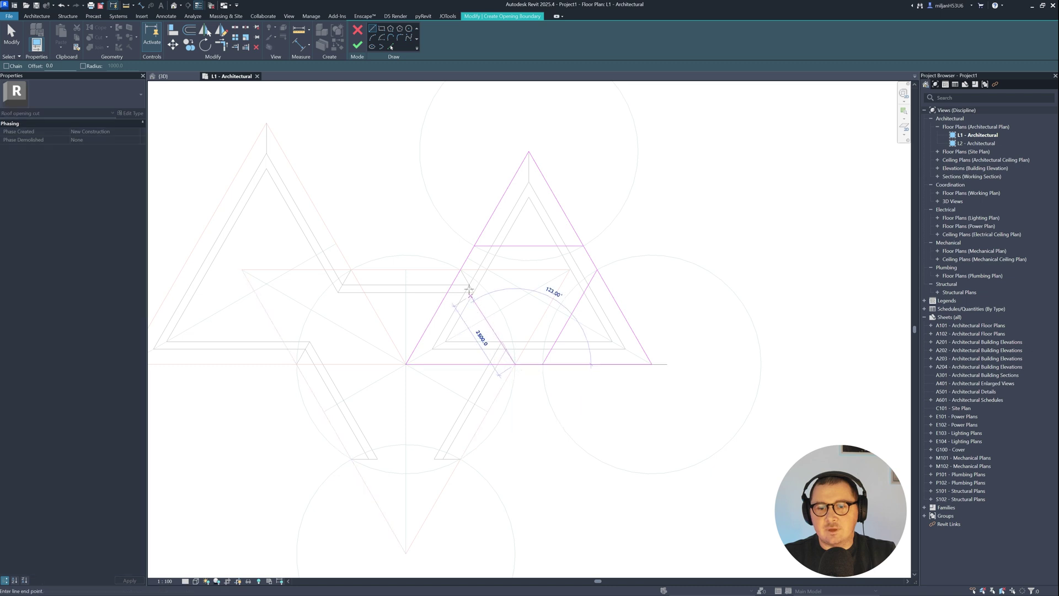
click(460, 270)
Trim the opening sketch into three separate corner triangles and apply the cut to the right-hand roof, inspecting the result in 3D.
key(s)
key(l)
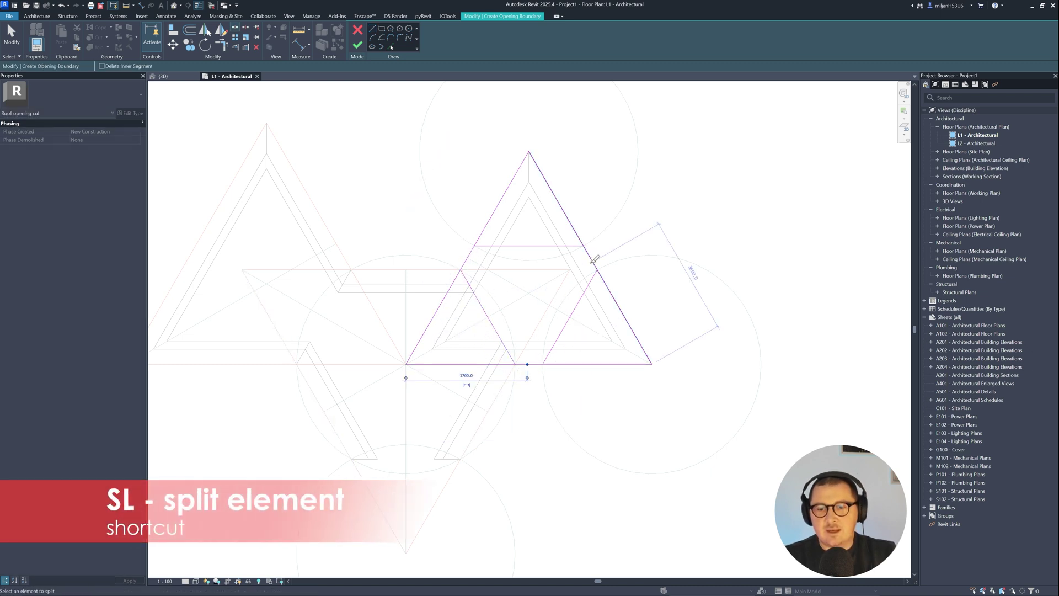
key(t)
key(r)
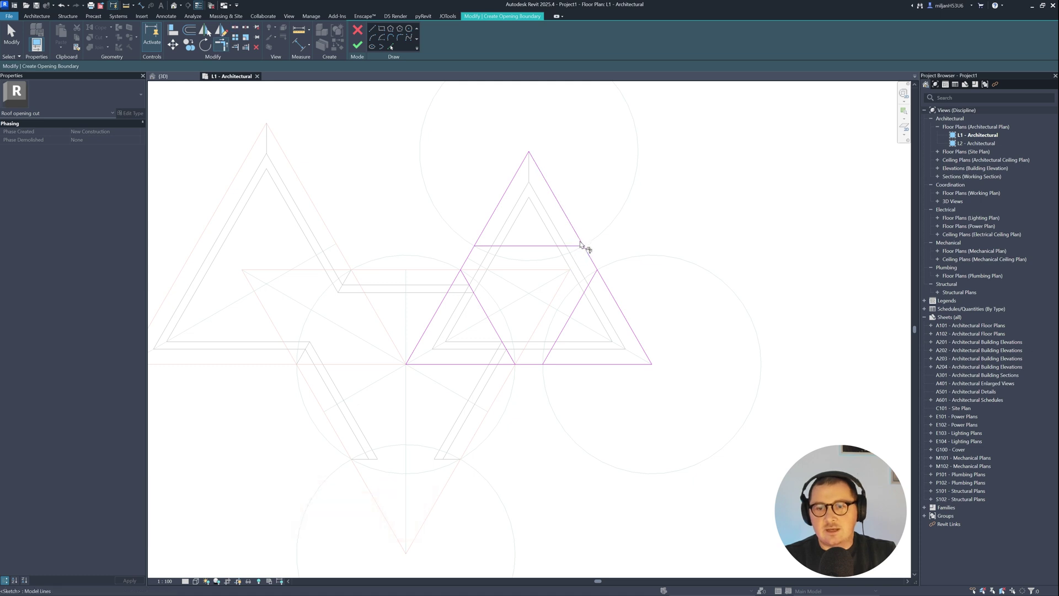
click(591, 287)
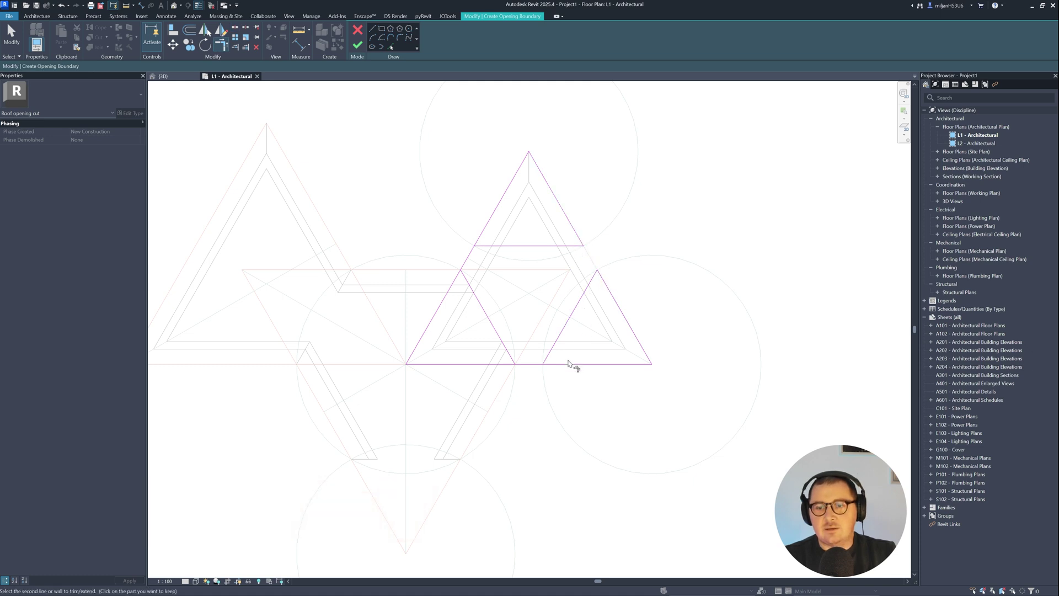
click(568, 364)
click(506, 347)
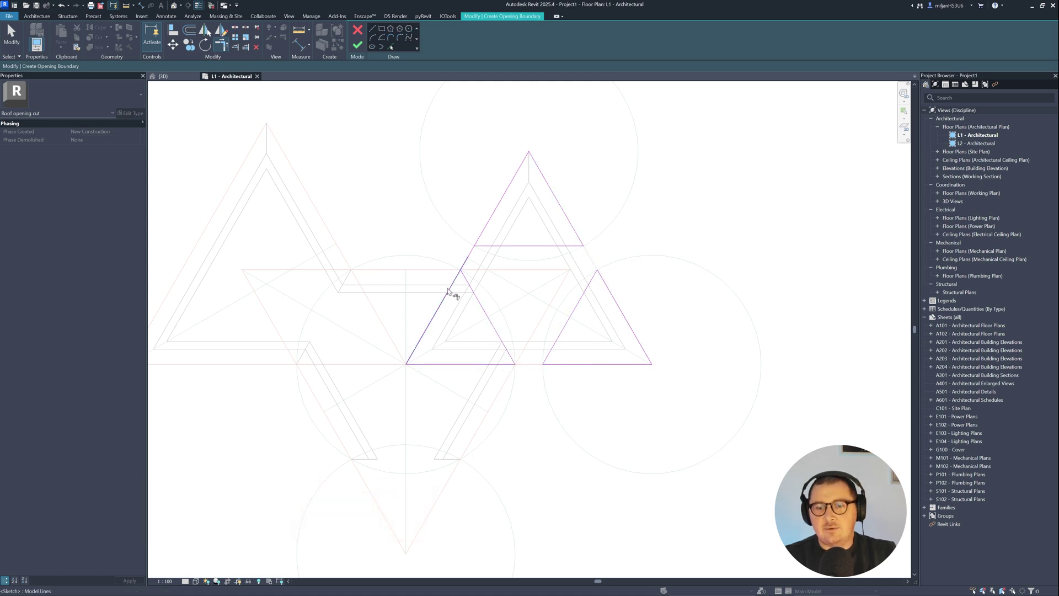
click(450, 290)
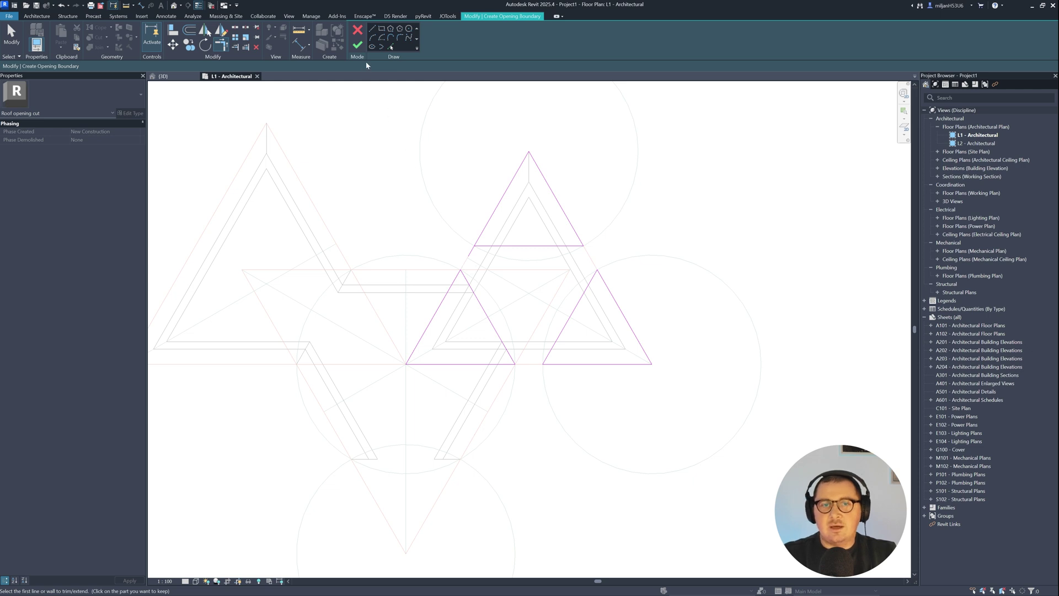
click(477, 237)
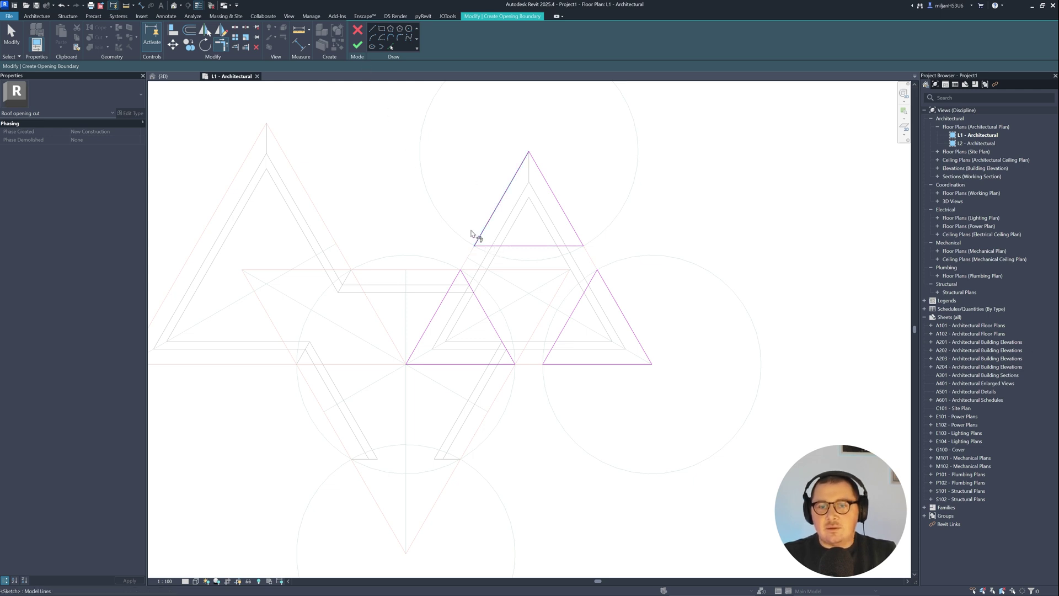
click(358, 45)
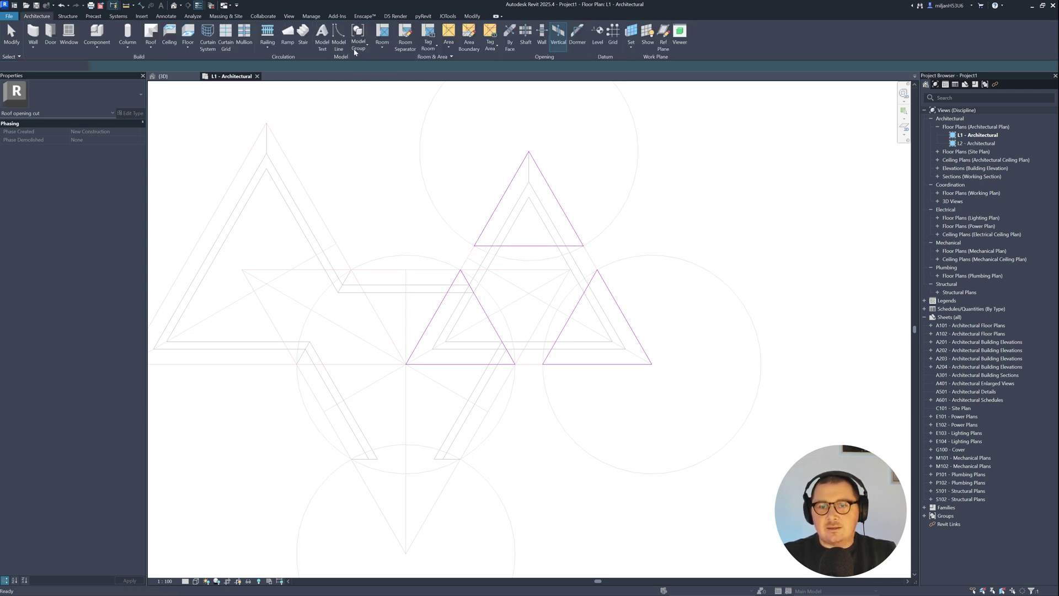
click(163, 76)
shift+middle_drag(389, 261, 671, 276)
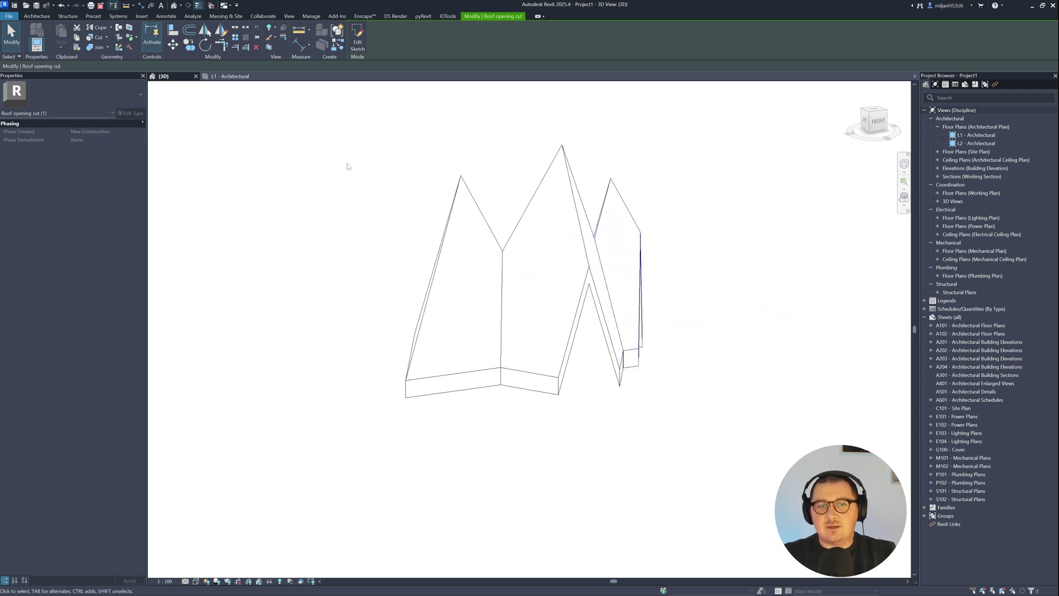
In the L1 plan, edit the right-hand roof's opening boundary and shift the apex triangle's base upward, leaving sides of about 2 m.
click(225, 77)
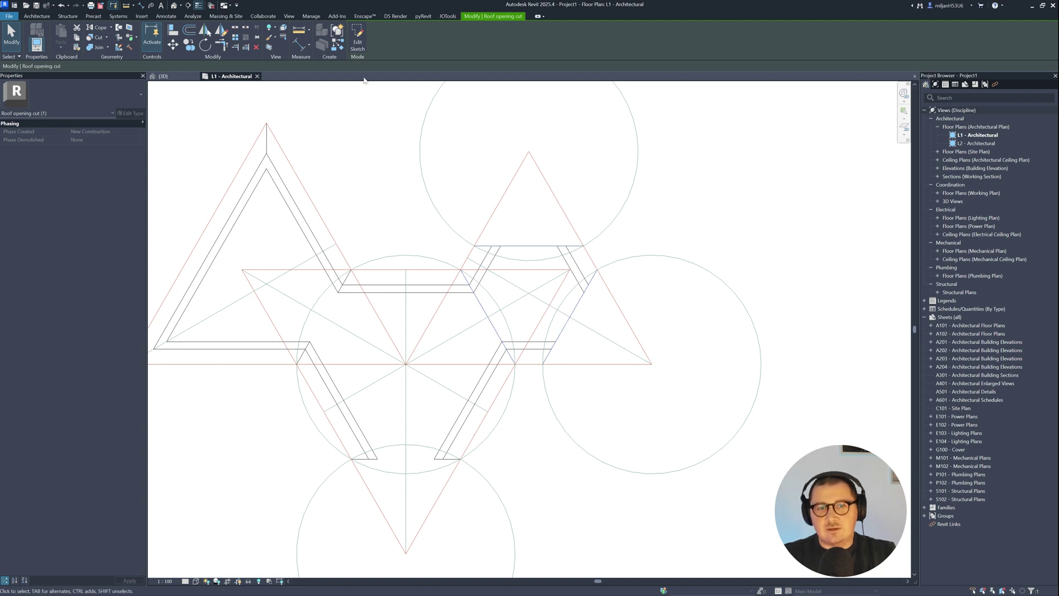
click(358, 37)
click(528, 245)
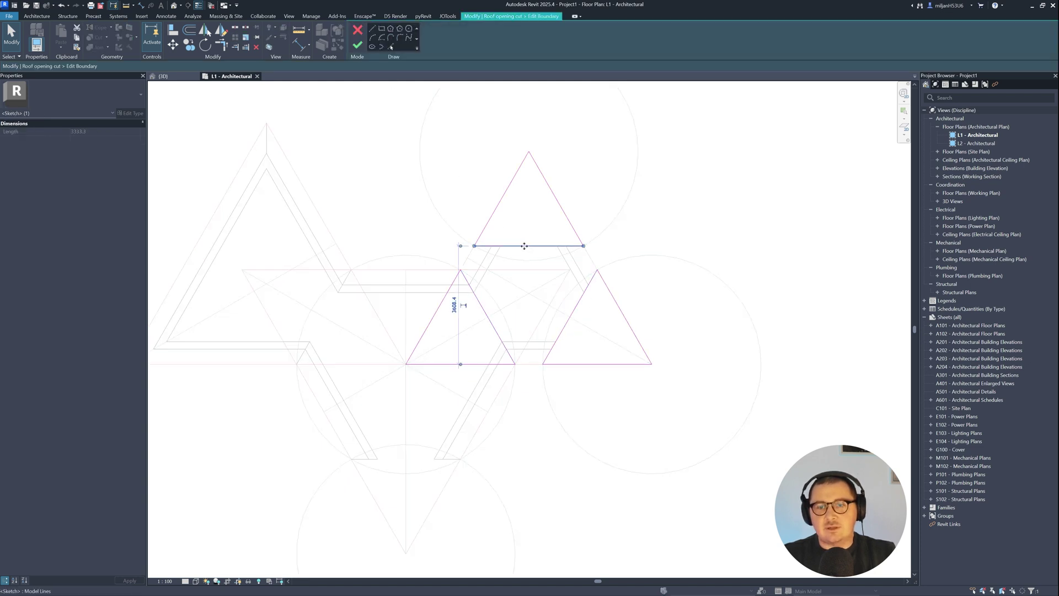
drag(528, 245, 529, 207)
click(492, 170)
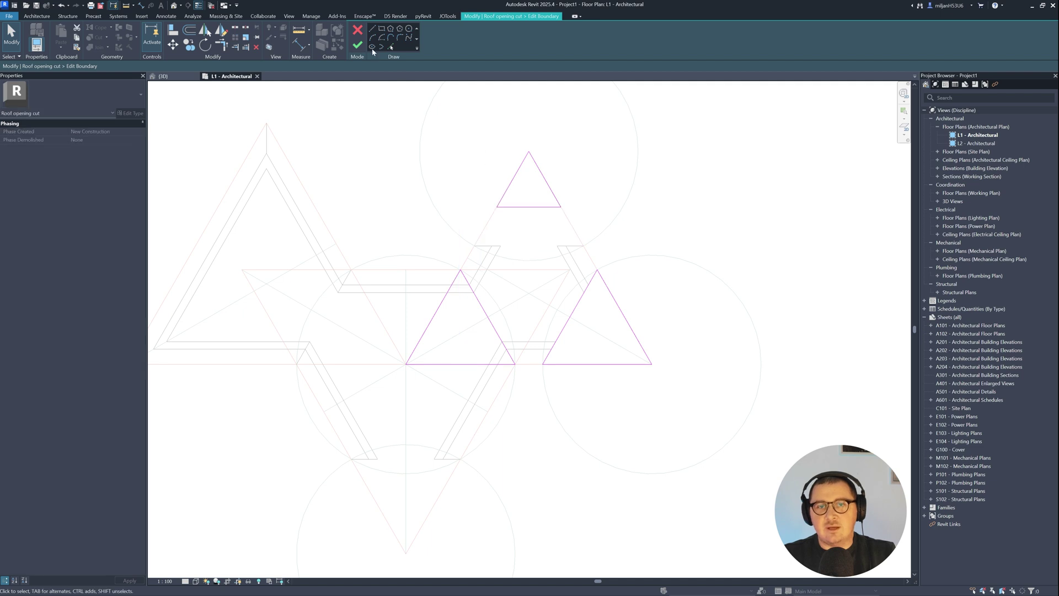
Sketch a guide circle with a 2000 mm radius centred on the apex of the upper corner triangle.
click(409, 30)
click(529, 151)
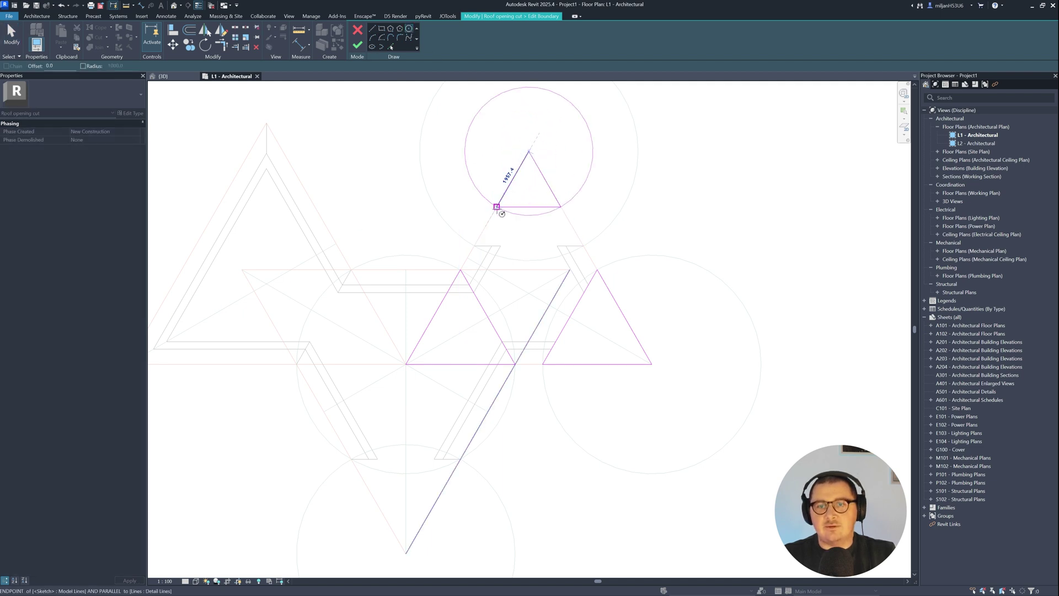
text(2000)
key(Return)
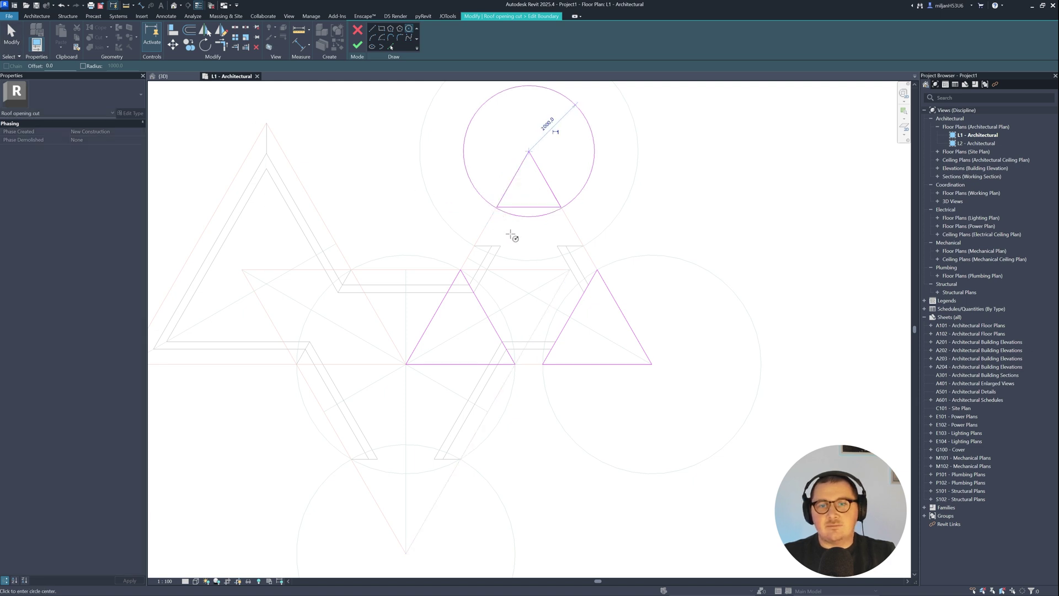
scroll(519, 223, up, 3)
key(Escape)
Move the apex triangle's base to the circle's intersection with the roof edge and delete the guide circle.
click(518, 192)
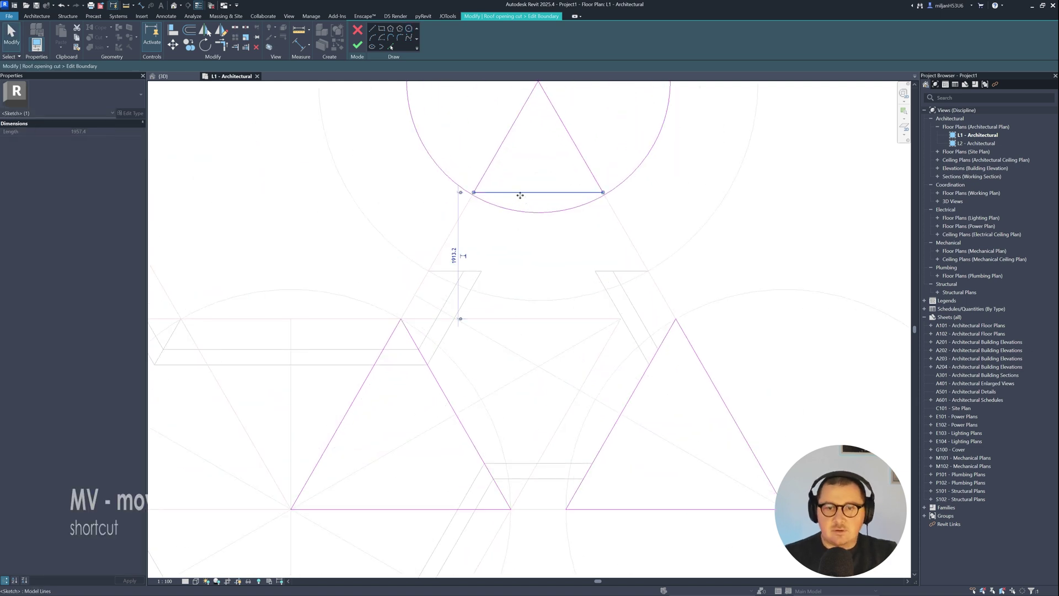
scroll(514, 194, up, 1)
key(v)
click(461, 192)
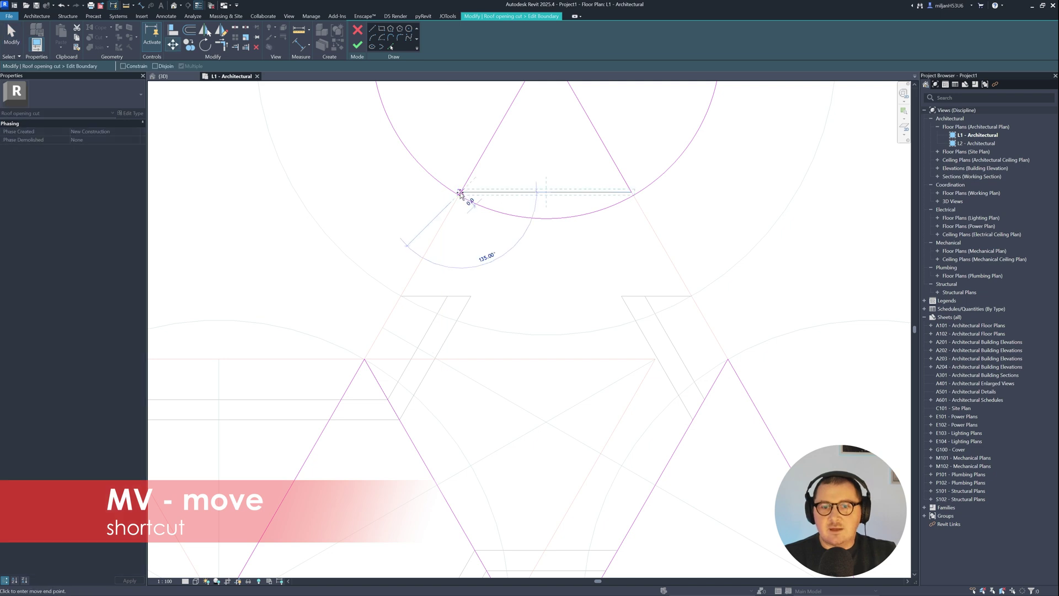
click(459, 195)
click(500, 238)
click(522, 217)
scroll(522, 216, down, 3)
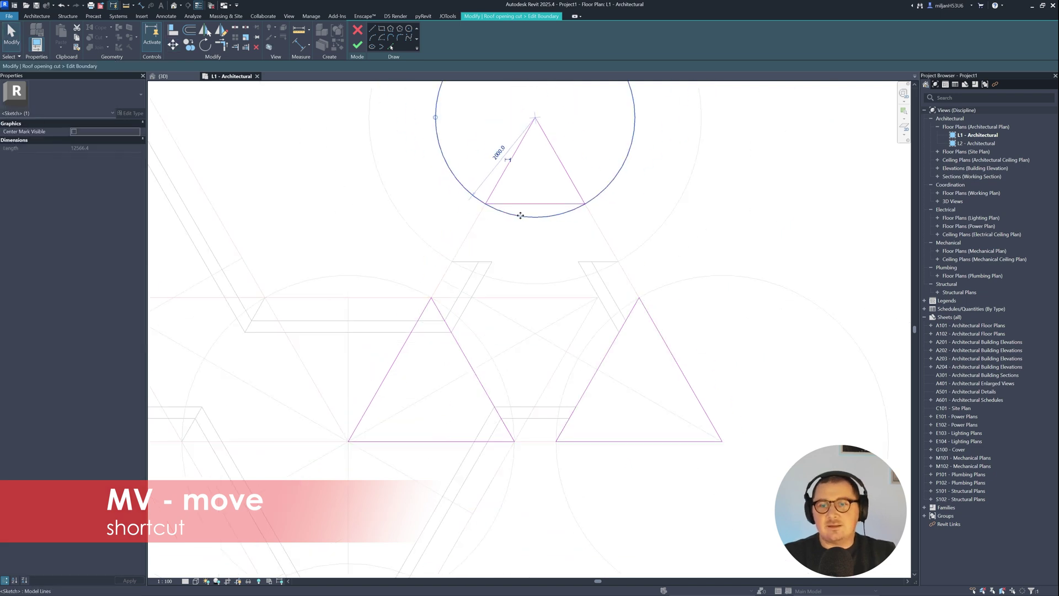
key(Delete)
Sketch a guide circle with a 2000 mm radius centred on the right-hand roof's lower-right corner.
click(604, 330)
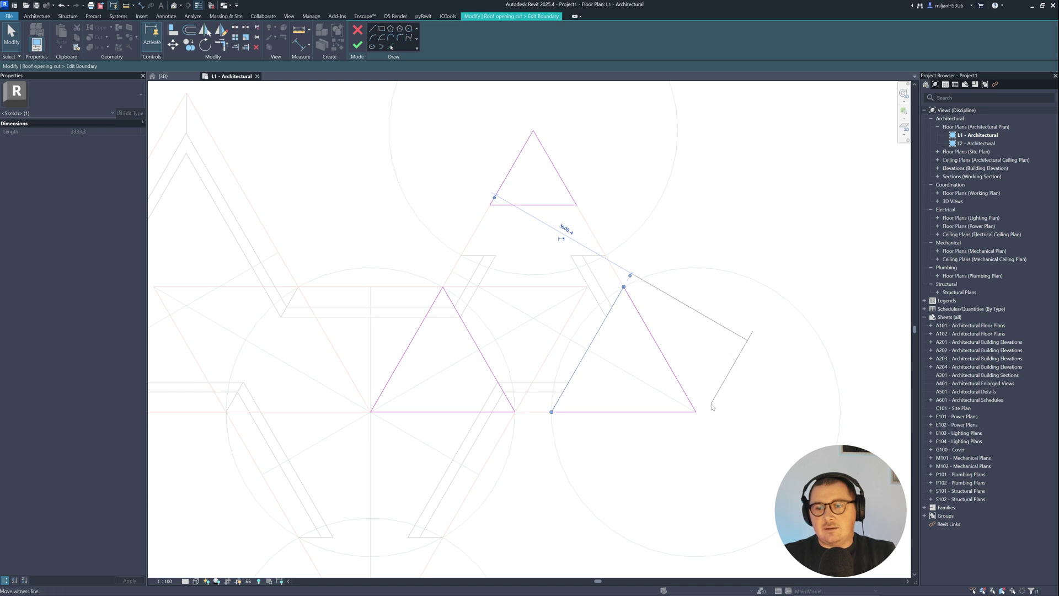
drag(711, 404, 709, 408)
click(408, 29)
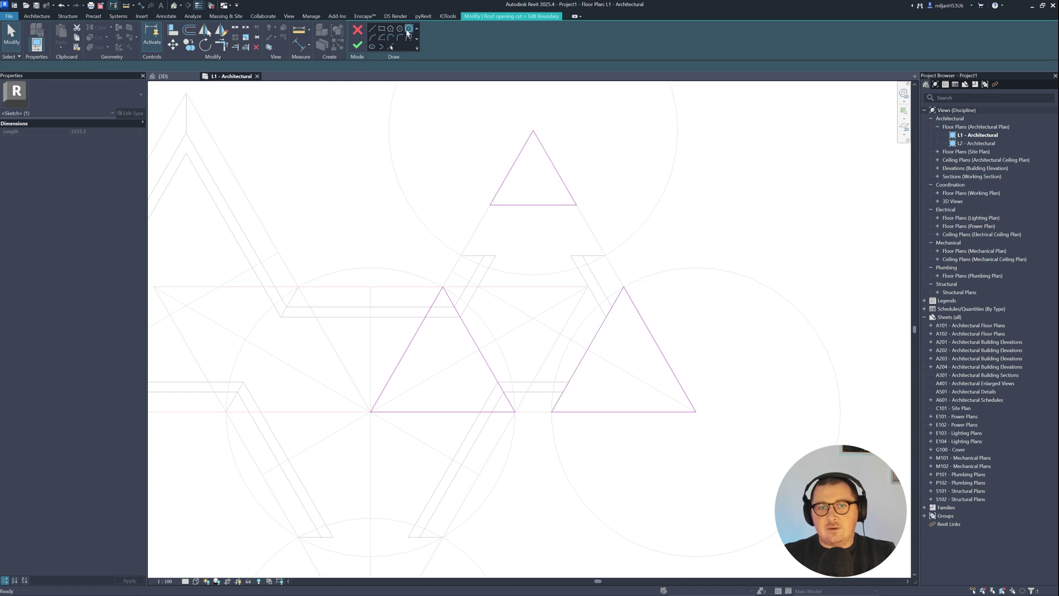
click(696, 411)
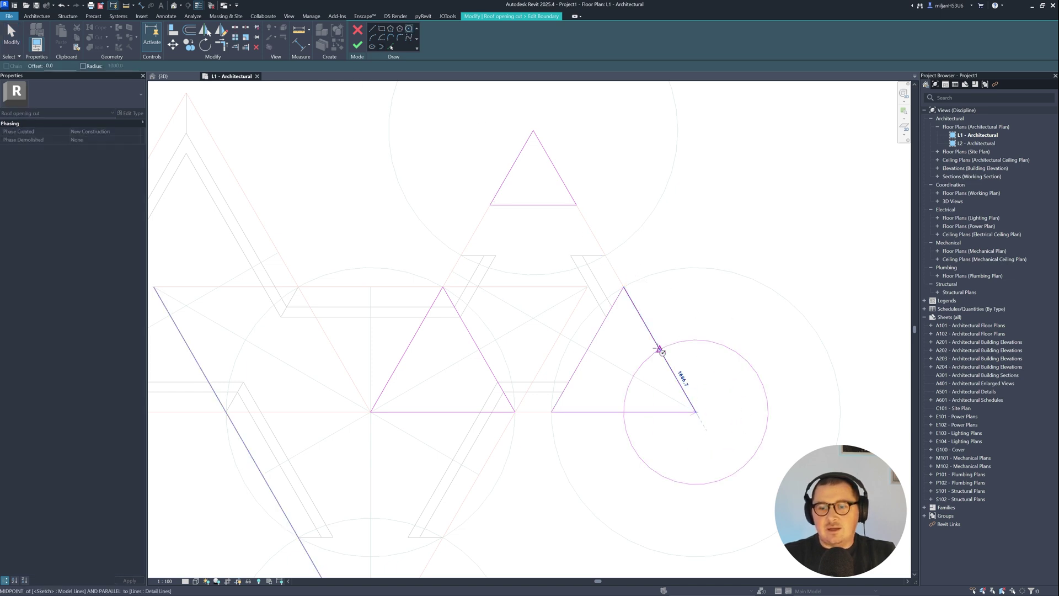
text(2000)
key(Return)
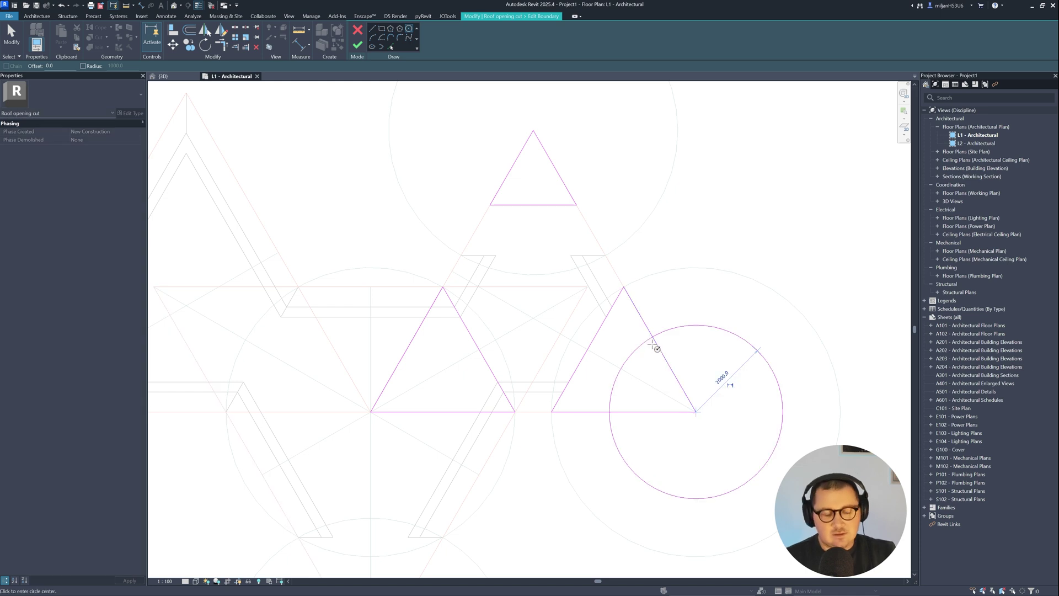
key(Escape)
Move the lower-right triangle's inner edge onto the circle's intersections, delete the circle, and finish the opening, inspecting it in 3D.
click(605, 315)
drag(604, 315, 665, 341)
click(670, 330)
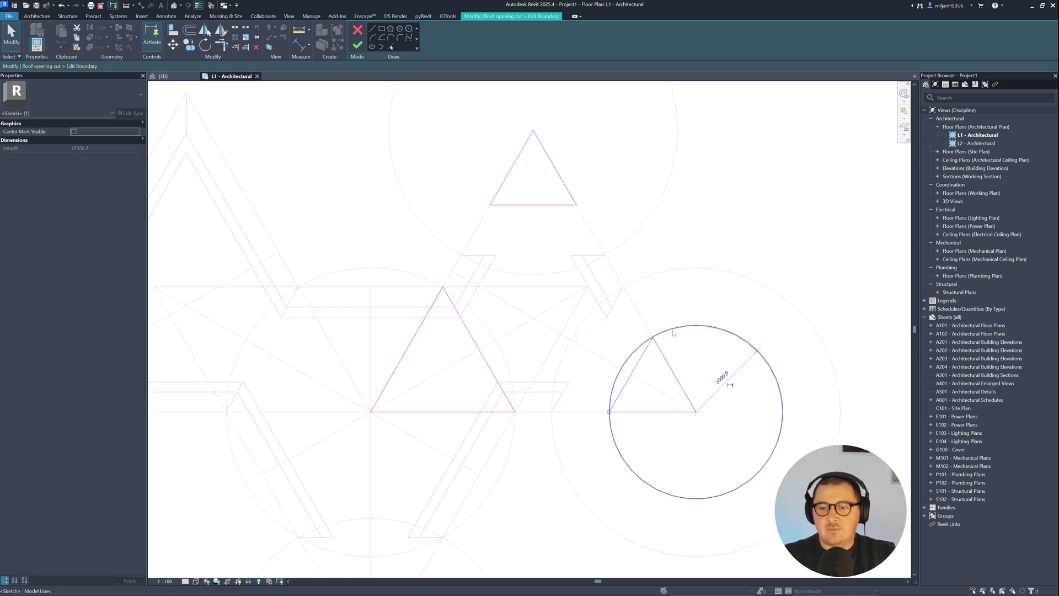
key(Delete)
click(358, 45)
click(163, 77)
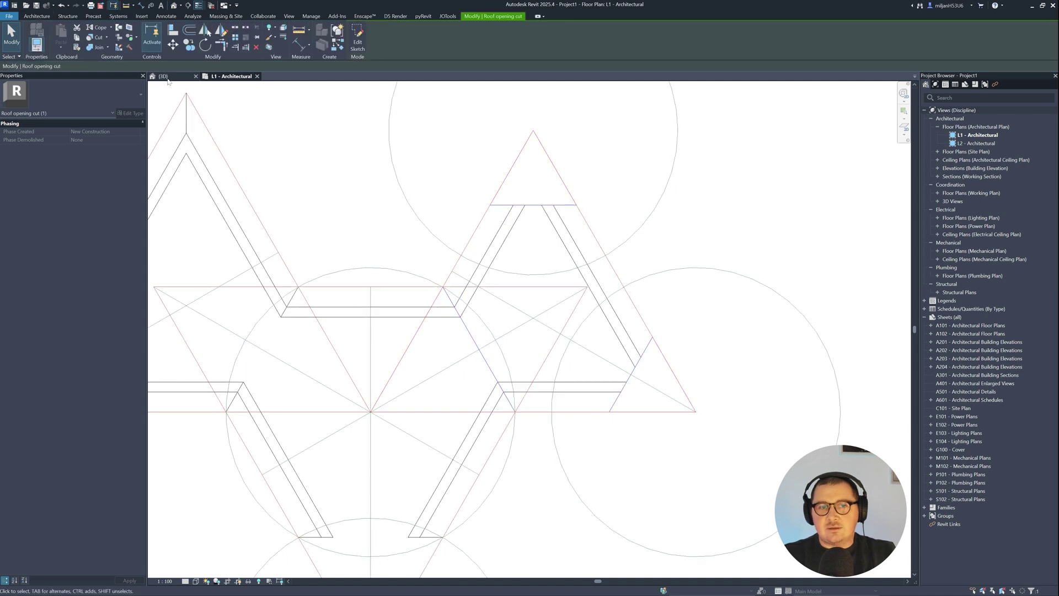
mouse_move(478, 293)
shift+middle_down()
mouse_move(612, 415)
mouse_move(468, 362)
mouse_move(636, 431)
mouse_move(607, 421)
shift+middle_up()
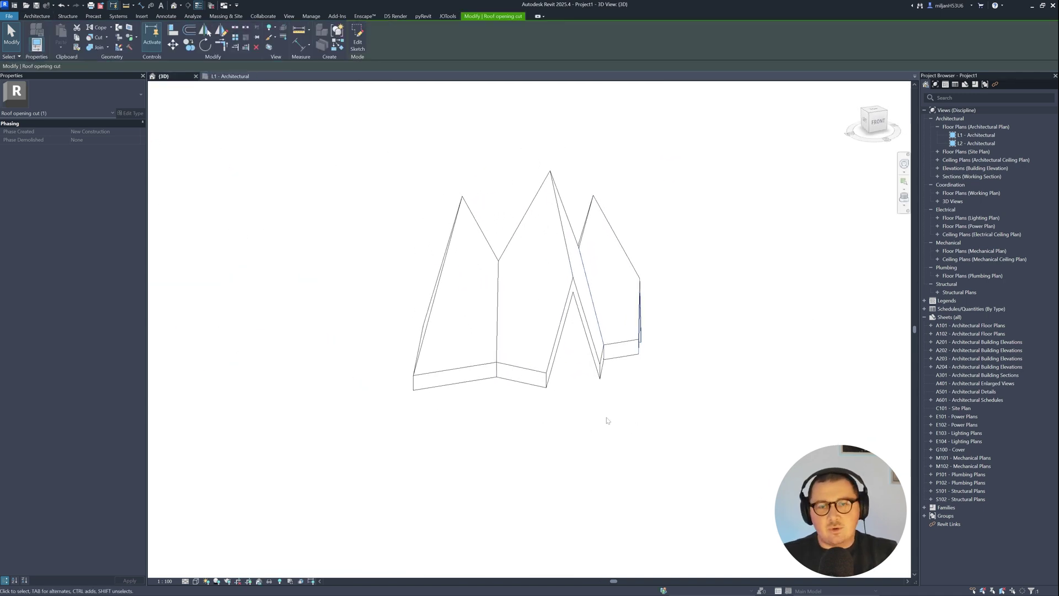
In the L1 plan, draw a detail circle with a 2500 mm radius centred on the left triangle's lower-left corner.
click(230, 76)
scroll(475, 369, down, 3)
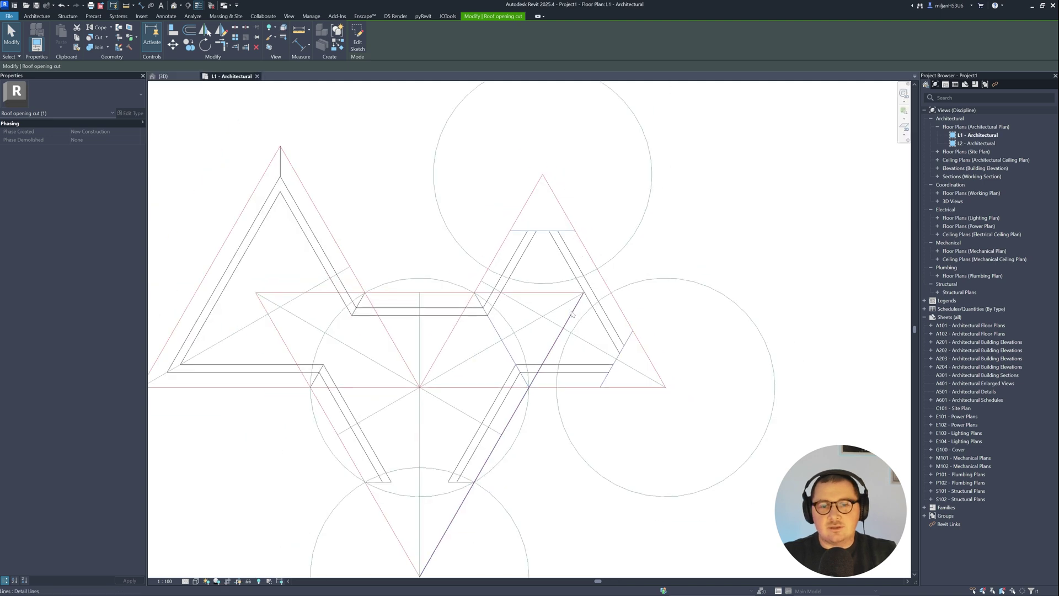
click(276, 336)
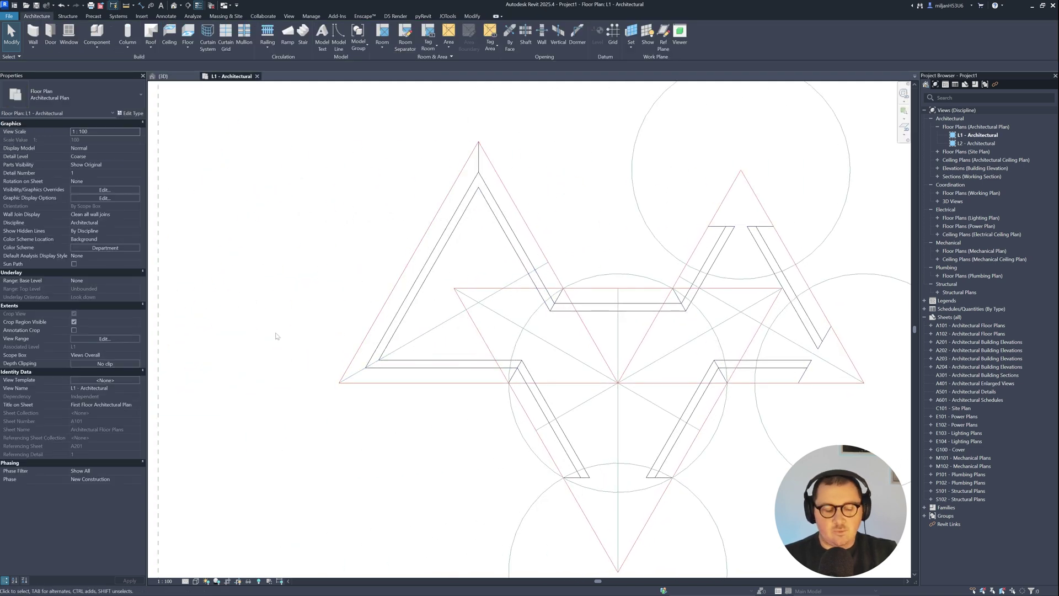
key(d)
key(l)
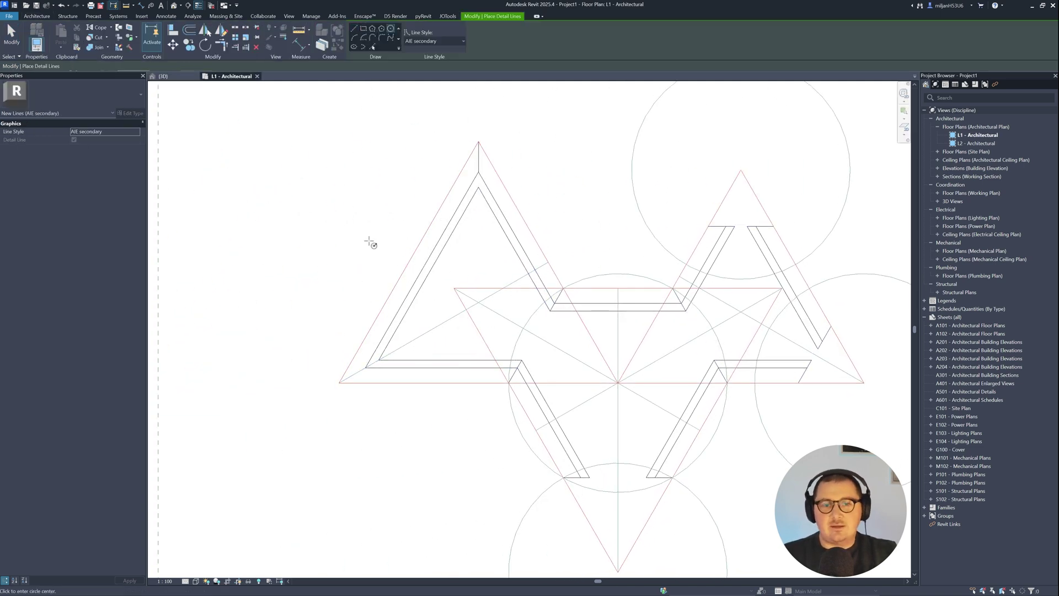
click(340, 381)
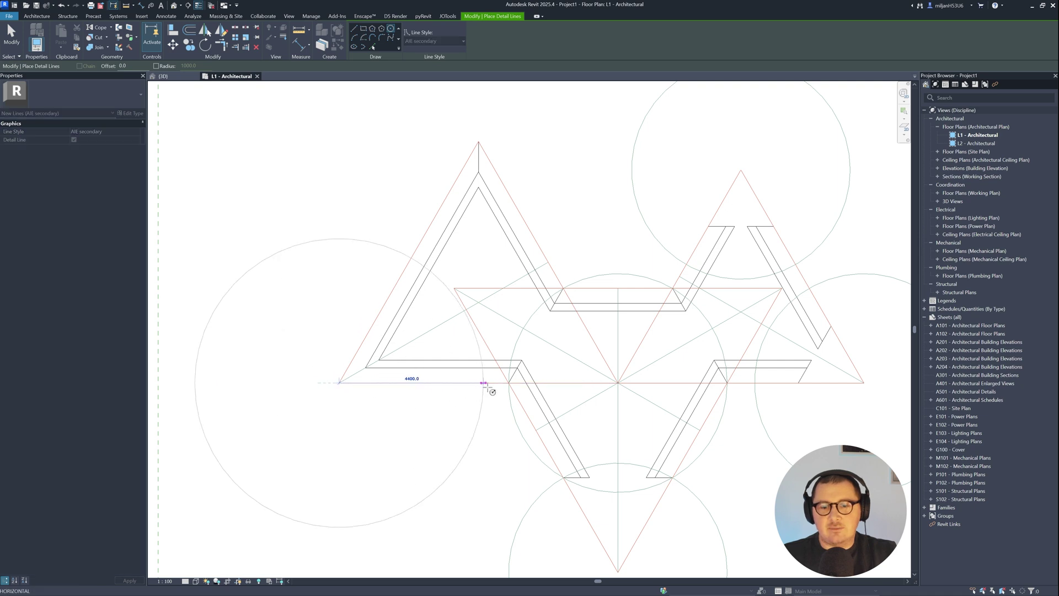
text(2500)
key(Return)
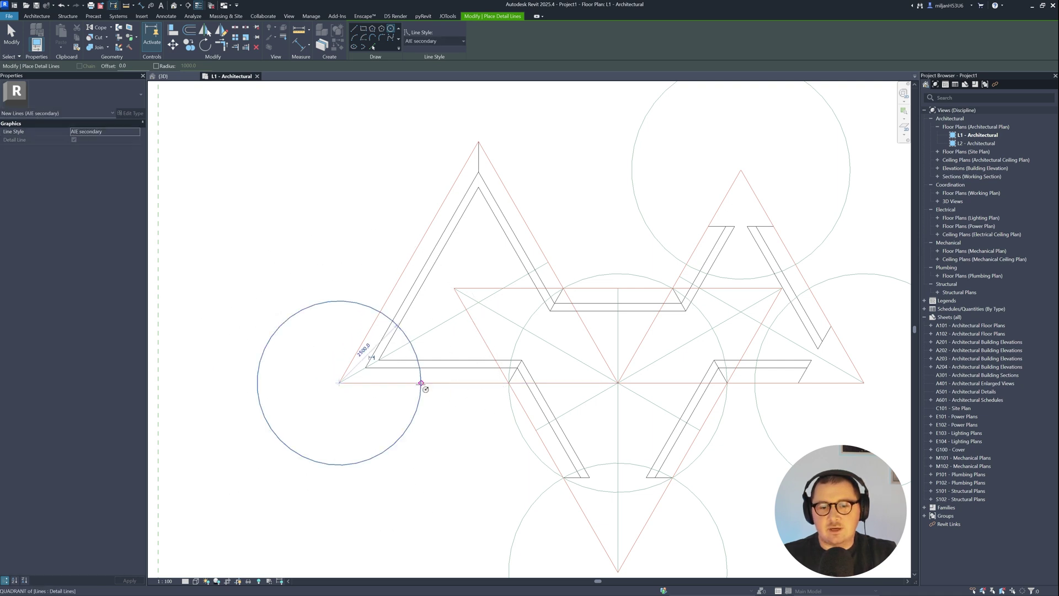
Draw a second detail circle with a 2500 mm radius centred on the left triangle's apex.
click(479, 143)
text(250)
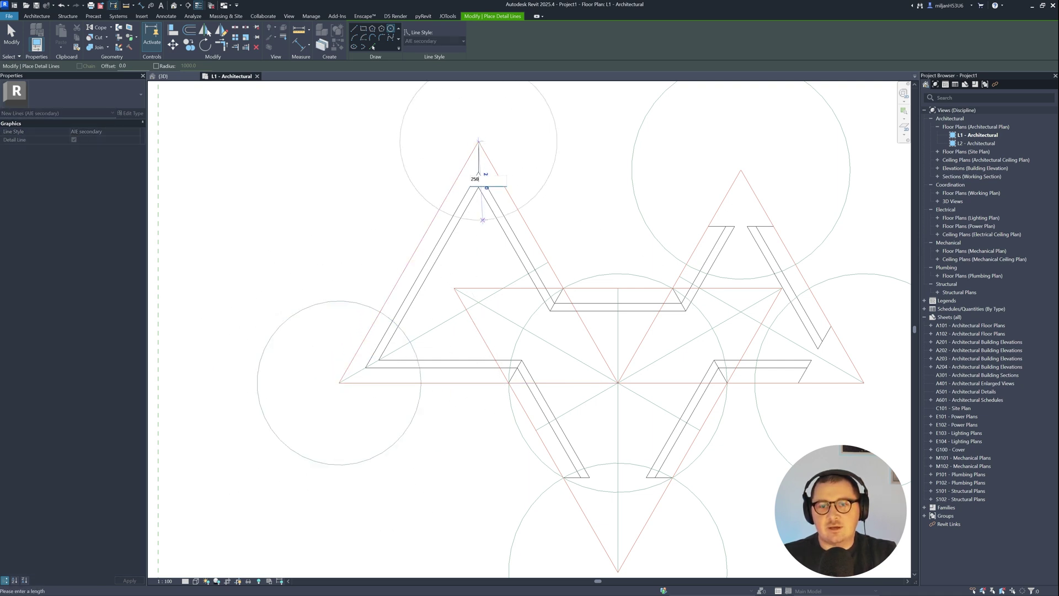
text(0)
key(Return)
key(Escape)
key(Escape)
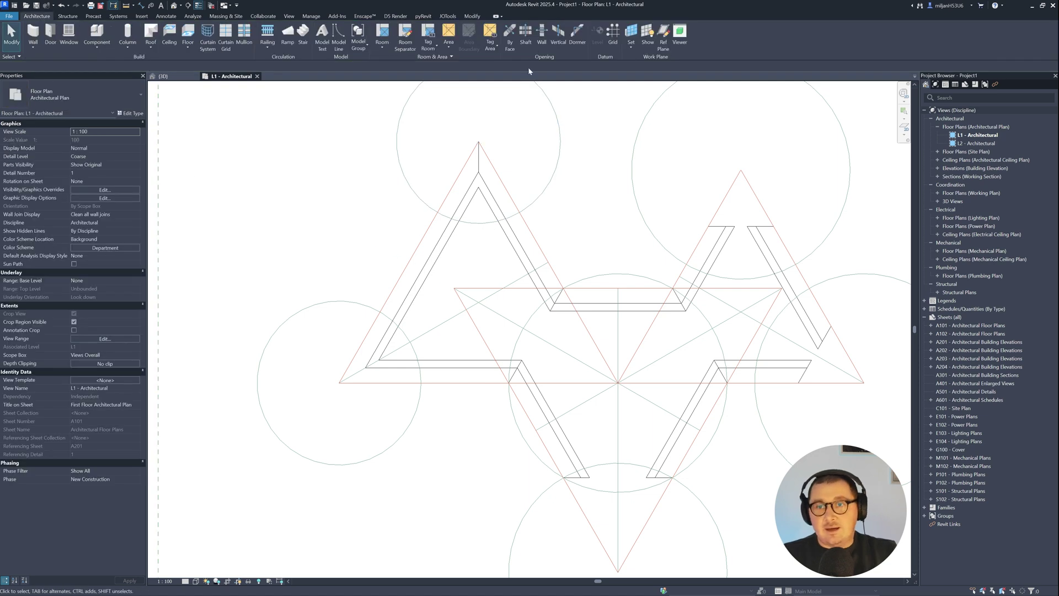
Start a vertical opening in the left roof and, with Chain enabled, draw a triangle from its apex to the circle's edge intersections.
click(558, 33)
click(490, 182)
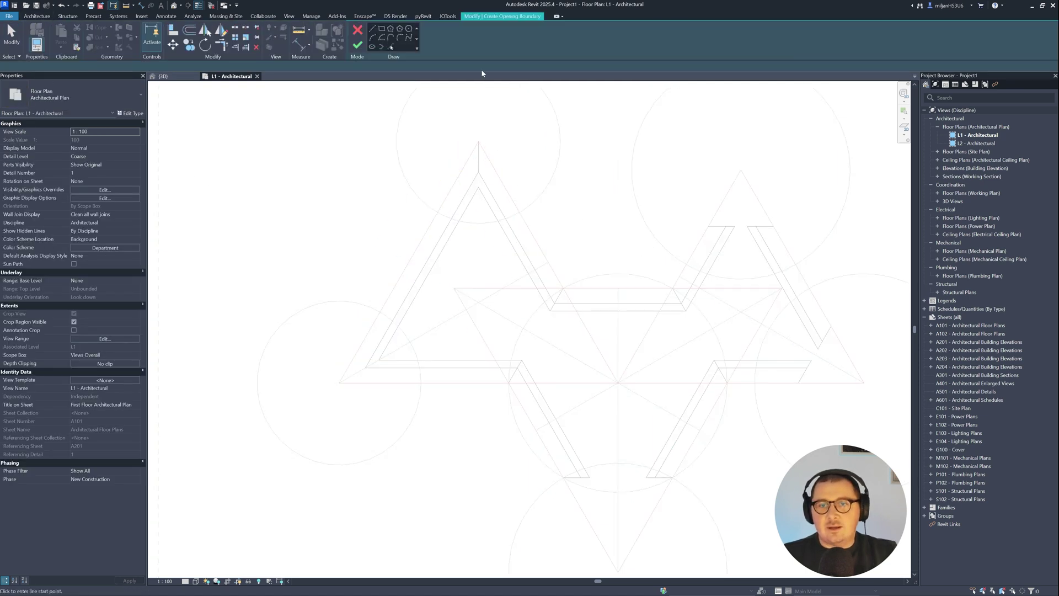
click(373, 29)
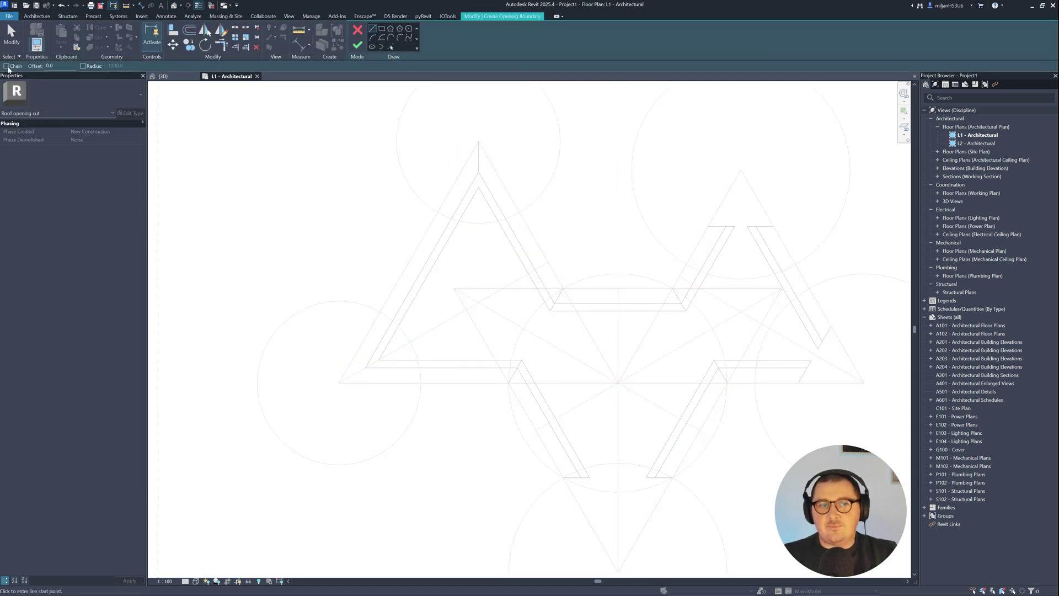
click(7, 67)
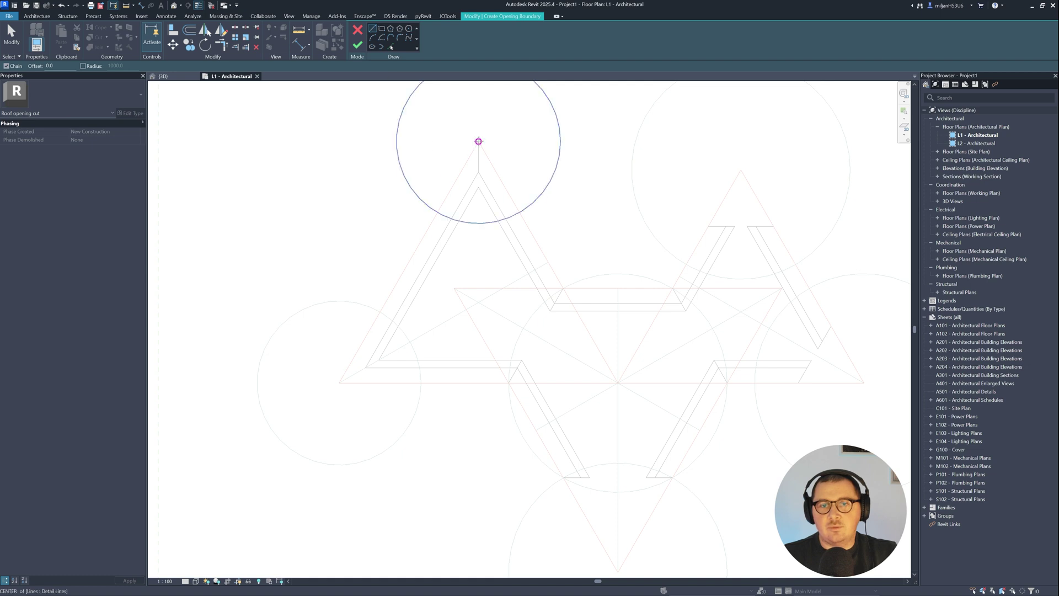
click(478, 142)
click(437, 212)
click(520, 212)
click(520, 211)
click(479, 142)
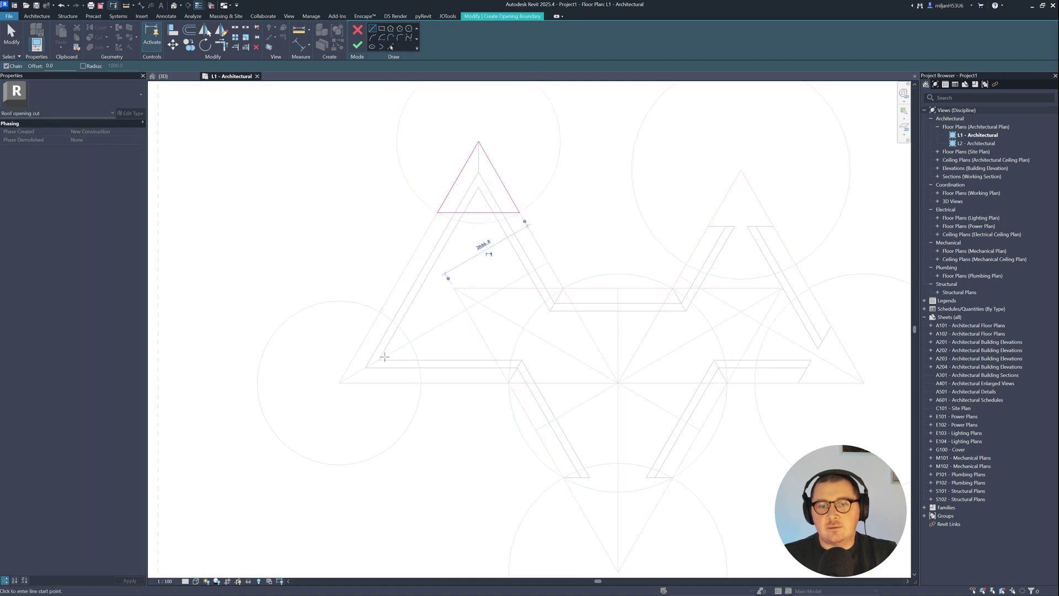
Draw a matching triangle at the left roof's lower-left corner and apply the opening, inspecting the cut in 3D.
click(340, 382)
click(380, 313)
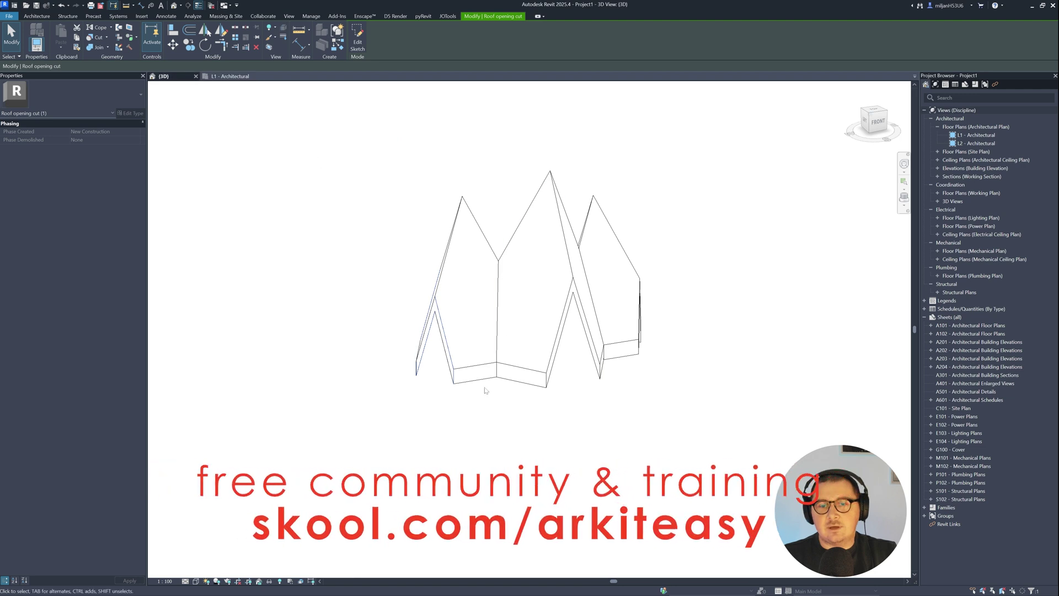
click(475, 454)
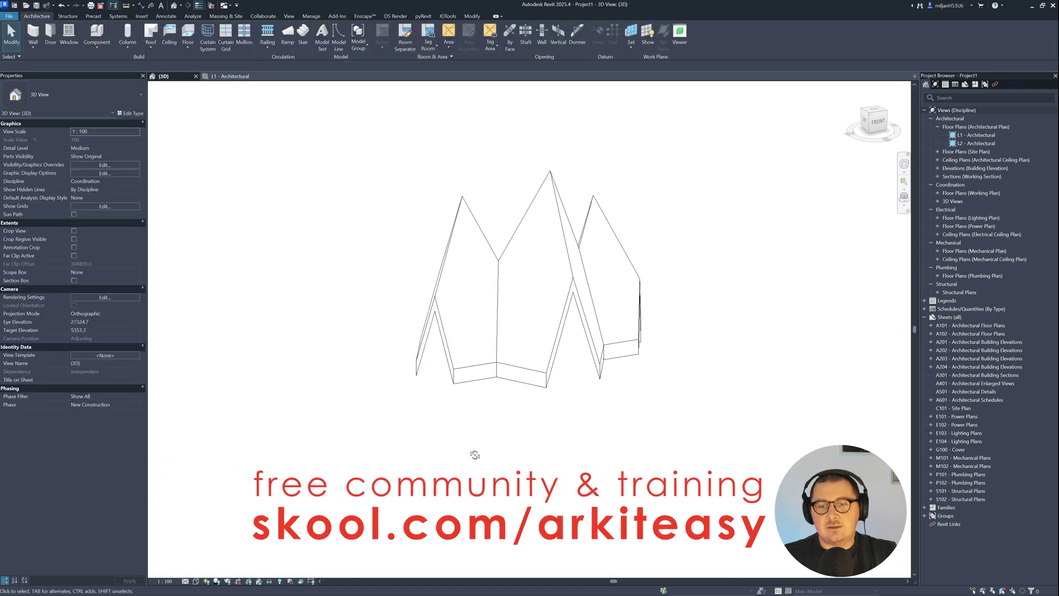
mouse_move(475, 454)
shift+middle_down()
mouse_move(400, 412)
mouse_move(574, 468)
mouse_move(468, 459)
shift+middle_up()
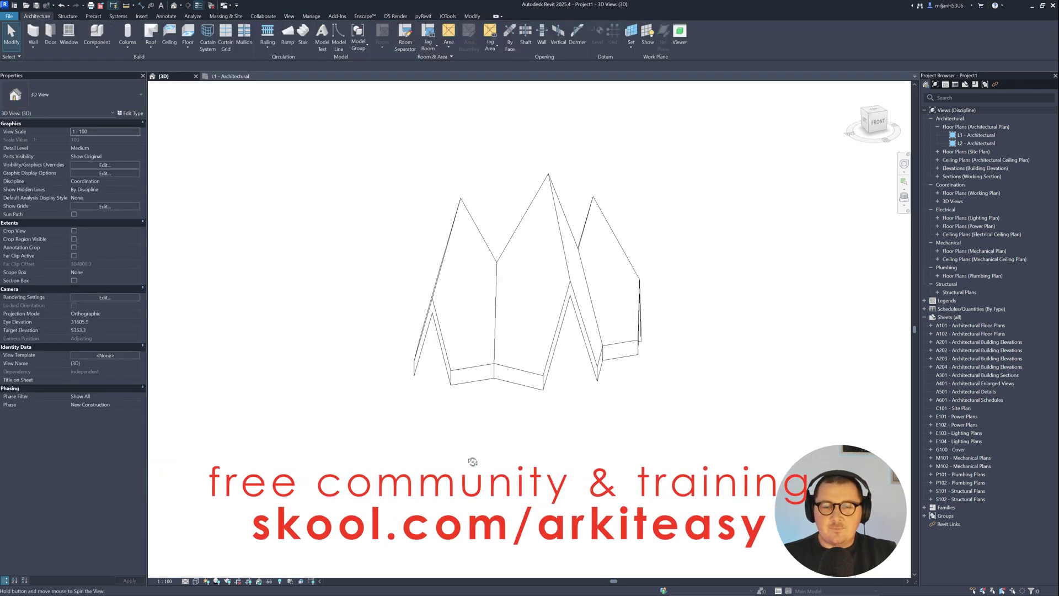